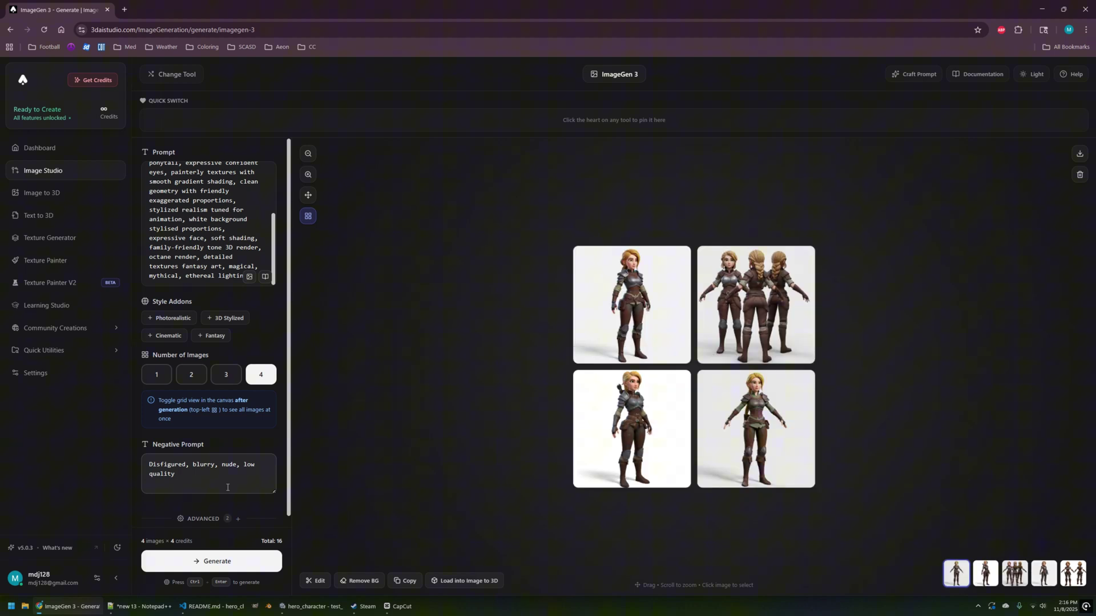
Enlarge the bottom-right hero image, set Brush Size to 0.08, and inspect her legs and boots
left_click(738, 418)
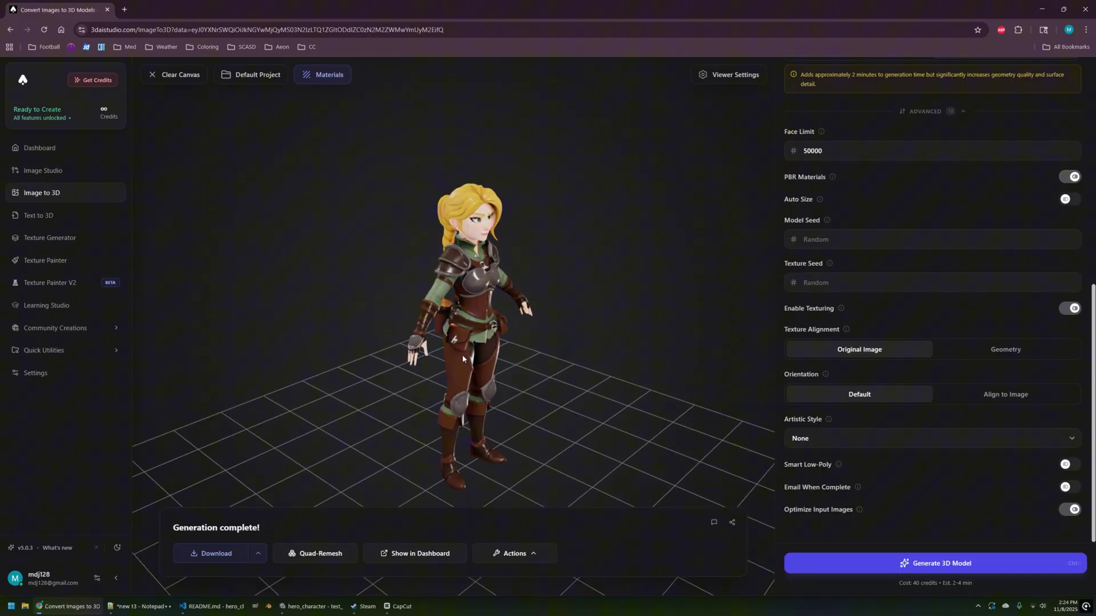
left_click_drag(459, 355, 353, 342)
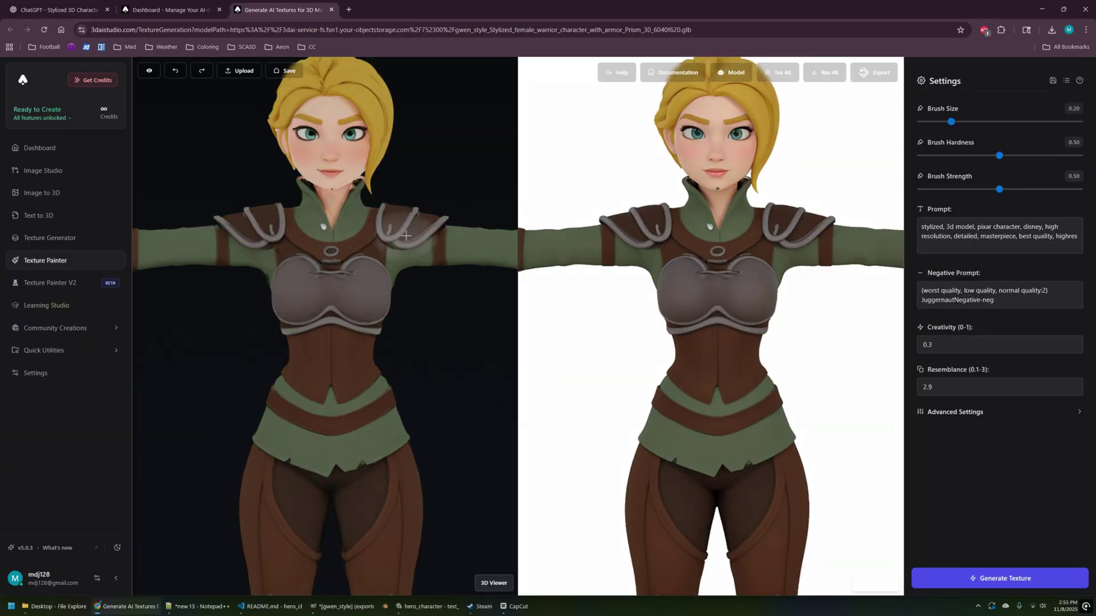
key("[")
key("[")
key("[")
right_click_drag(401, 275, 399, 164)
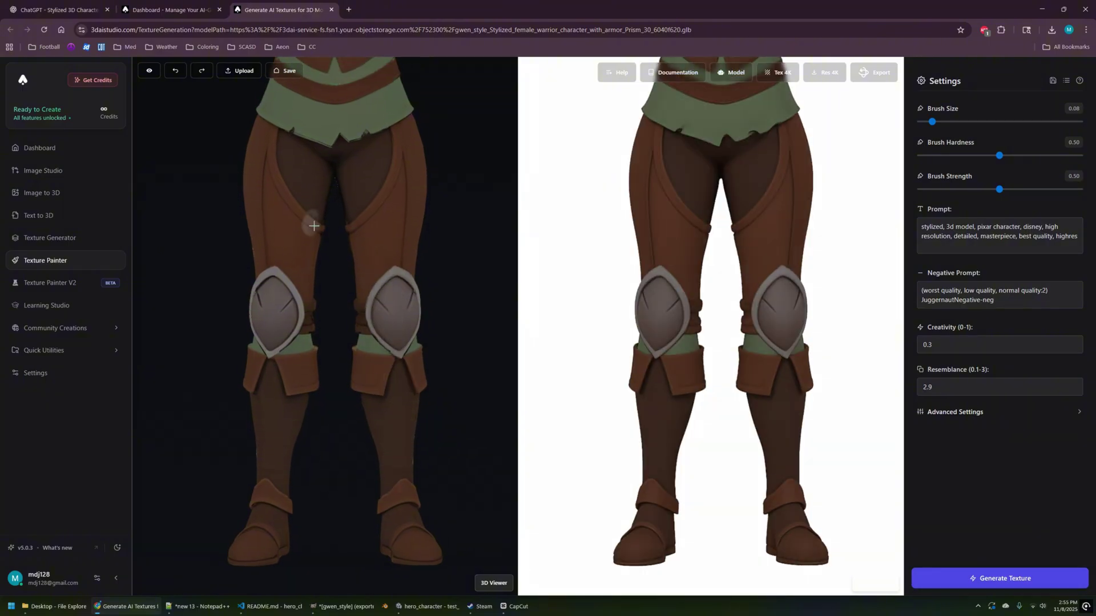
left_click_drag(405, 448, 484, 303)
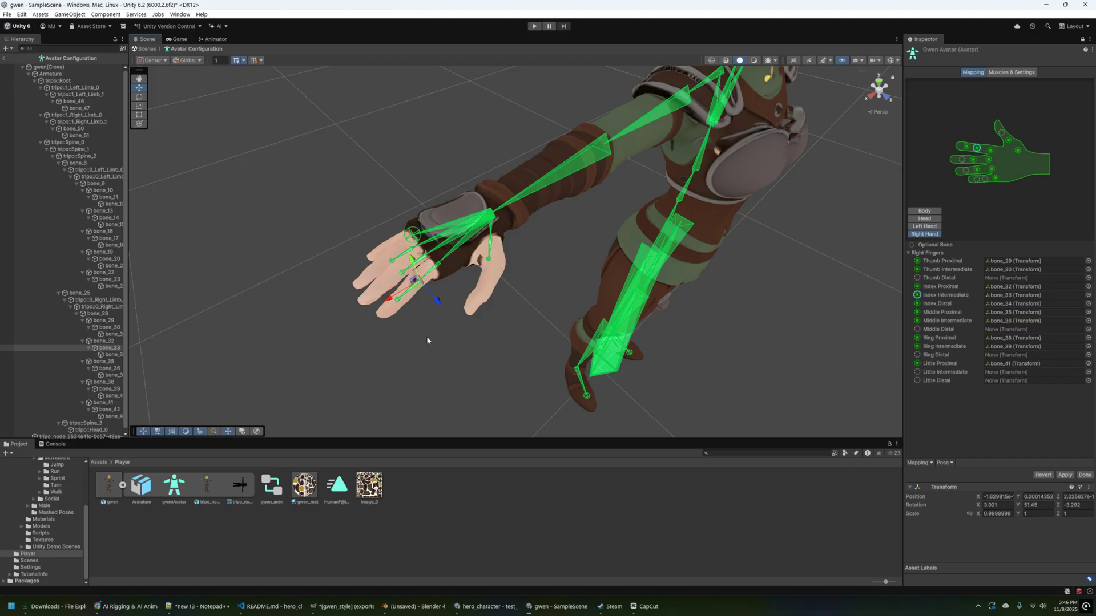
left_click_drag(427, 341, 358, 249, "alt")
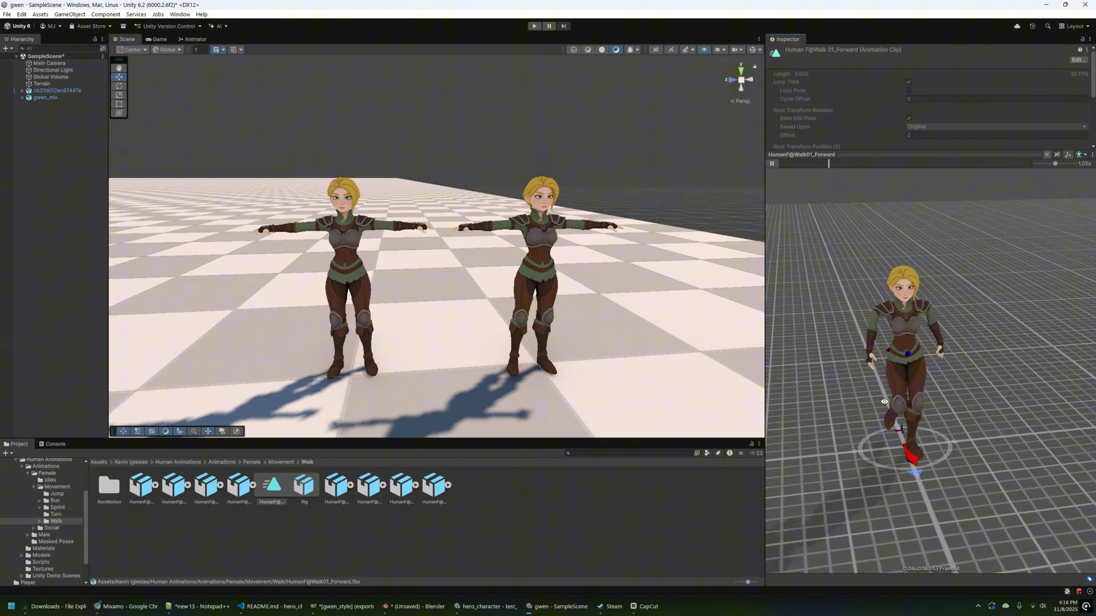
Orbit and zoom the Walk01_Forward preview to a close three-quarter side view of the hero
left_click_drag(884, 401, 848, 377)
scroll(855, 315, "up", 5)
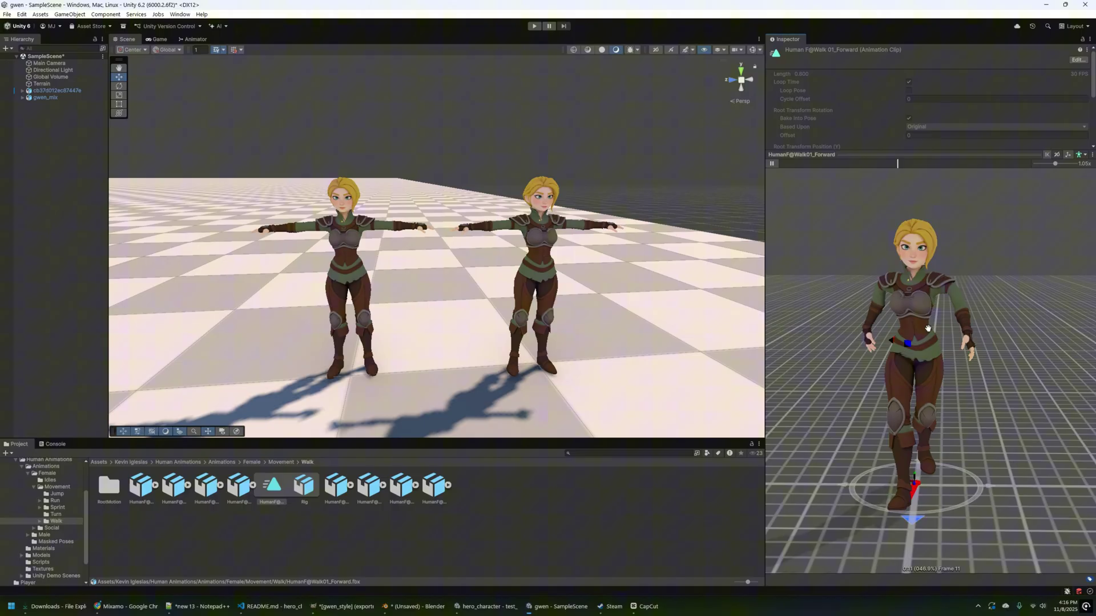
left_click_drag(928, 329, 851, 353)
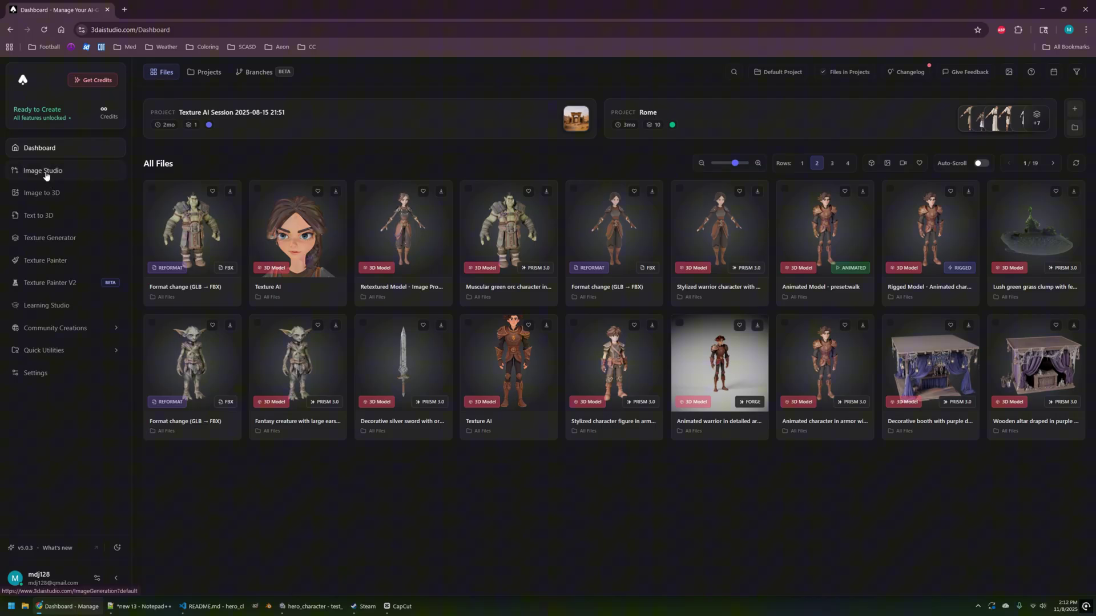
Open the Flux Pro generator from the Image Studio catalogue
left_click(46, 174)
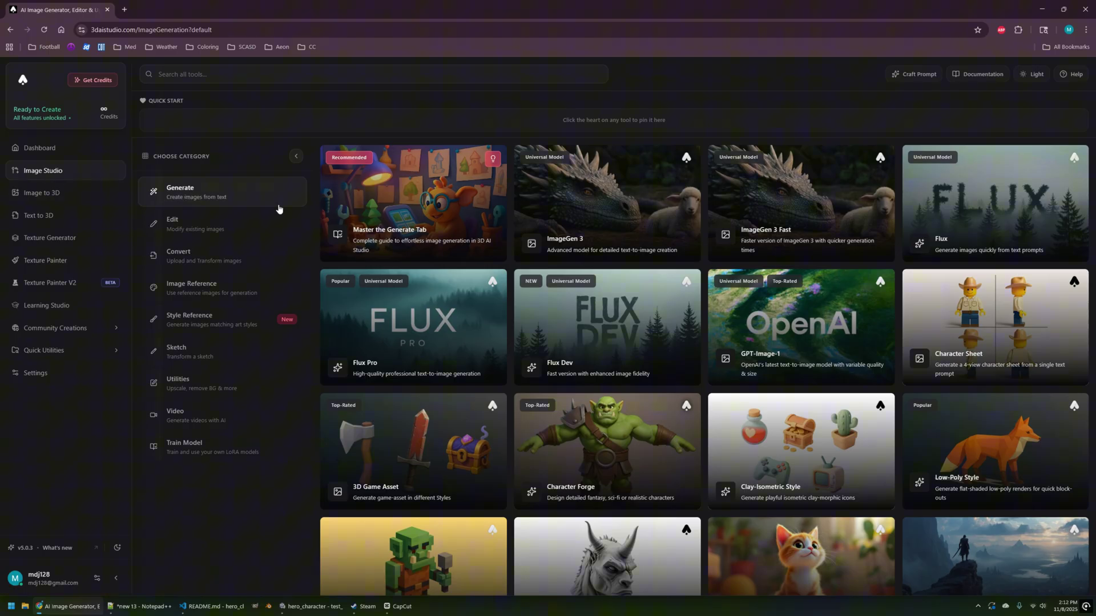
mouse_move(416, 327)
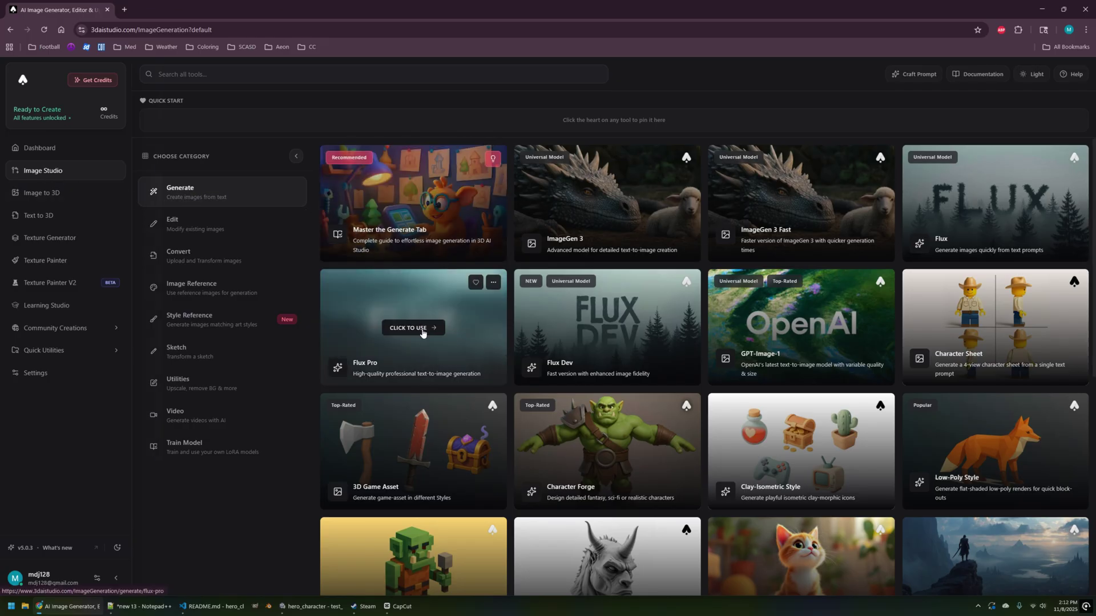
left_click(422, 330)
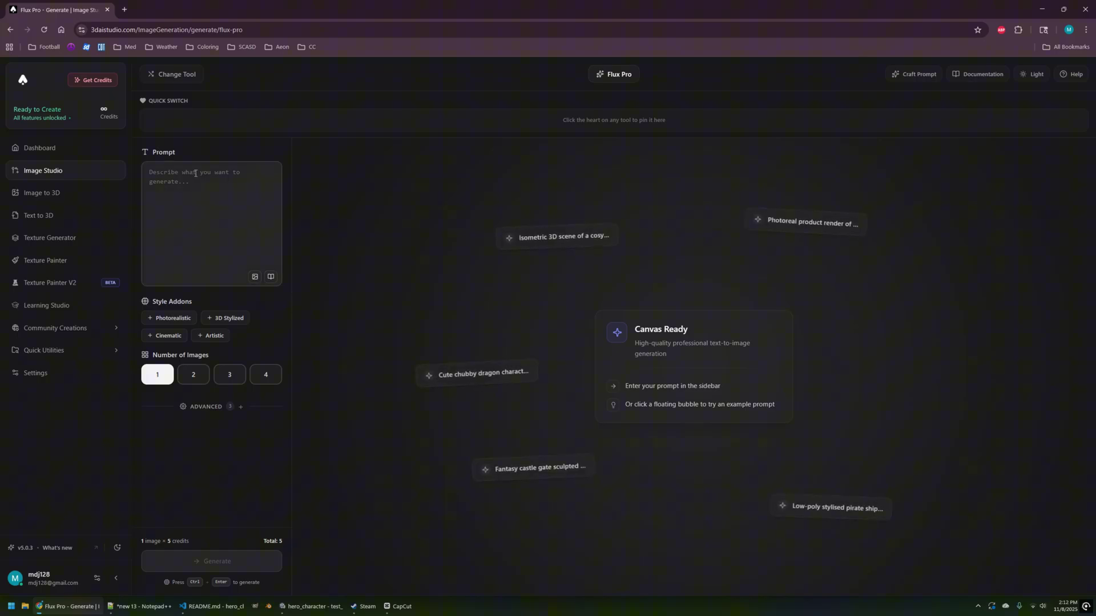
Paste the bandit raider prompt, set Number of Images to 4, and generate
left_click(195, 173)
key("ctrl+v")
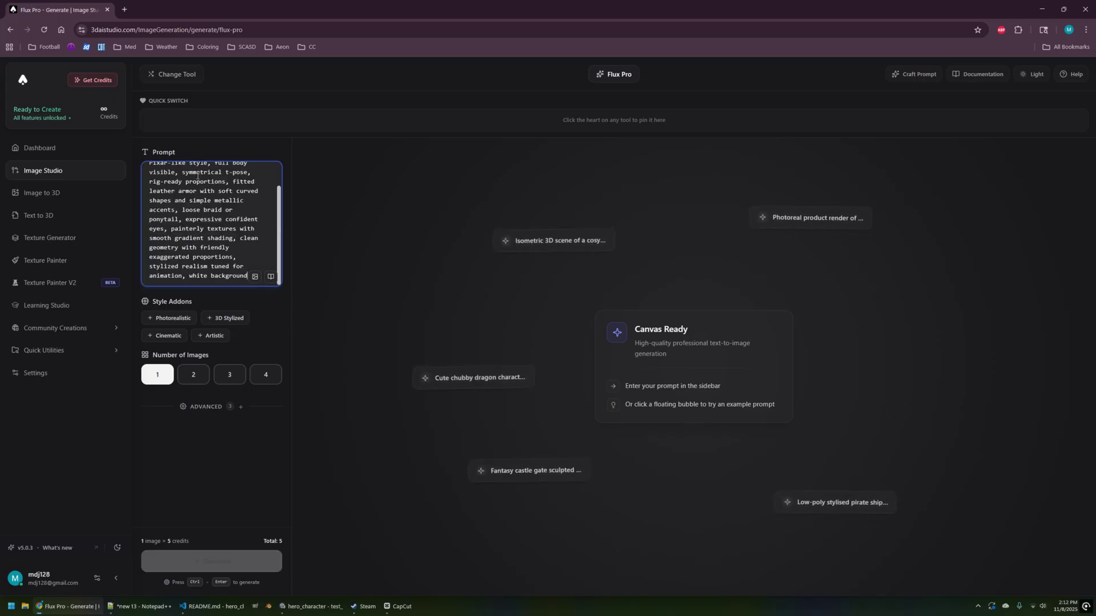
scroll(171, 180, "up", 2)
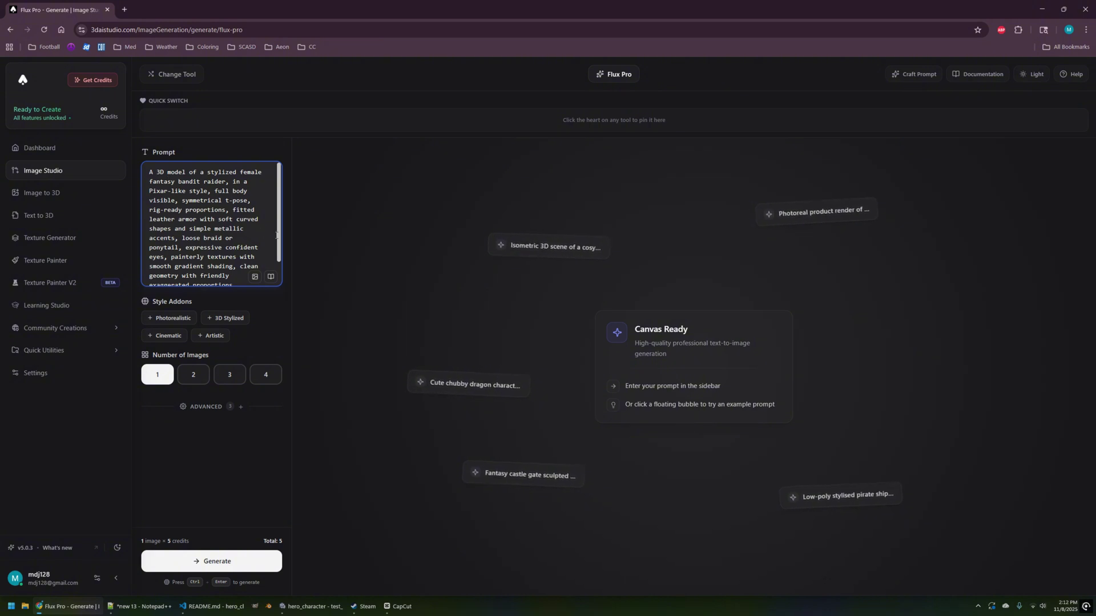
scroll(280, 226, "down", 3)
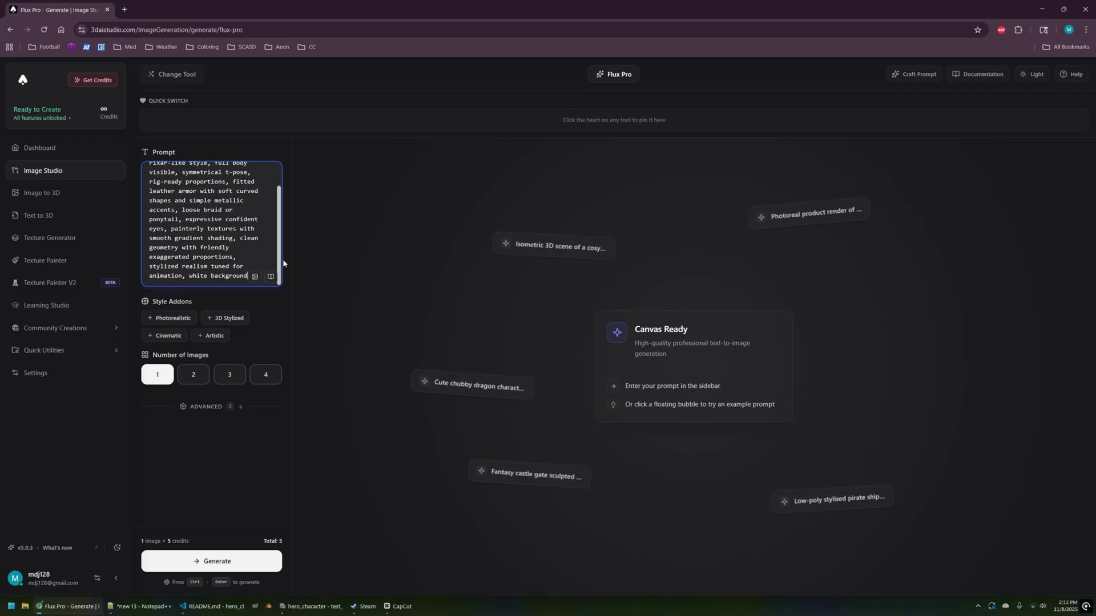
left_click(265, 375)
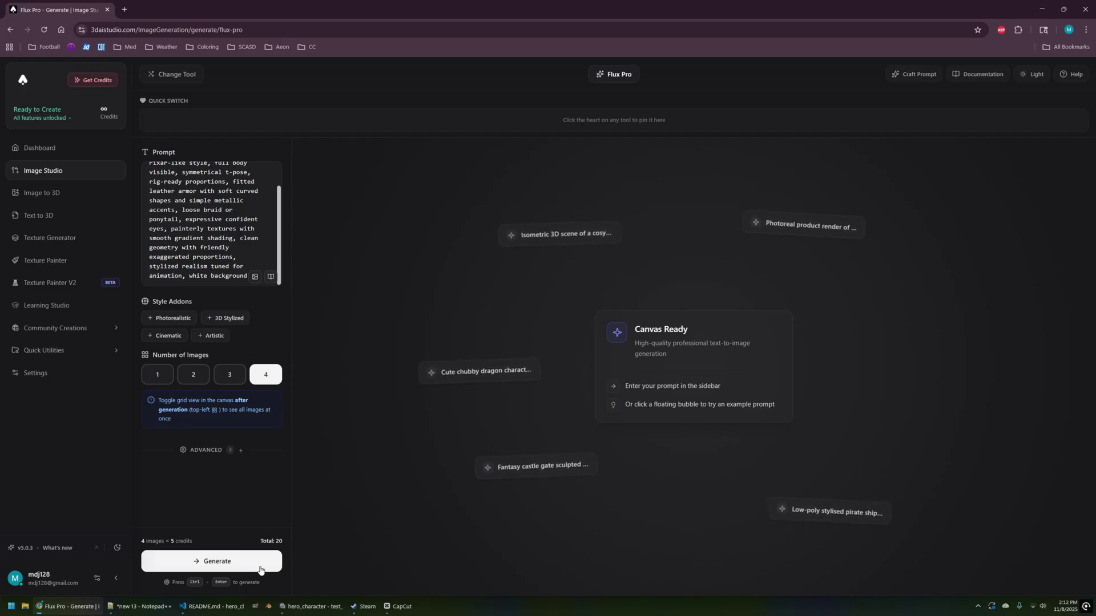
left_click(242, 573)
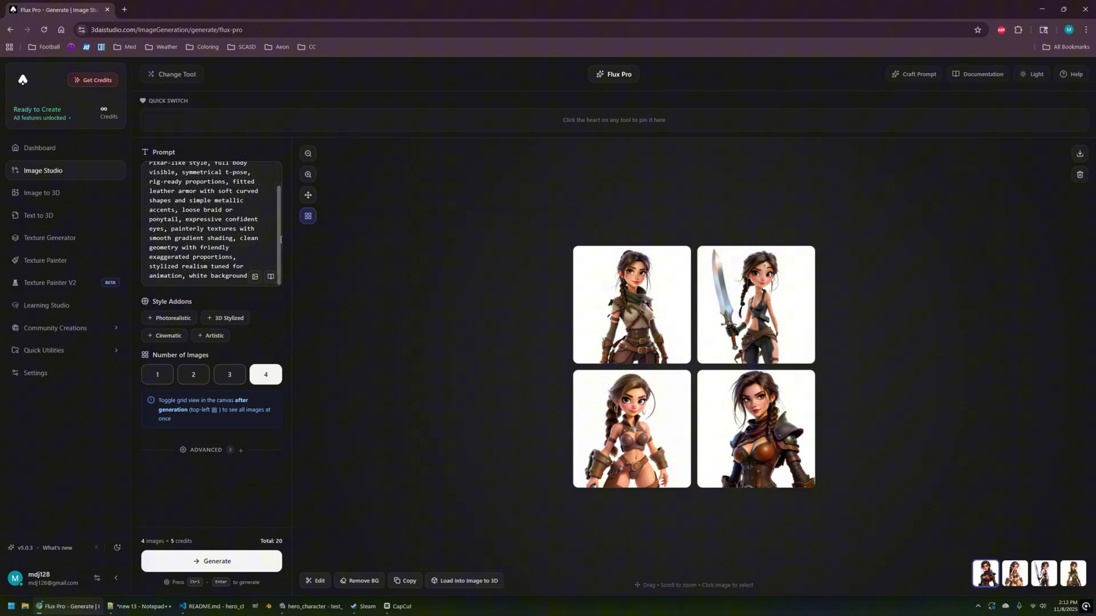
Regenerate the raider images with image size Portrait (768x1024)
mouse_move(282, 234)
left_mouse_down()
mouse_move(285, 209)
mouse_move(285, 249)
left_mouse_up()
left_click(628, 326)
left_click(232, 452)
scroll(240, 451, "down", 2)
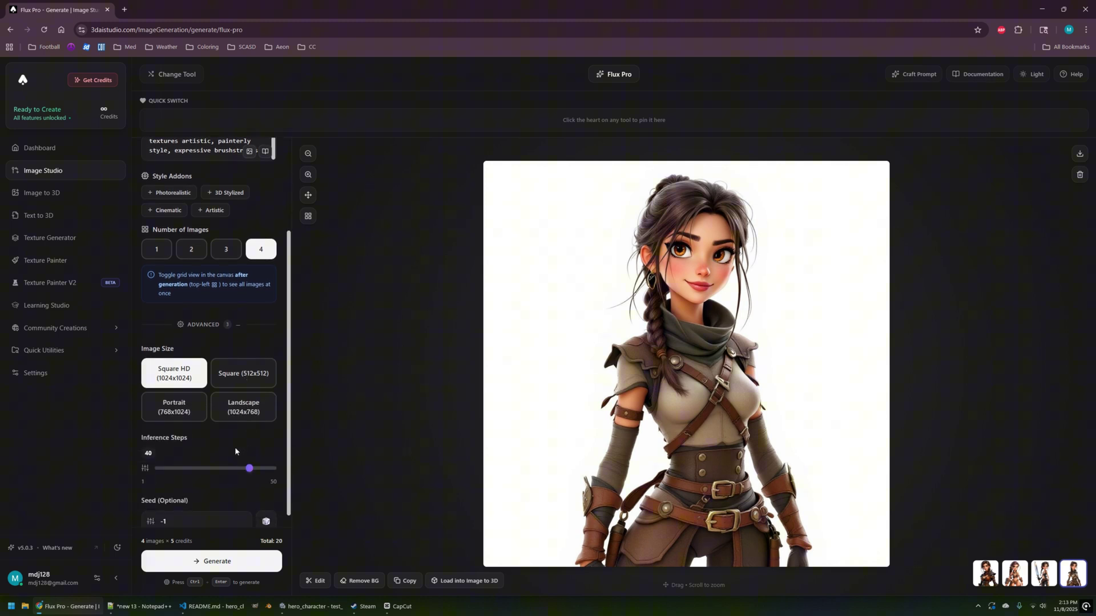
left_click(180, 405)
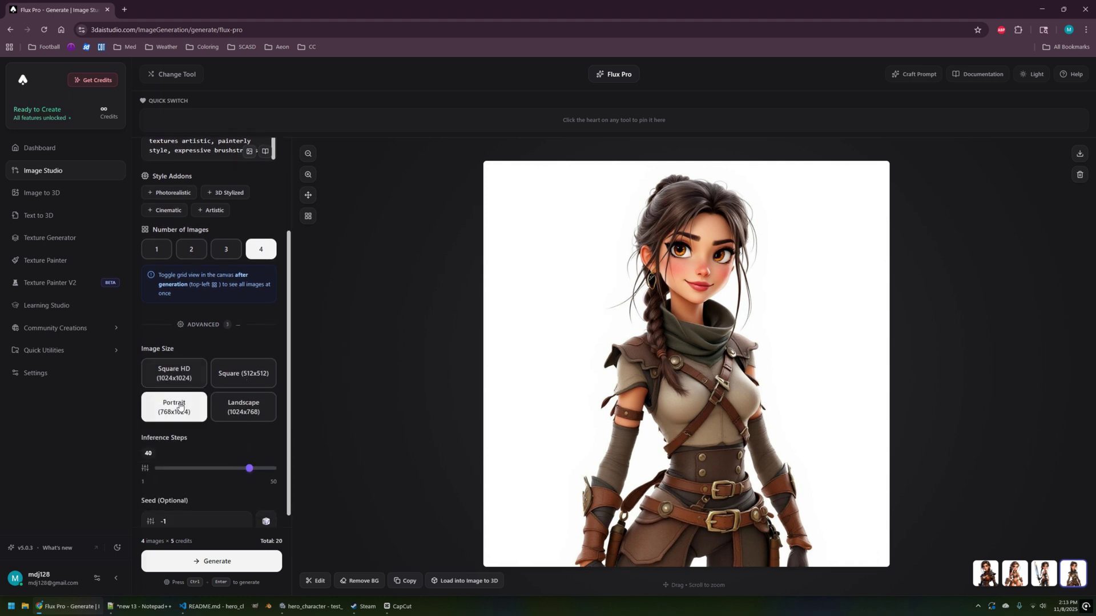
scroll(195, 432, "down", 1)
left_click(216, 560)
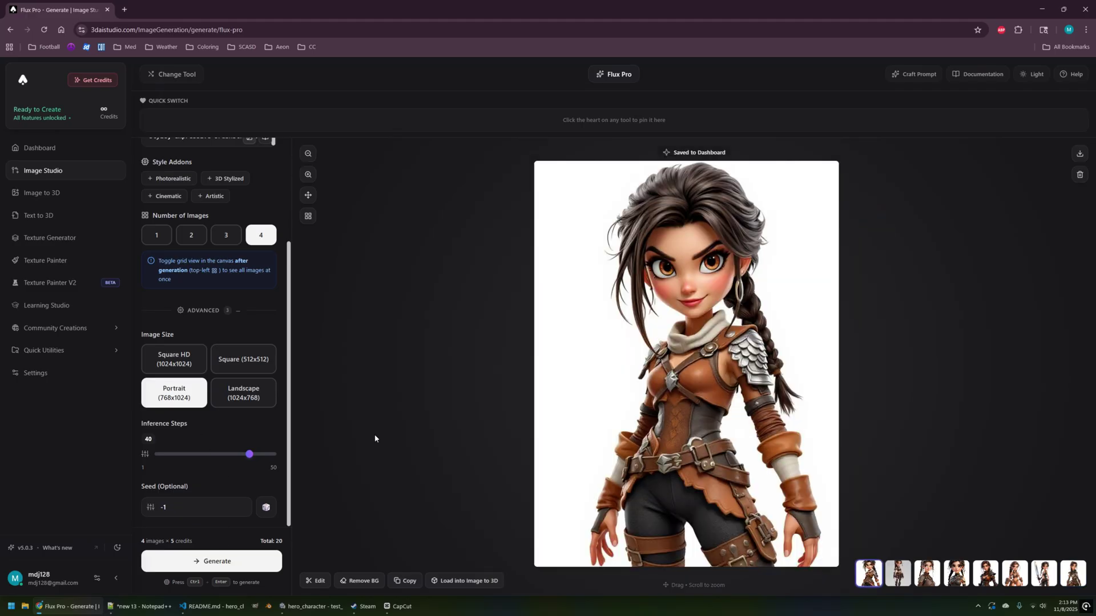
Compare the new portrait thumbnails, then go back to the Image Studio gallery
scroll(819, 291, "down", 2)
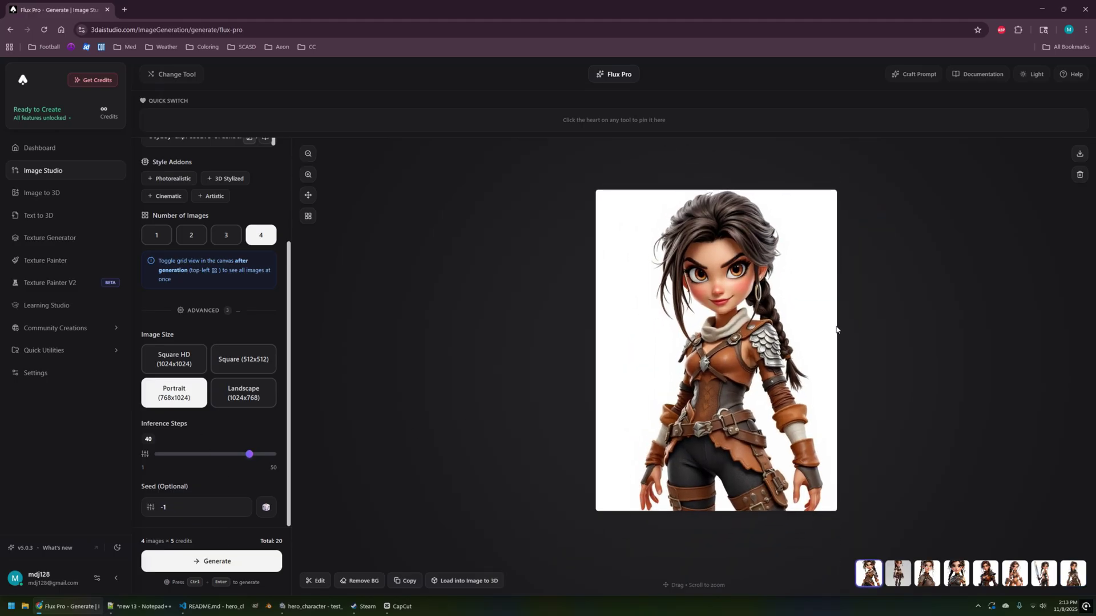
scroll(837, 330, "up", 1)
left_click(896, 580)
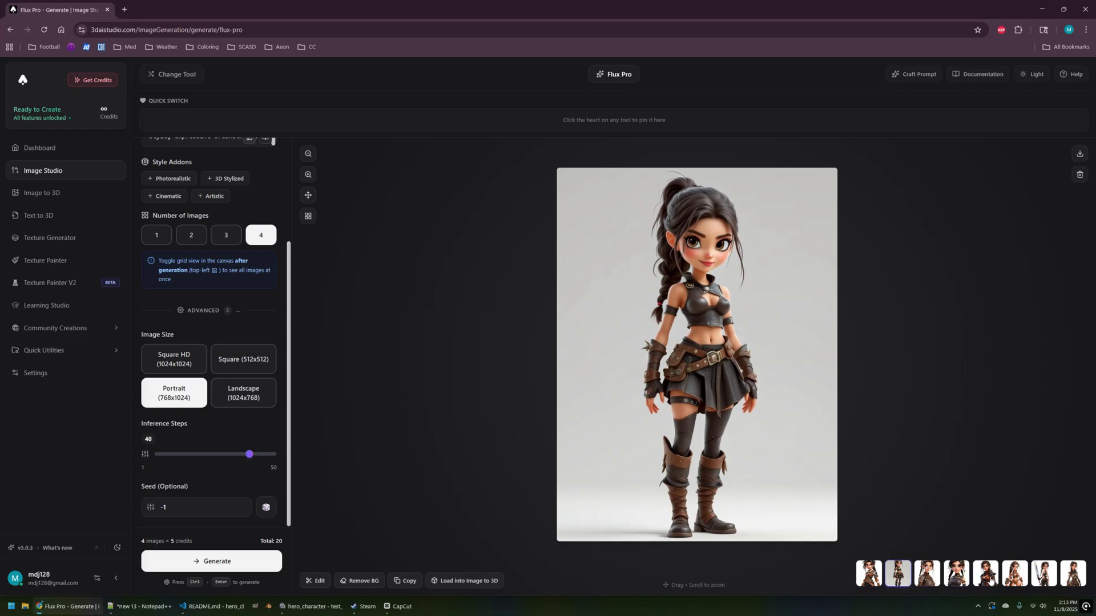
left_click(1039, 580)
left_click(1062, 580)
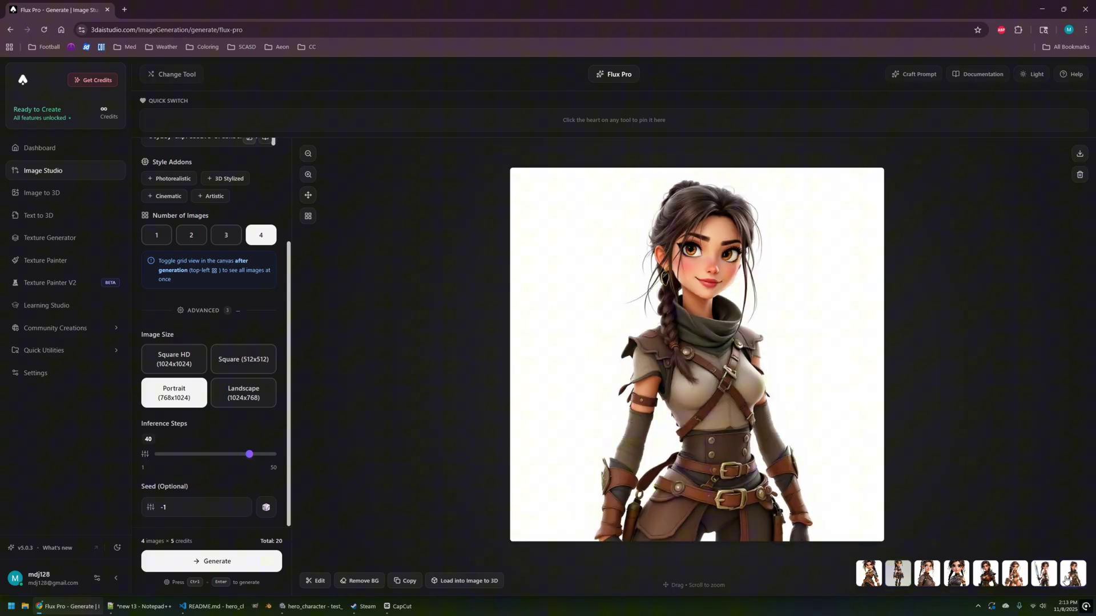
left_click(901, 578)
left_click(43, 170)
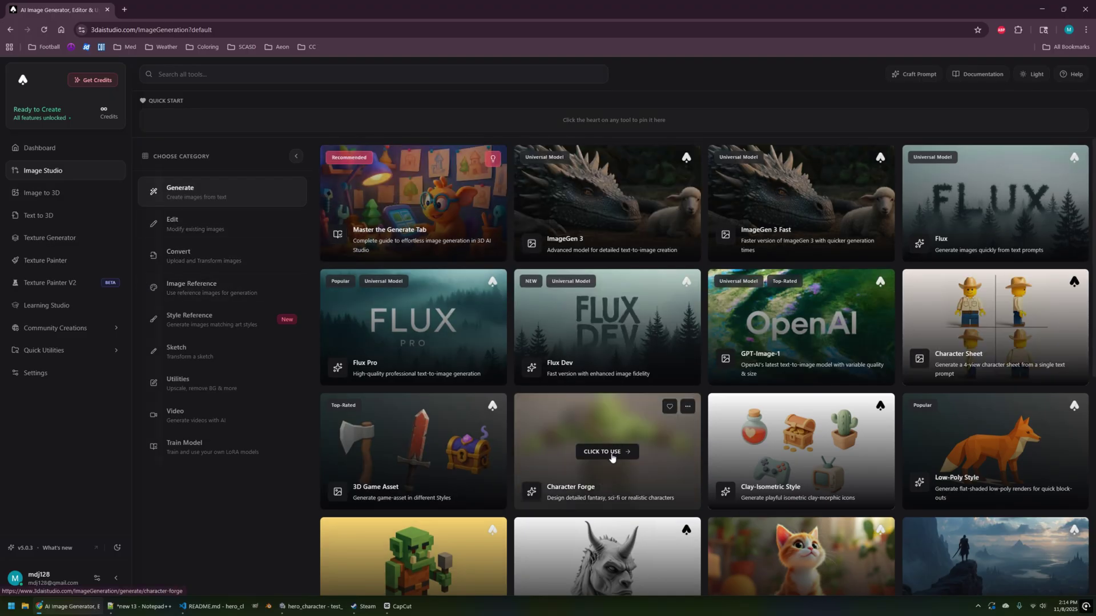
Open Character Forge and replace the old prompt with the new character prompt
left_click(608, 452)
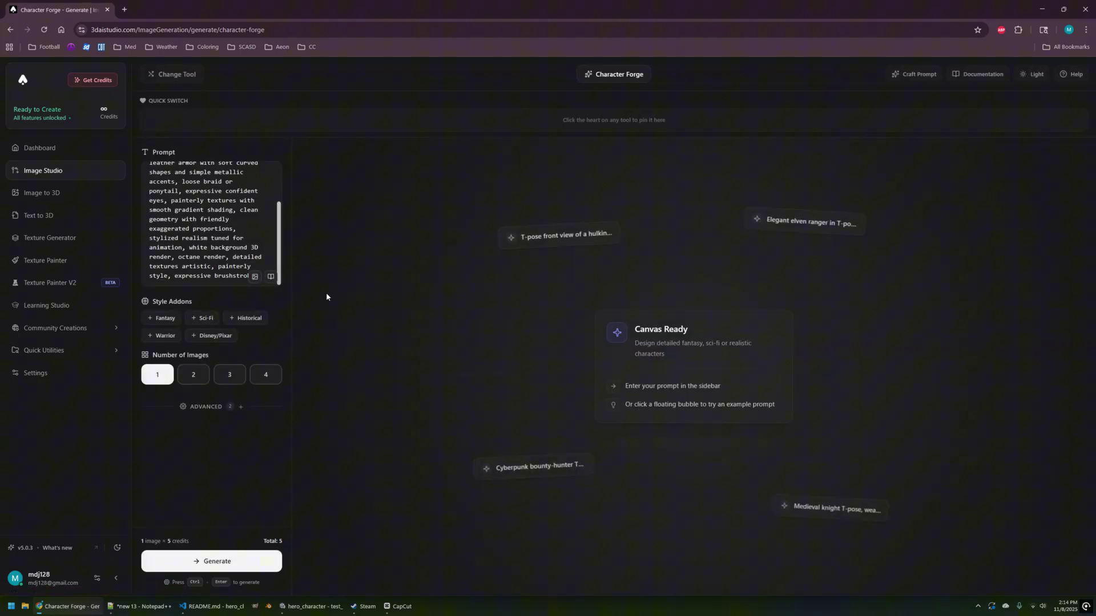
left_click(229, 210)
key("ctrl+a")
key("BackSpace")
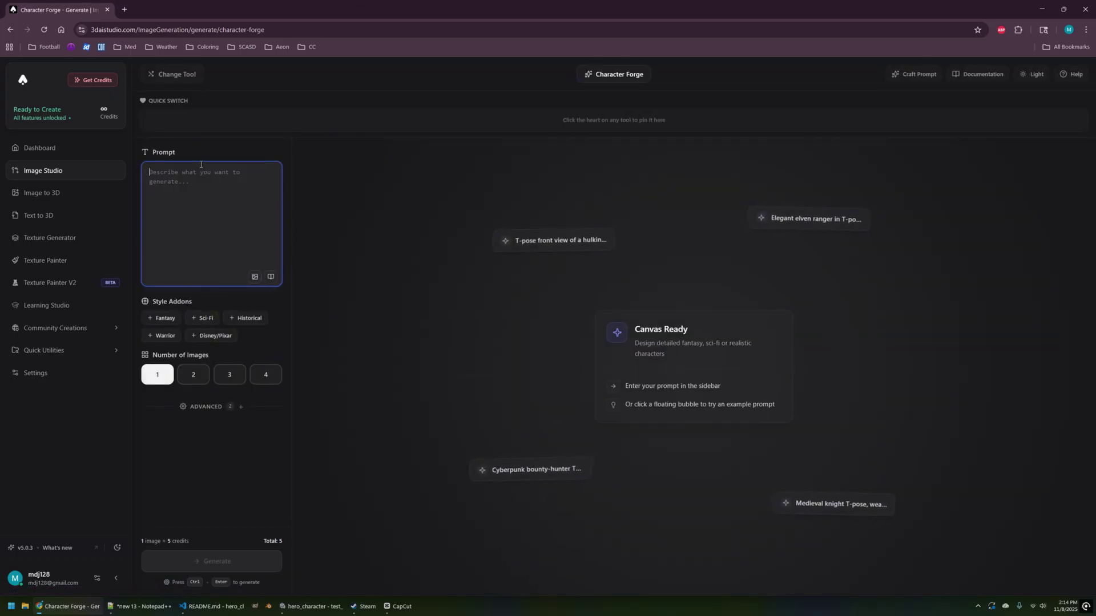
key("ctrl+v")
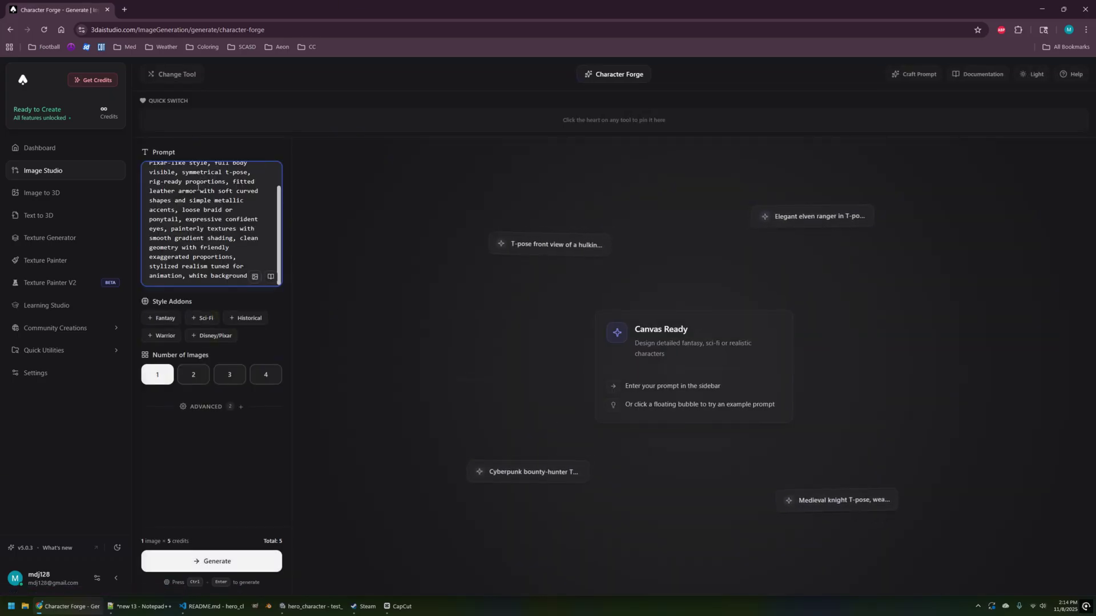
Generate 4 images with the Disney/Pixar addon, enlarge one, and return to Image Studio
left_click(263, 375)
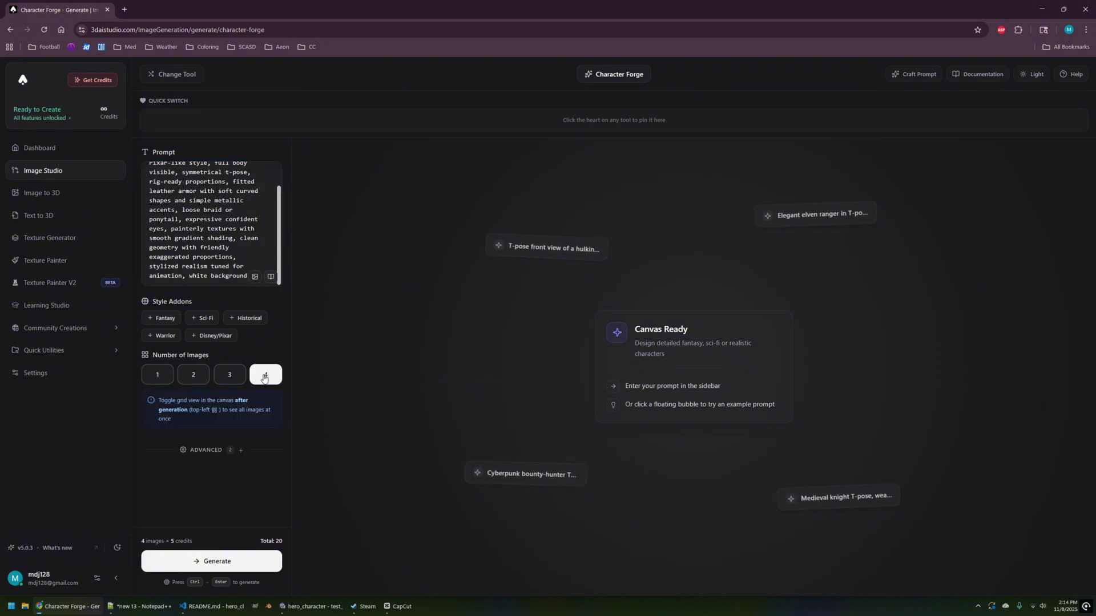
left_click(211, 336)
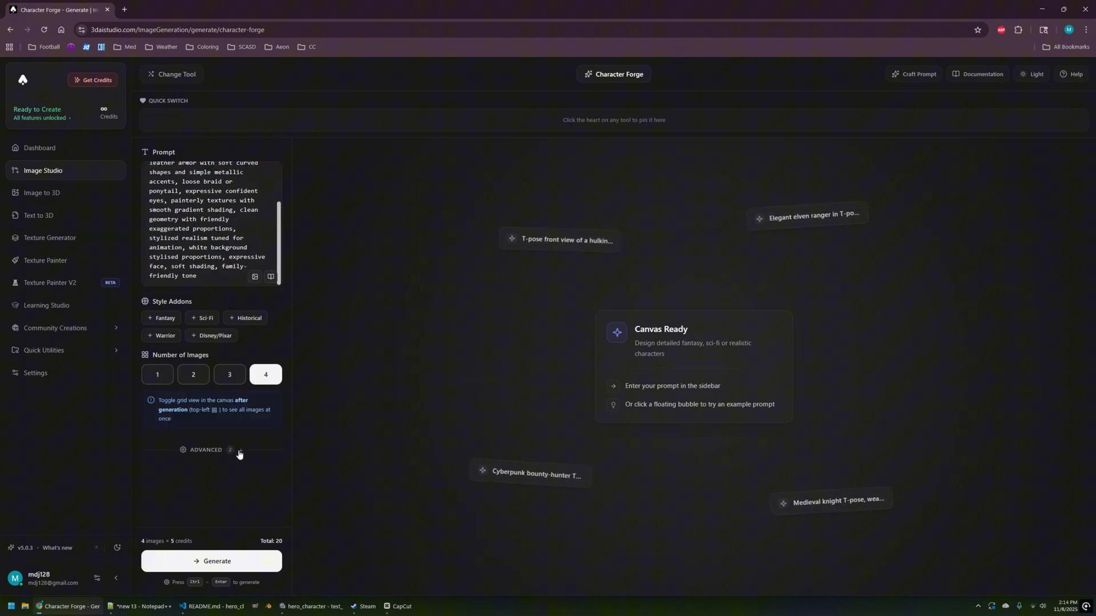
left_click(240, 451)
scroll(238, 451, "down", 1)
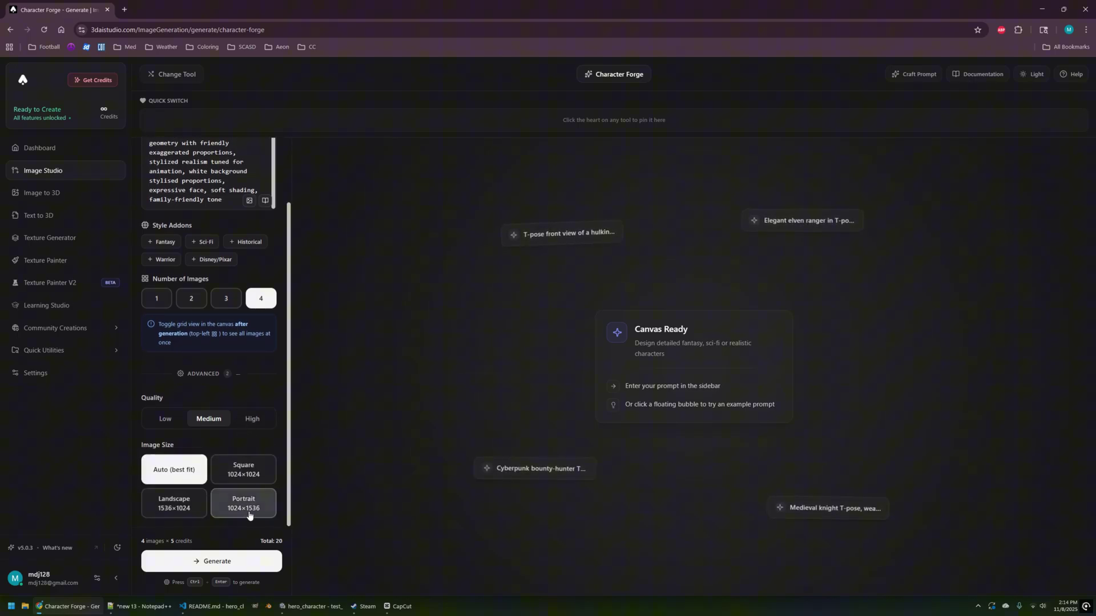
left_click(234, 563)
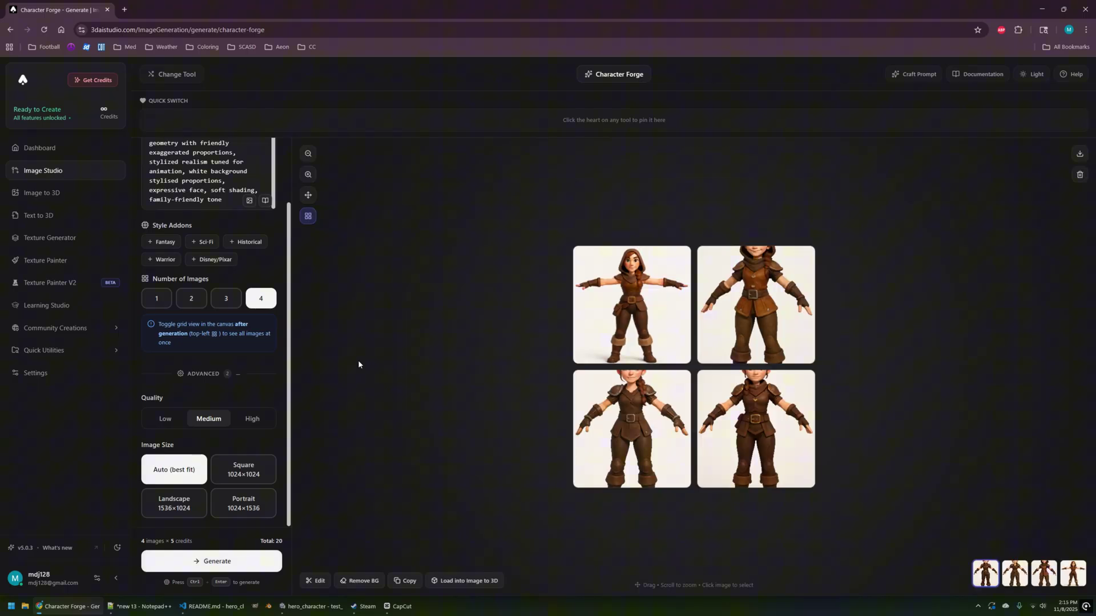
left_click(628, 414)
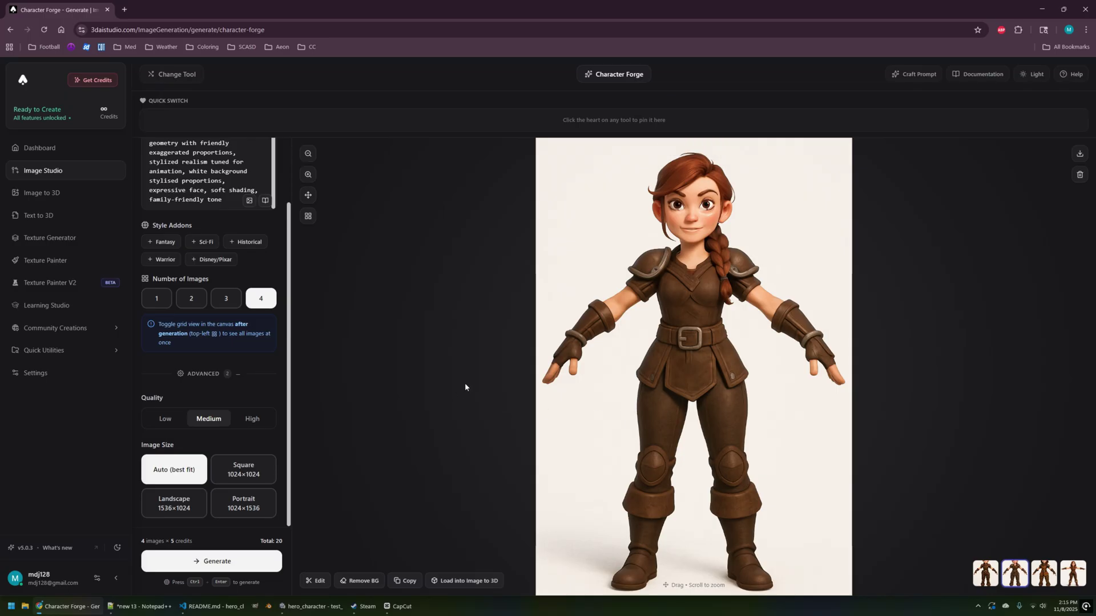
left_click(51, 173)
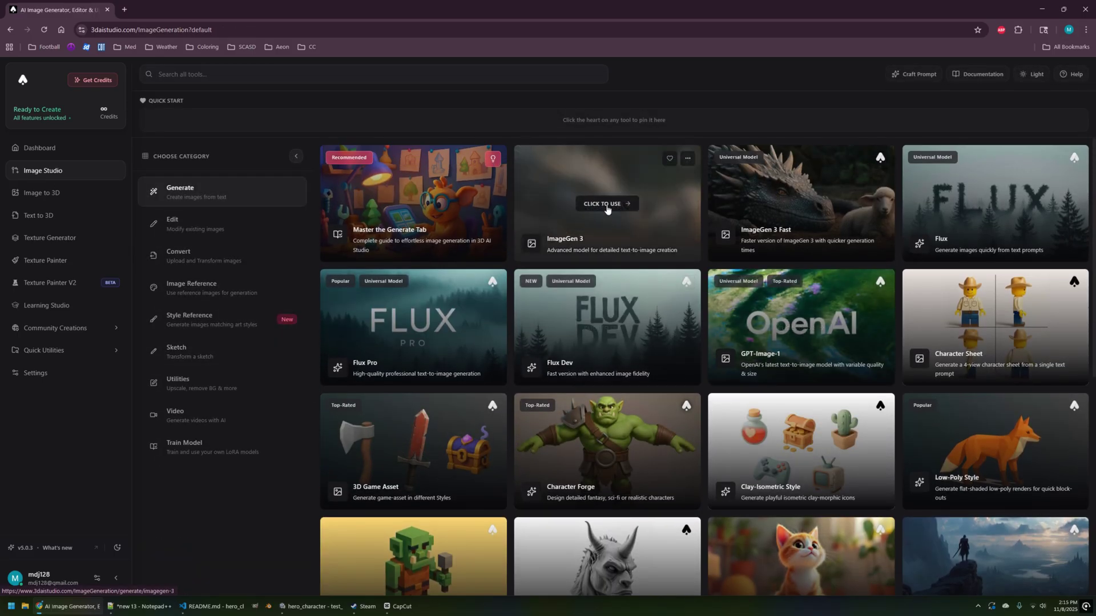
In ImageGen 3, generate 4 images with 3D Stylized and Fantasy addons, then enlarge the bottom-right one
left_click(599, 205)
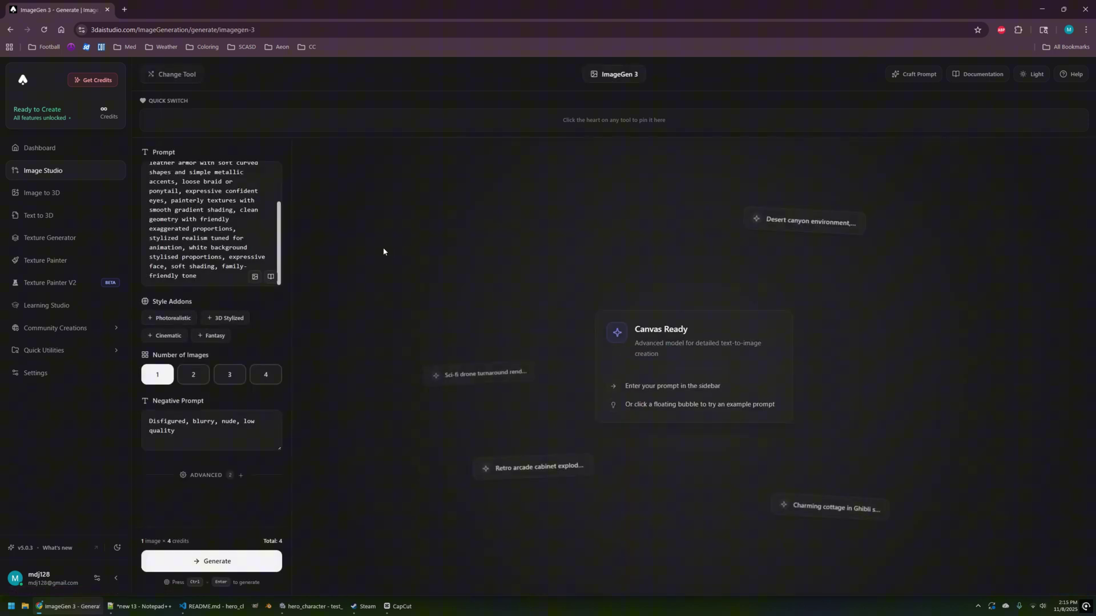
left_click(222, 565)
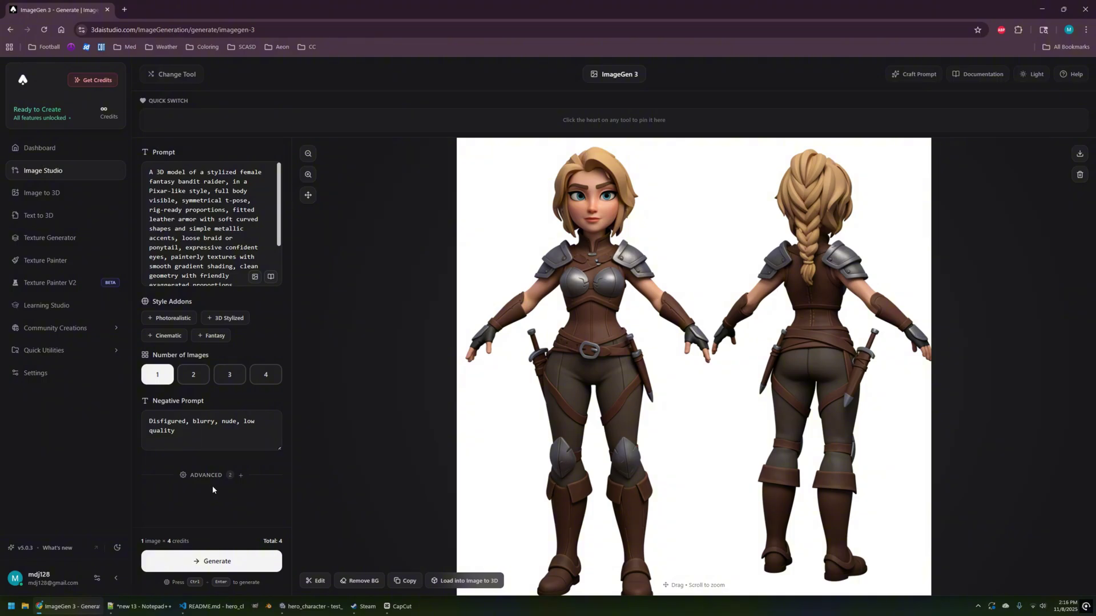
left_click(266, 375)
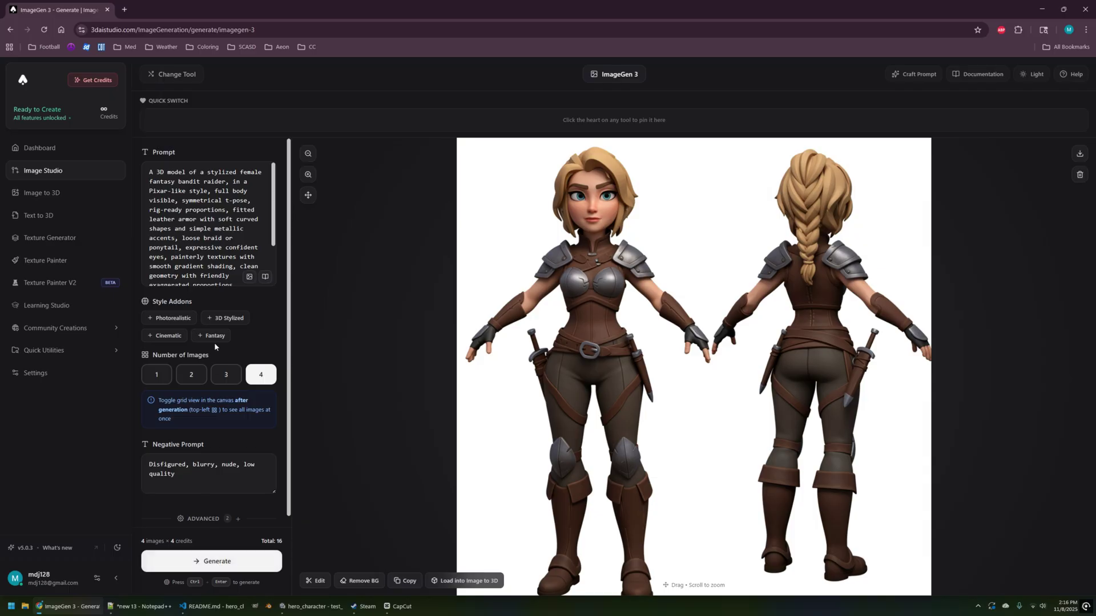
left_click(226, 319)
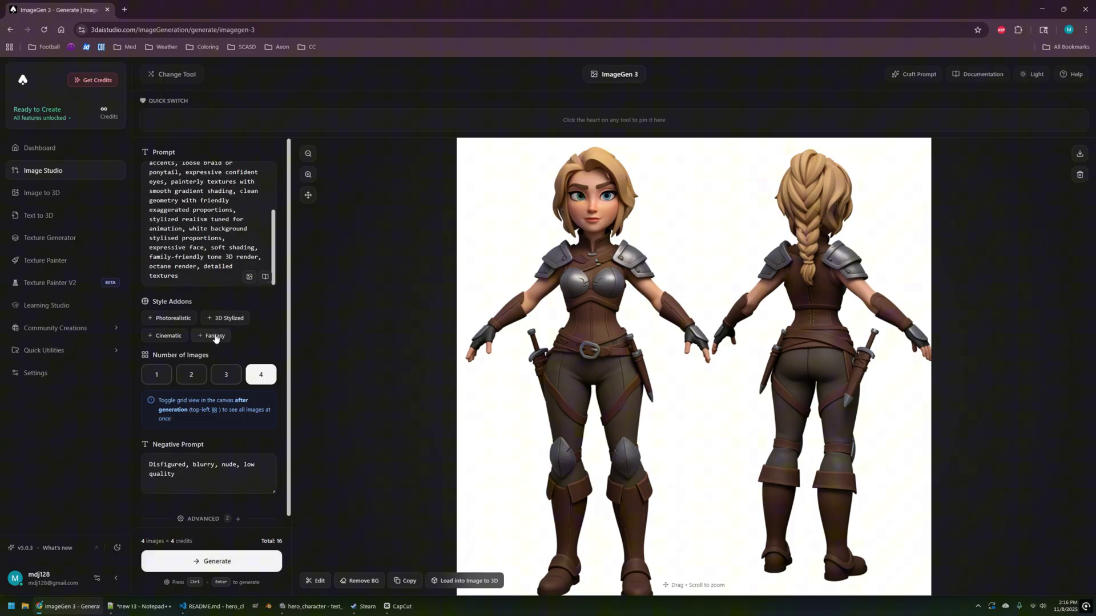
left_click(216, 337)
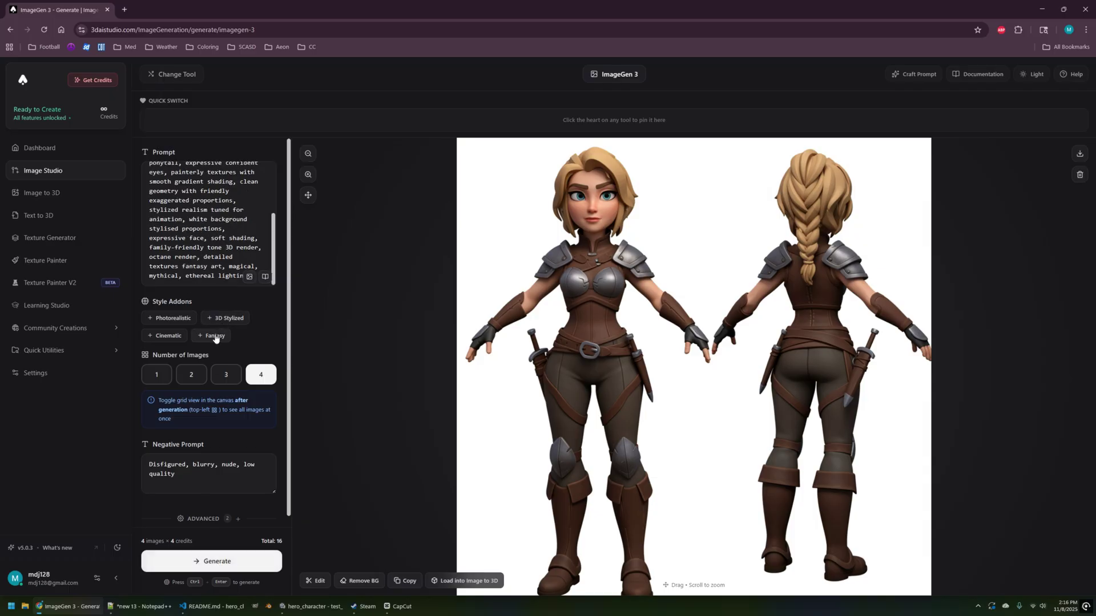
left_click(216, 559)
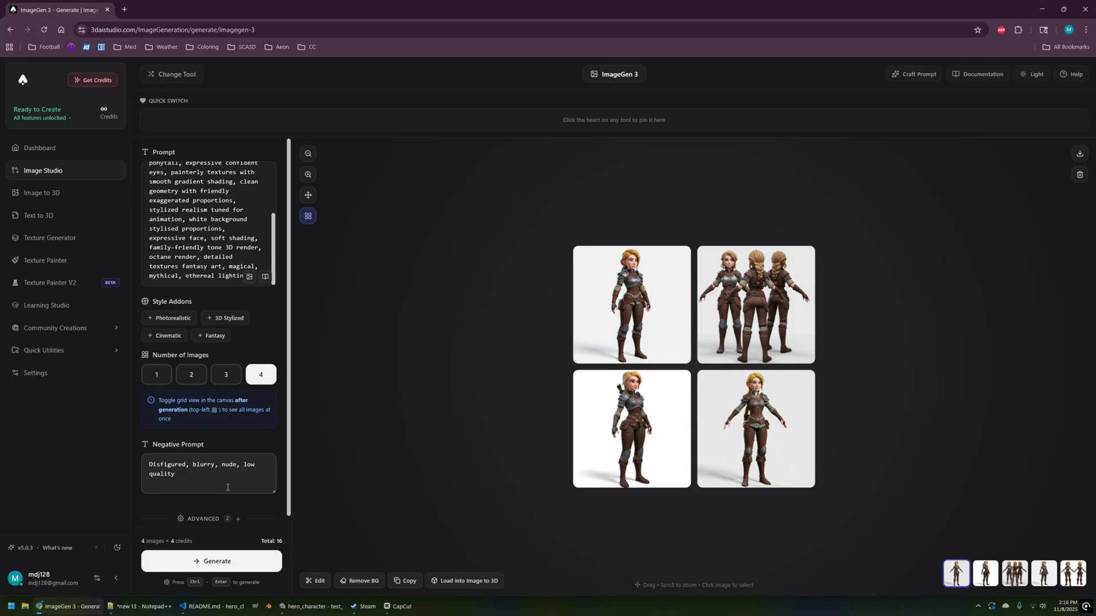
left_click(740, 416)
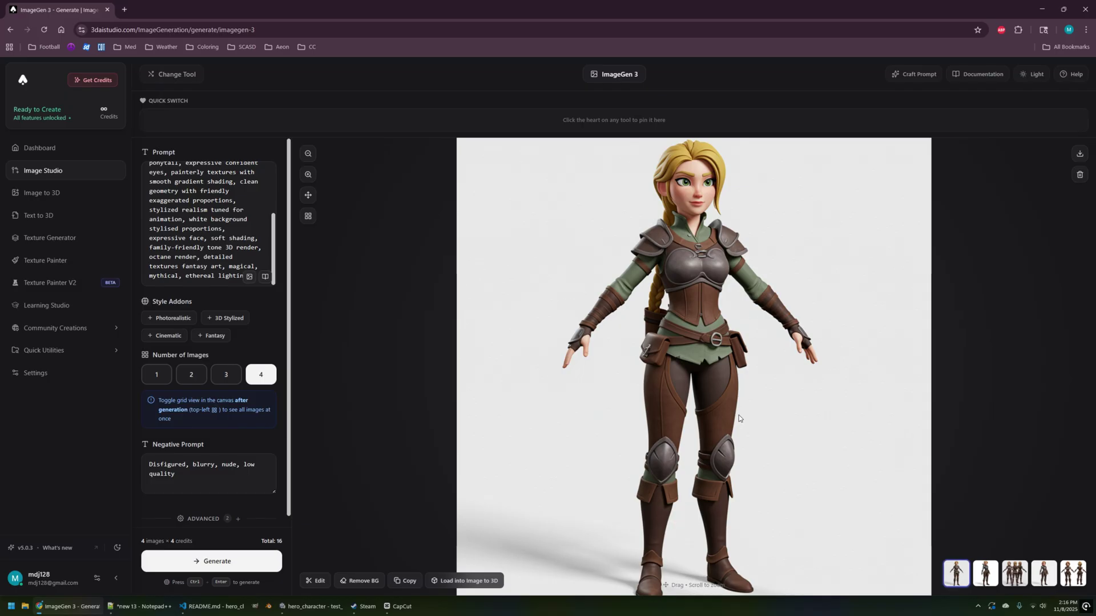
Send the blonde heroine image to Image to 3D and check the 50000 Face Limit setting
left_click(472, 583)
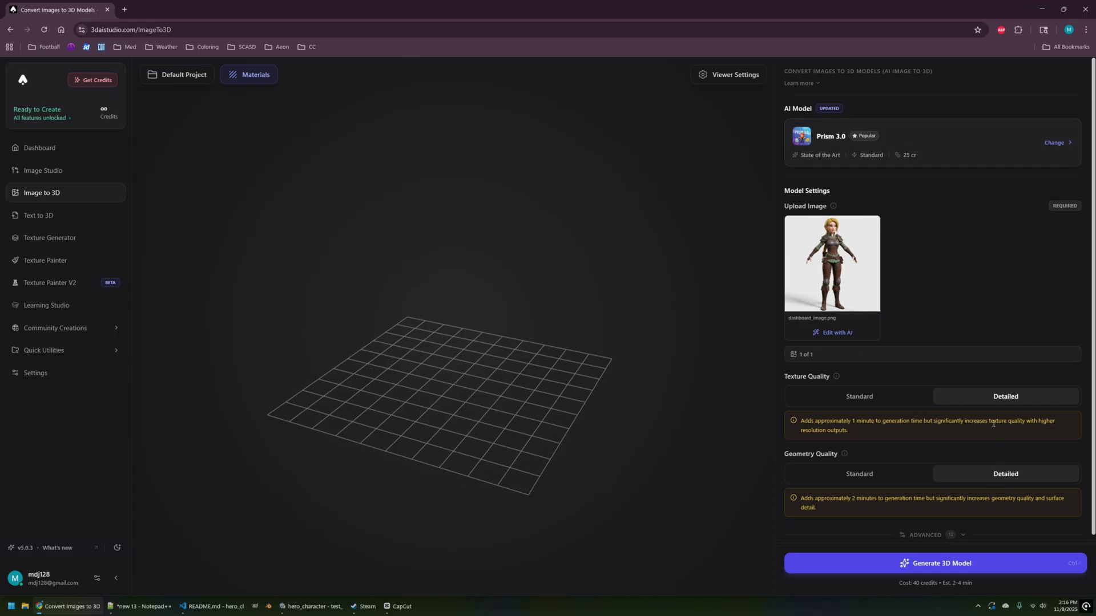
left_click(962, 528)
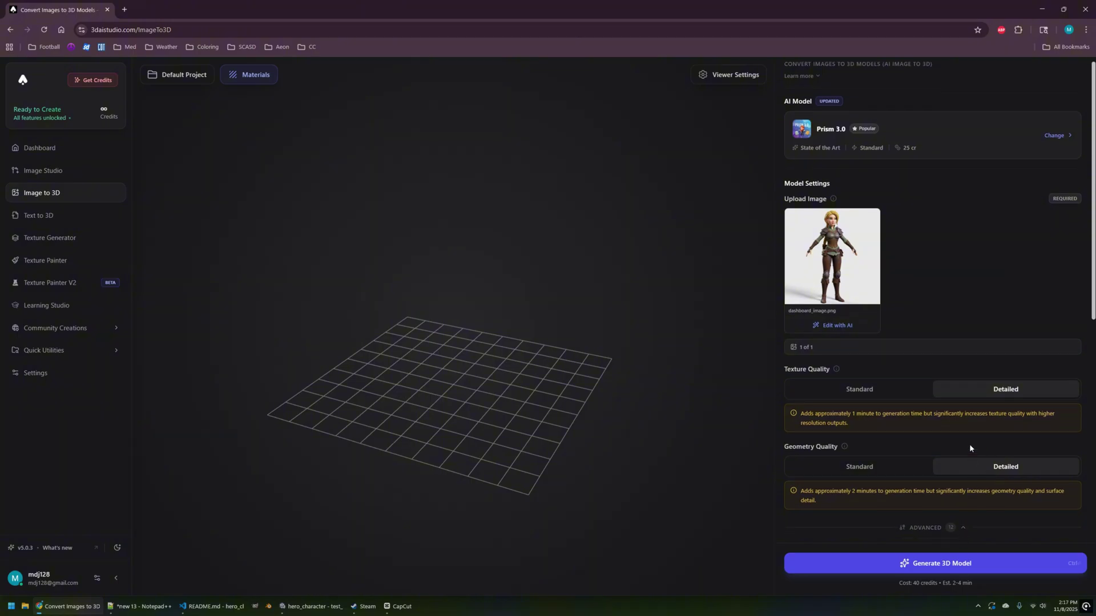
scroll(968, 441, "down", 4)
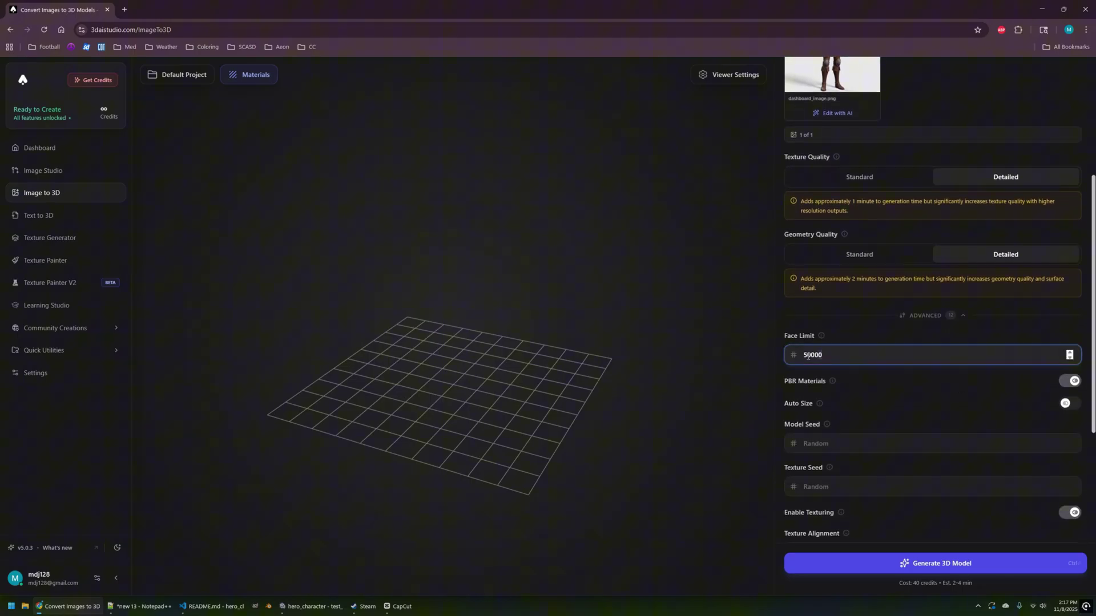
left_click(846, 355)
scroll(978, 418, "down", 3)
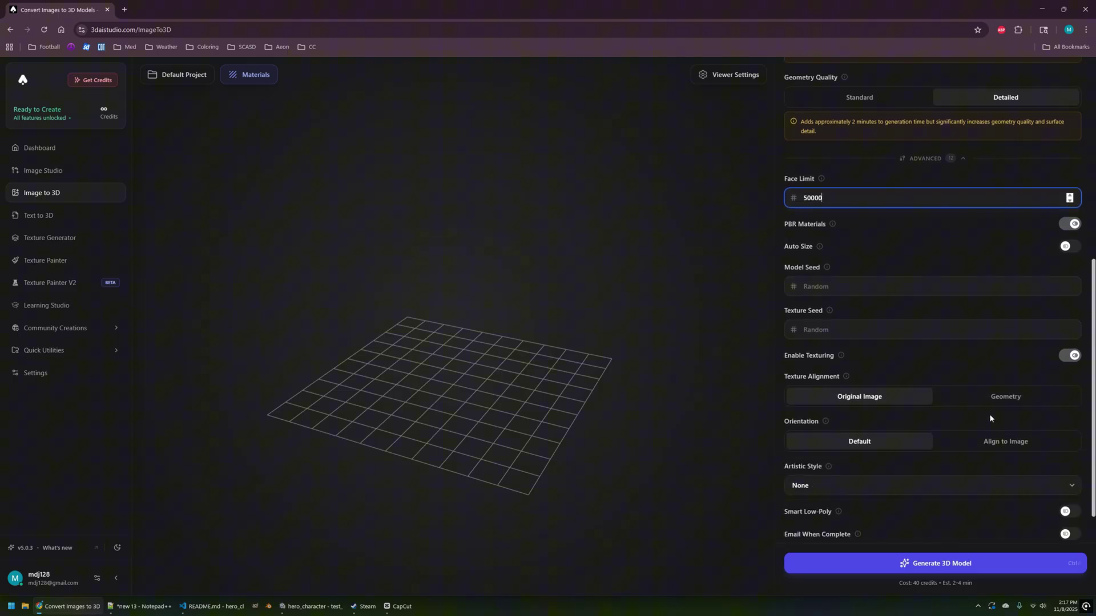
Generate the 3D model, orbit to her side profile, and toggle Materials off and back on
scroll(1026, 388, "down", 1)
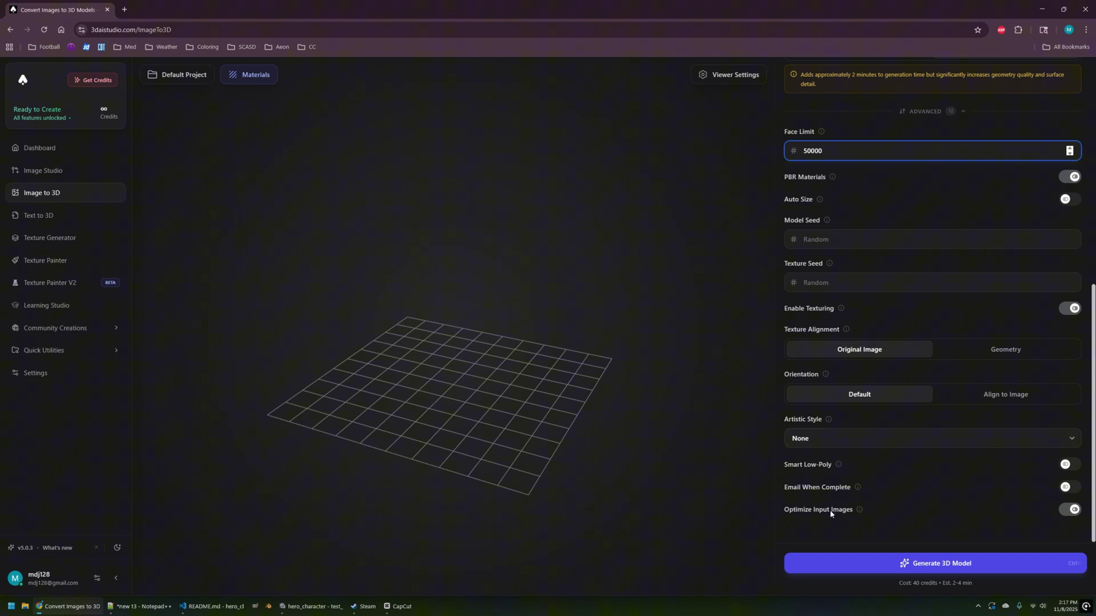
left_click(938, 565)
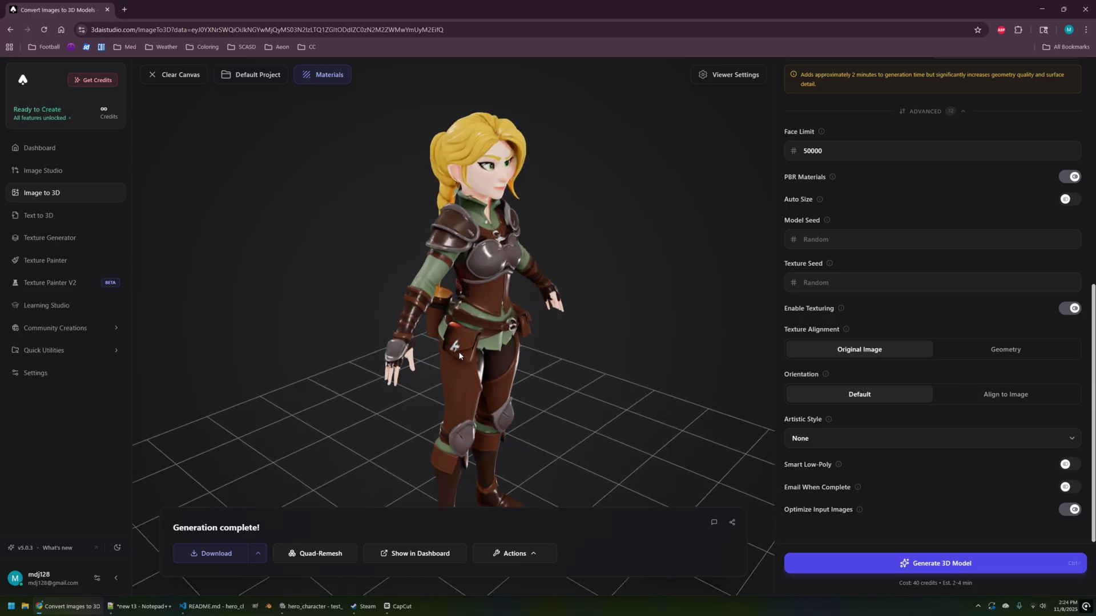
left_click_drag(459, 355, 351, 341)
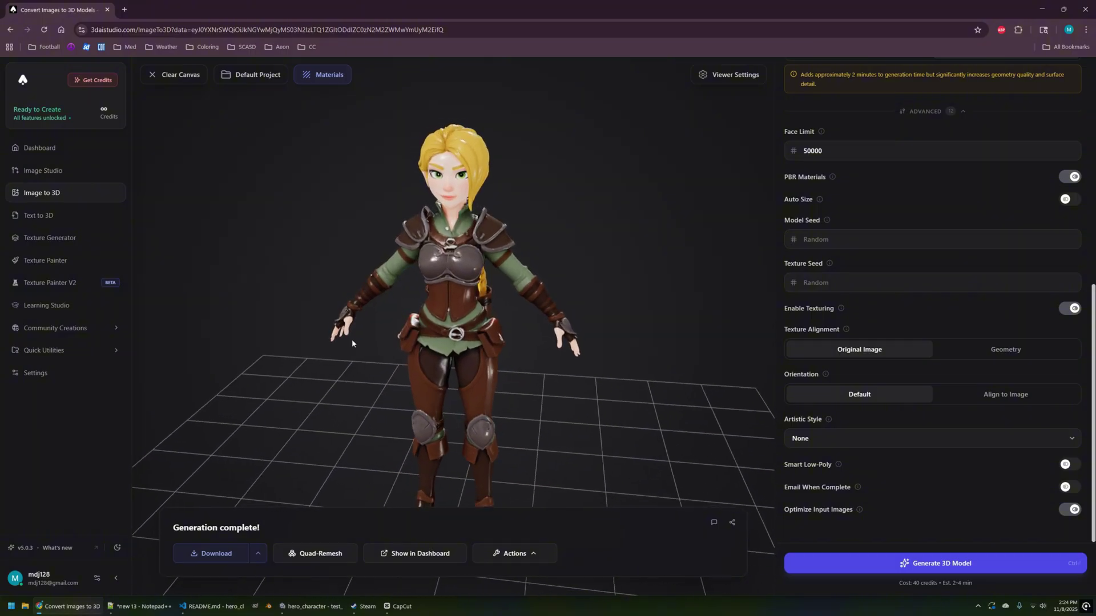
left_click(322, 78)
left_click(323, 77)
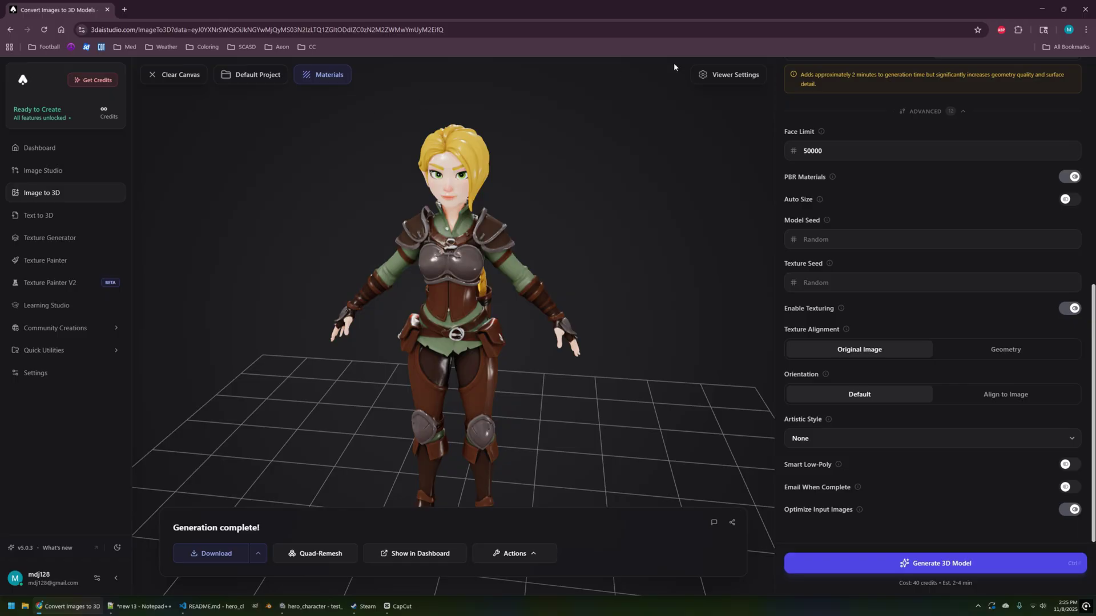
Set preview Roughness to 0.79 and Metalness to 0.00, then view her braids from behind
left_click(730, 74)
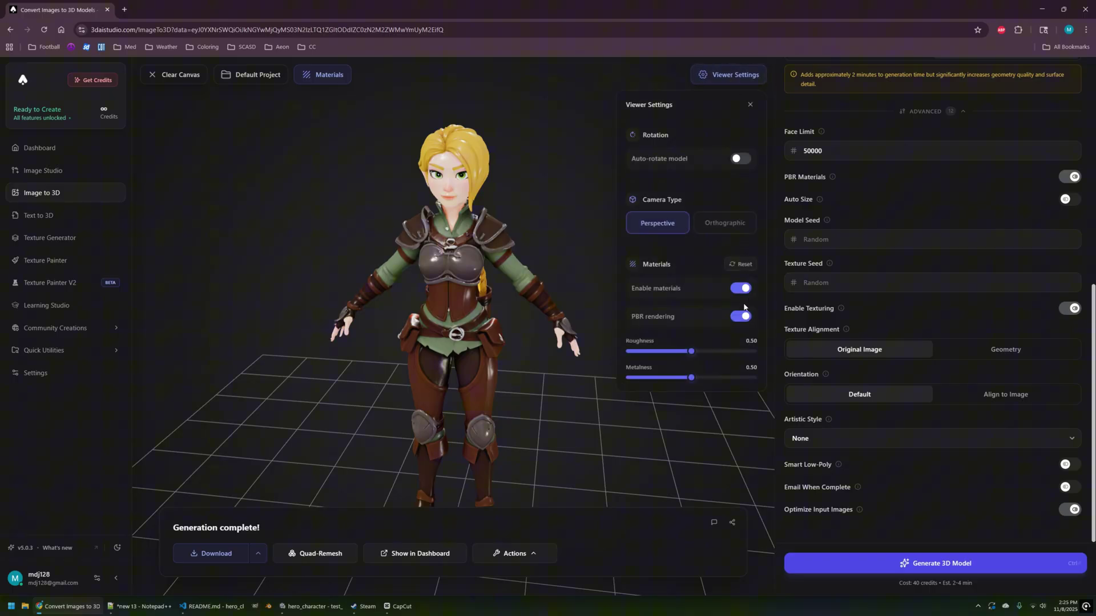
left_click_drag(691, 352, 754, 351)
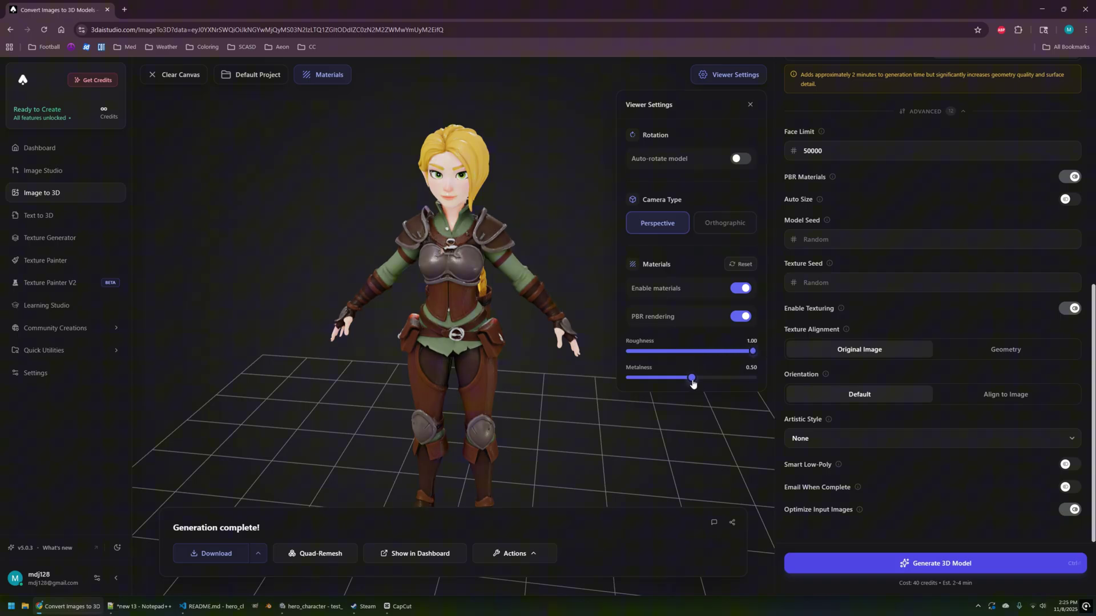
left_click_drag(691, 378, 636, 372)
left_click_drag(752, 352, 727, 355)
left_click_drag(588, 337, 418, 318)
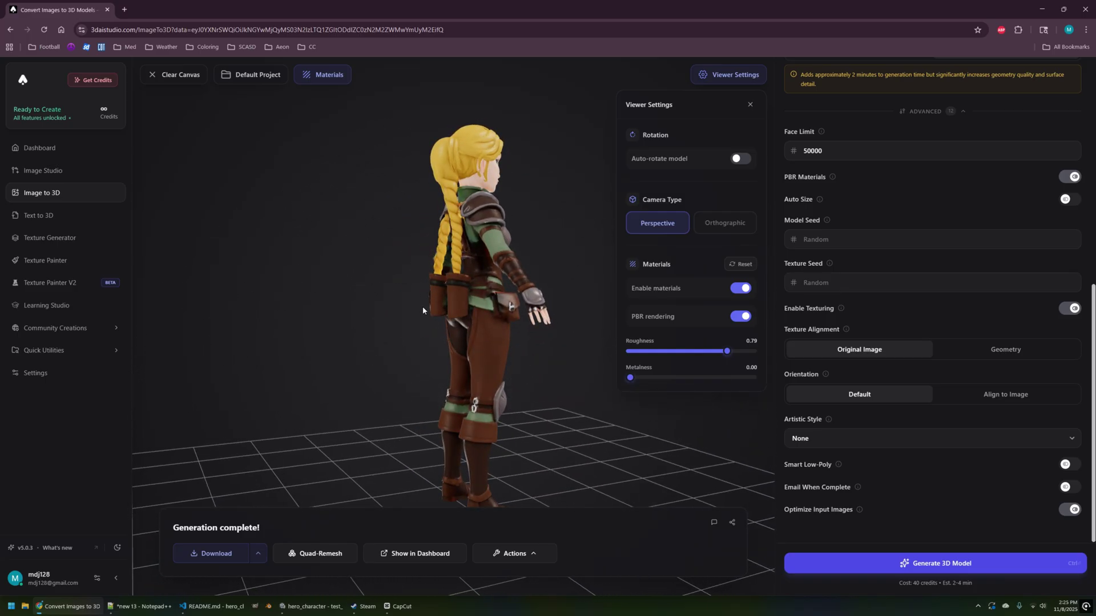
left_click_drag(384, 293, 525, 311)
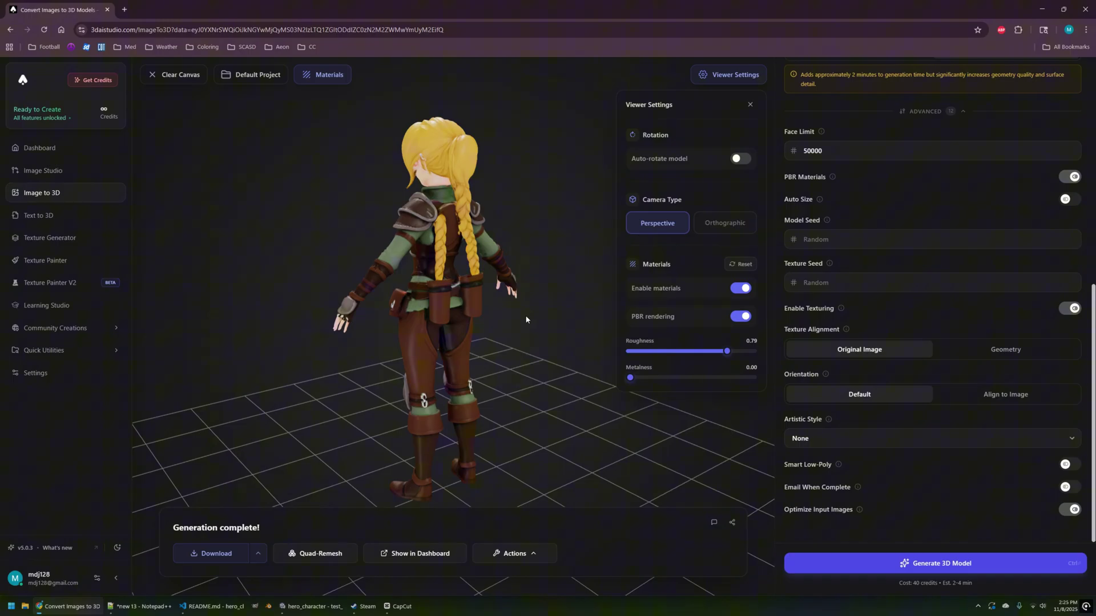
Close Viewer Settings, cancel the crop, and open the blonde heroine image in Customize
left_click(750, 106)
scroll(926, 292, "up", 5)
scroll(926, 291, "up", 3)
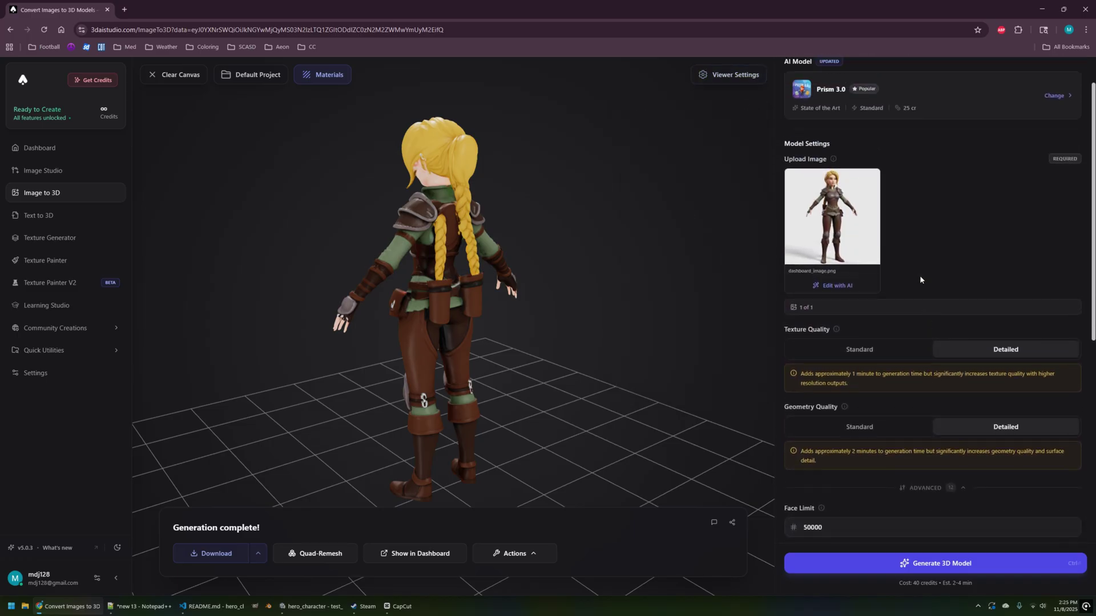
mouse_move(852, 256)
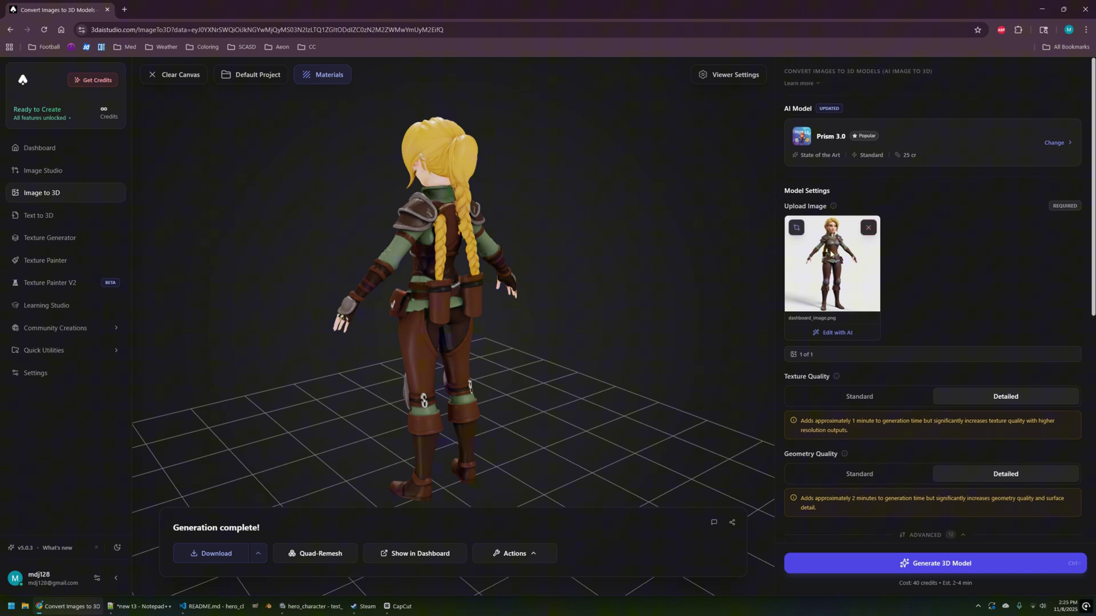
left_click(797, 229)
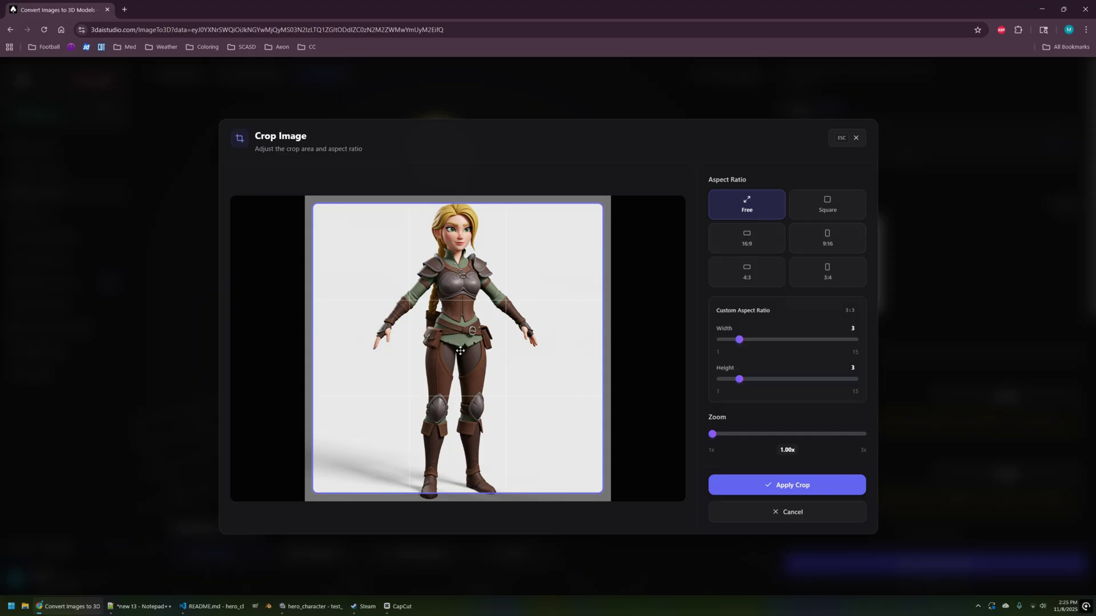
left_click(766, 521)
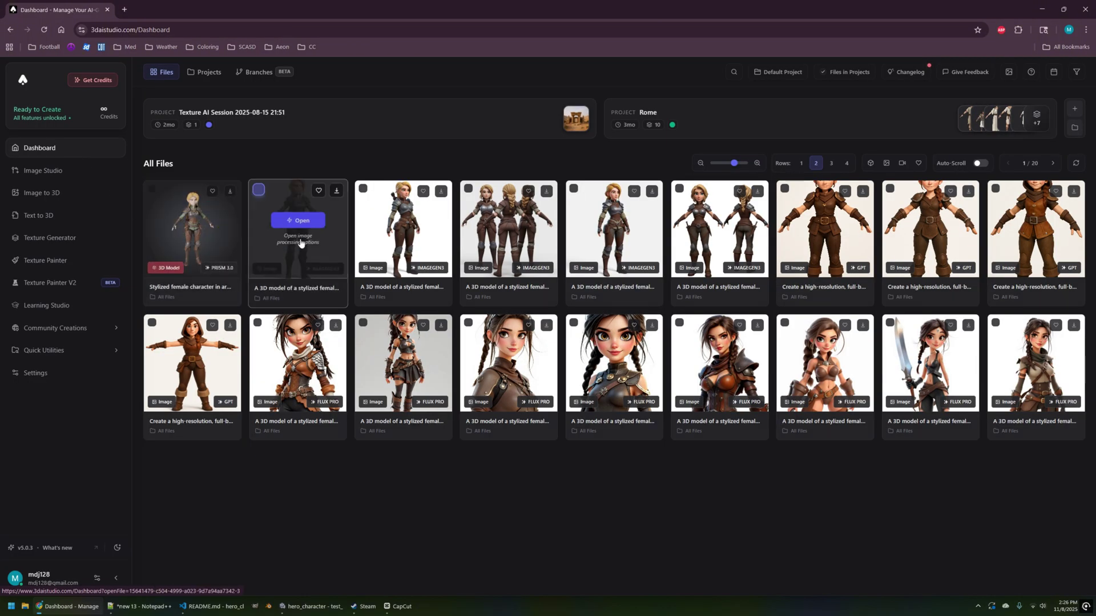
left_click(294, 226)
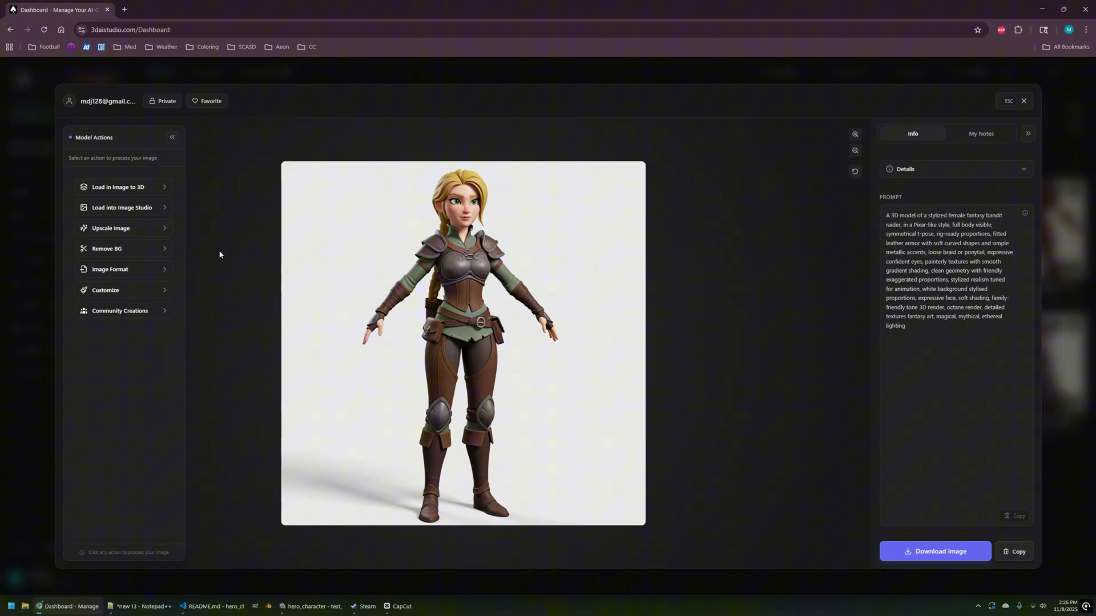
left_click(162, 291)
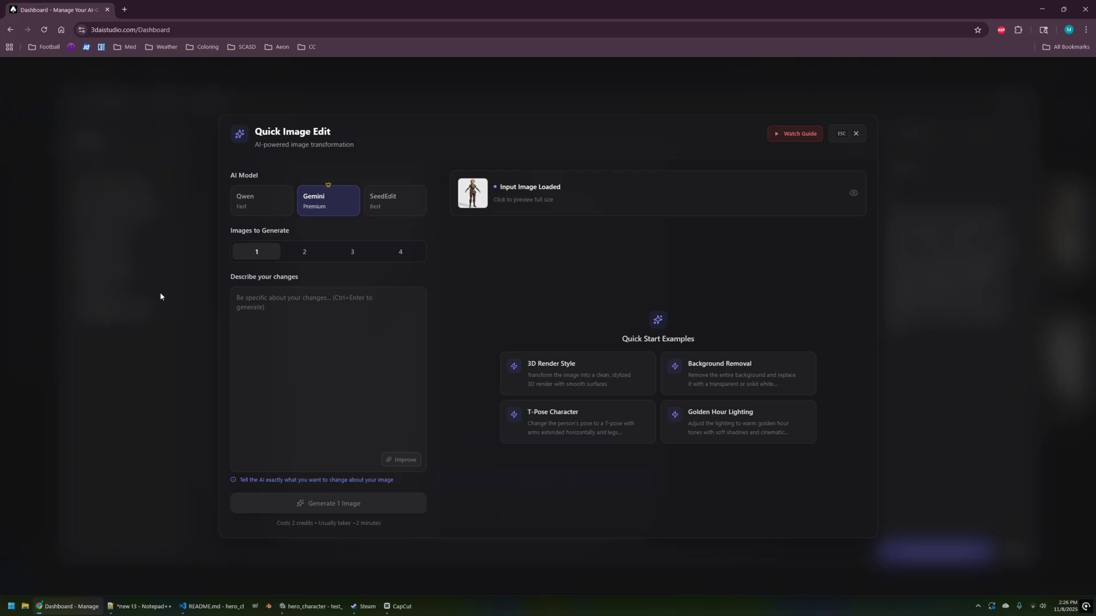
Write the edit prompt: remove the long braid and make her hair a bit shorter
left_click(268, 300)
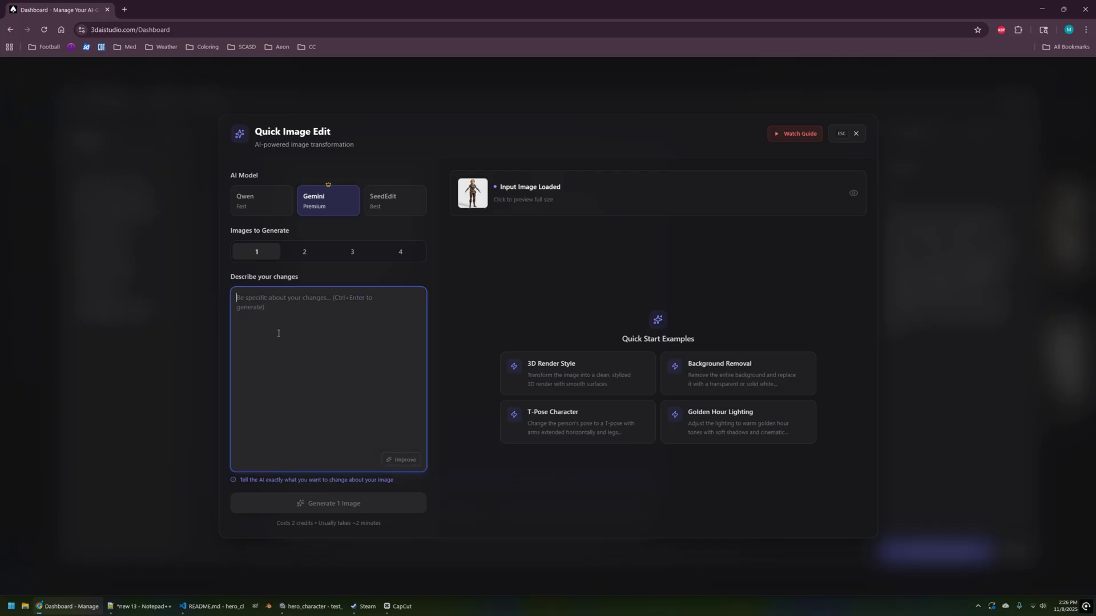
type("Shorter")
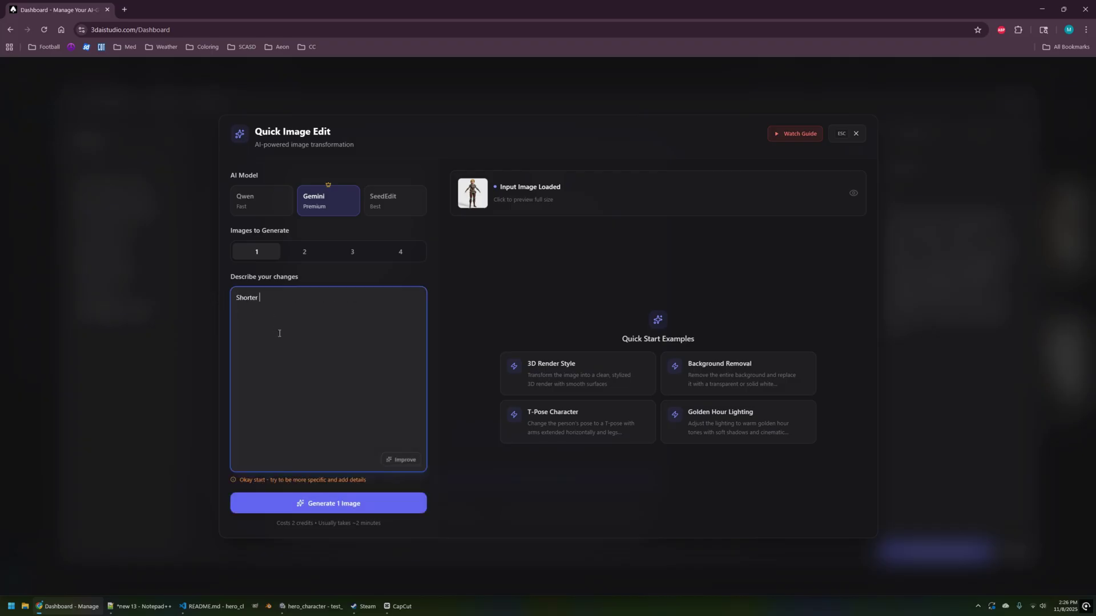
type("ha")
key("BackSpace")
key("BackSpace")
key("ctrl+a")
type("Remove the long braided hair from behind")
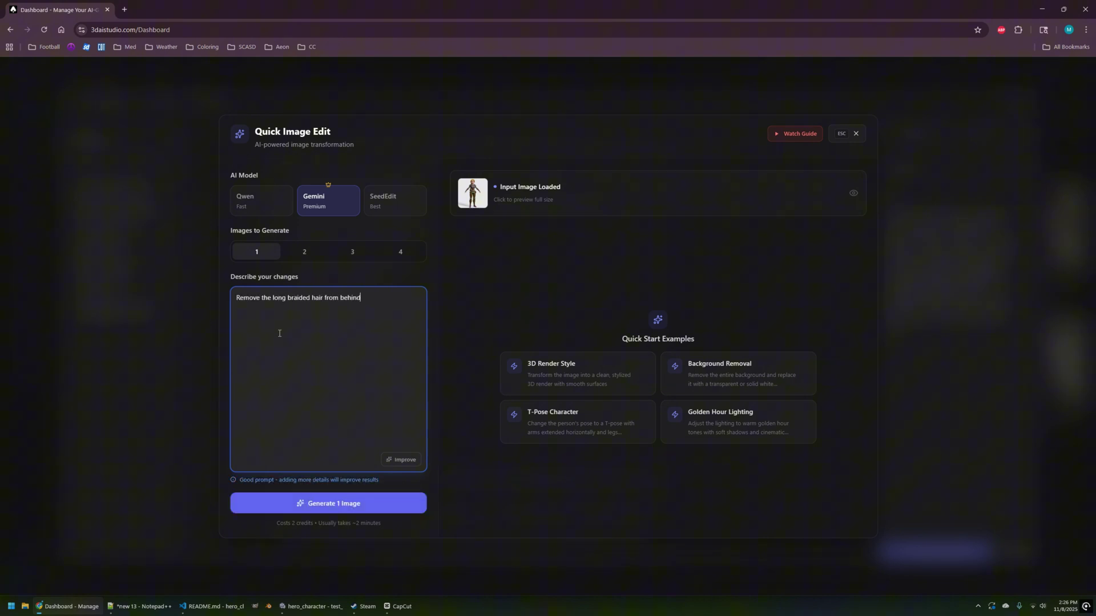
type(", her hair should be a bit shorter, and ")
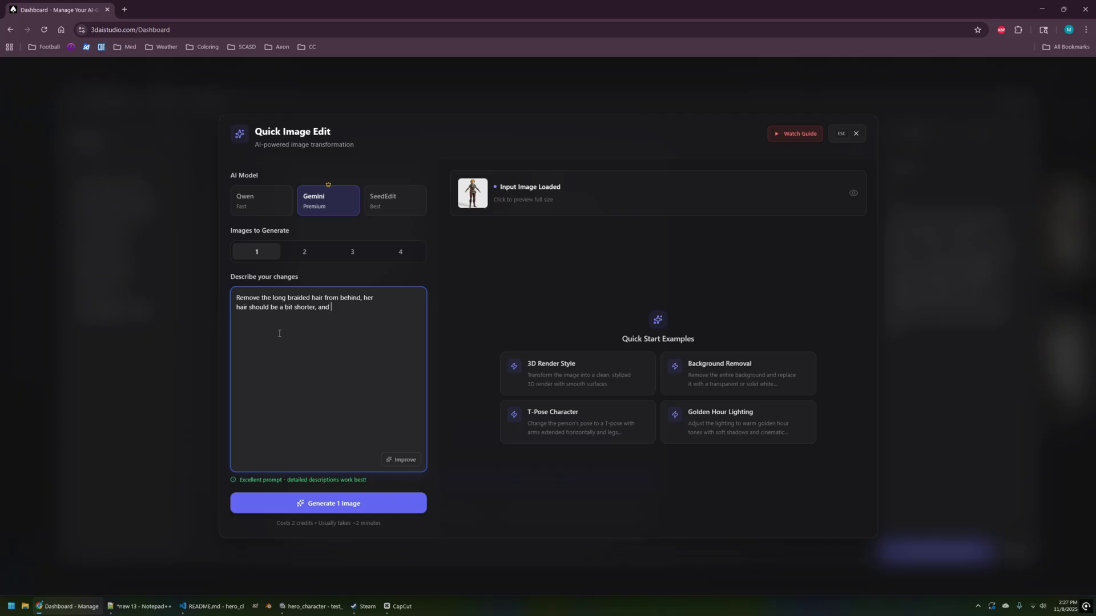
type("also remove the pouches from her belt.")
Expand the hair description with AI and generate four Gemini image variations, regenerating once
left_click(400, 254)
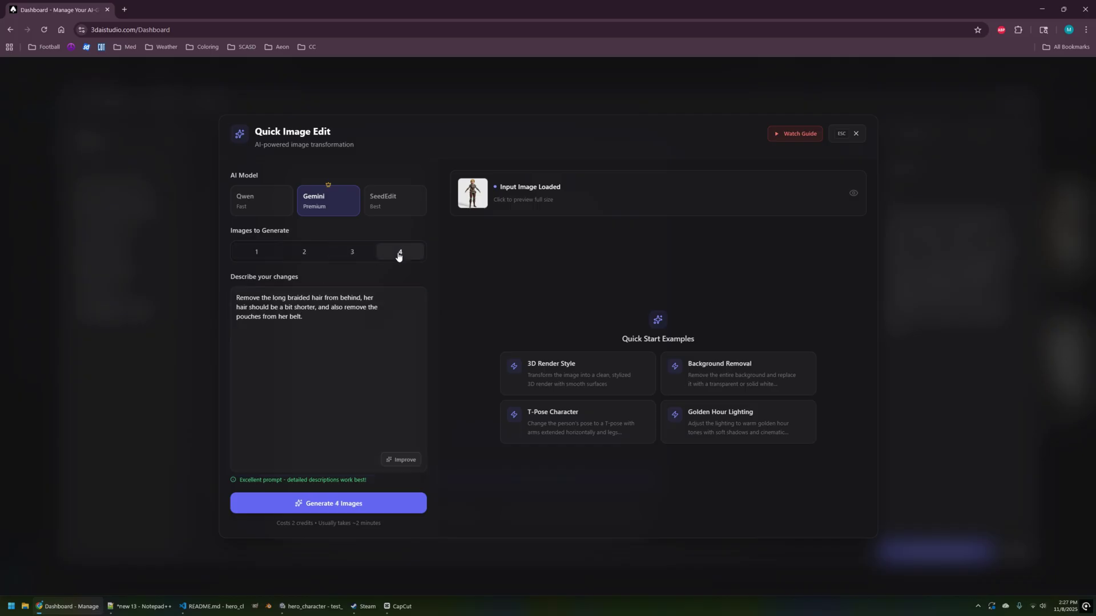
left_click(400, 460)
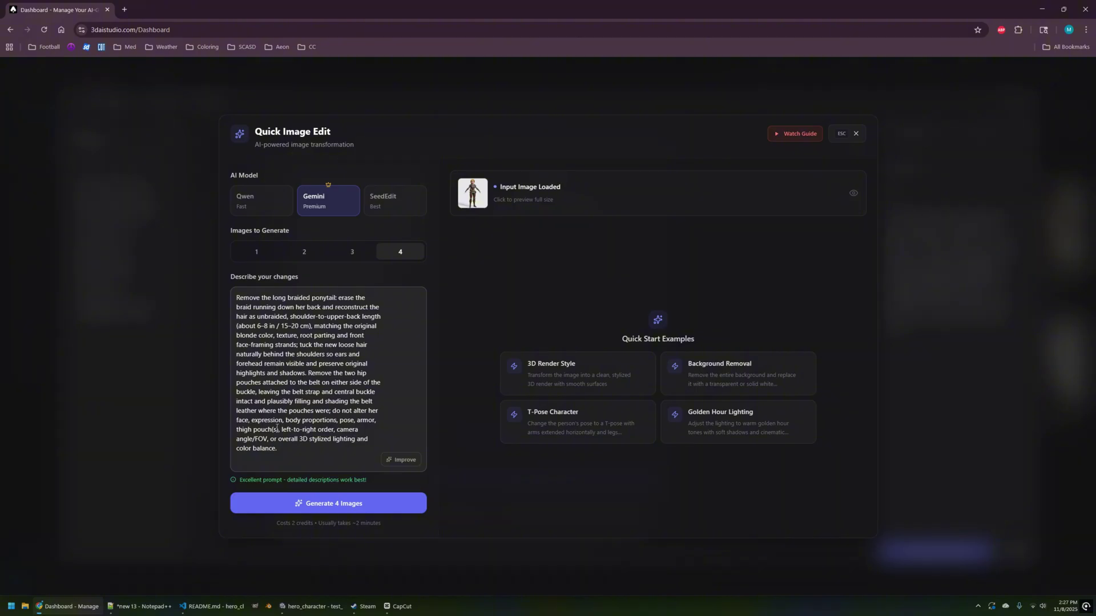
left_click(326, 510)
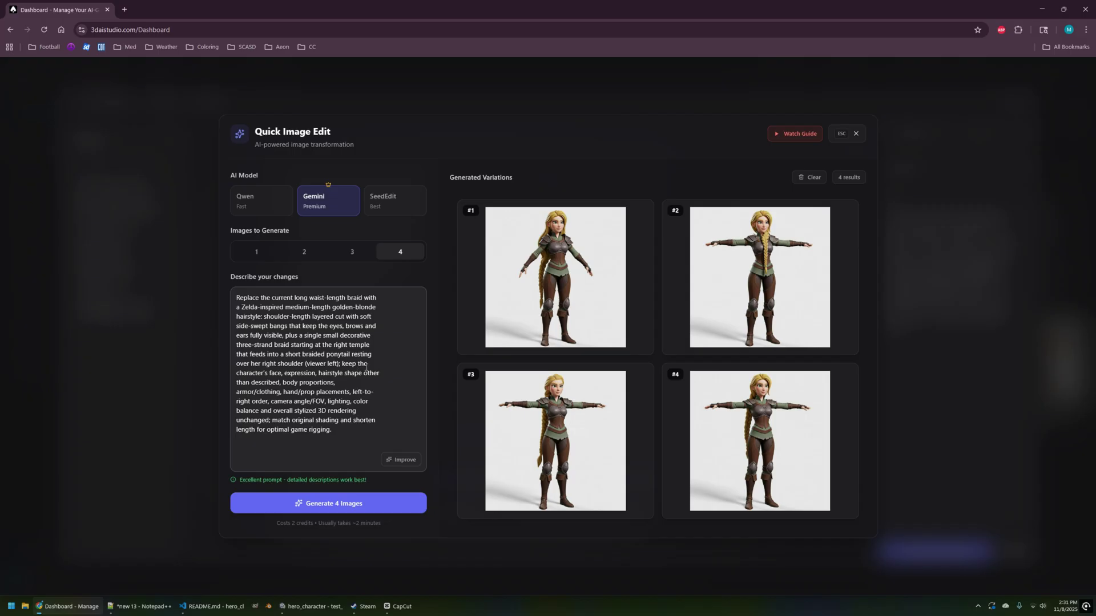
left_click(368, 506)
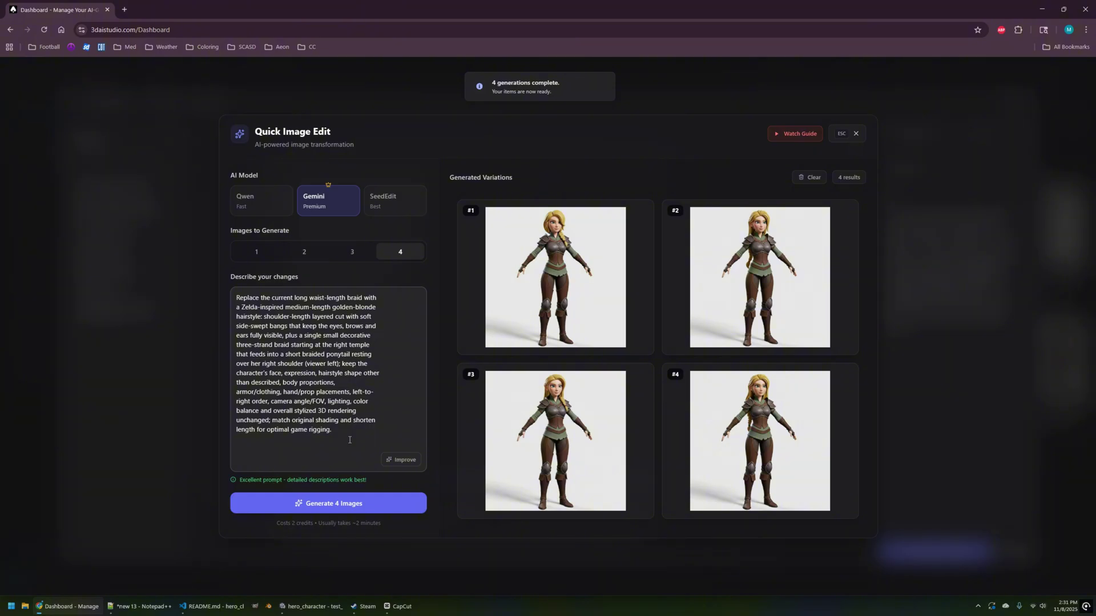
Open the T-pose hero image with the long braid and save it via Save as
left_click(858, 134)
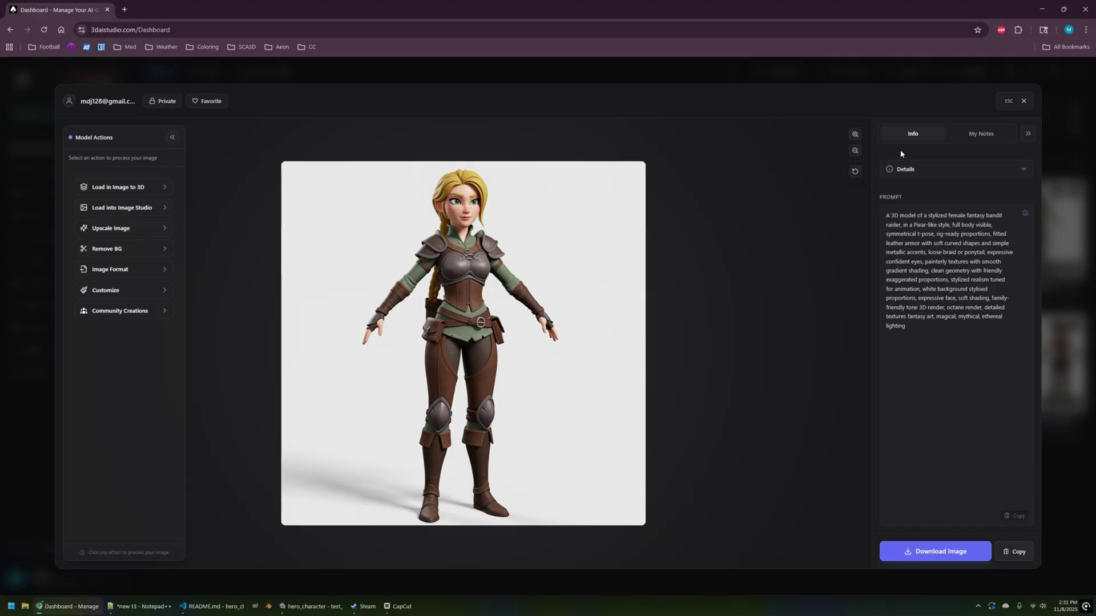
left_click(1023, 101)
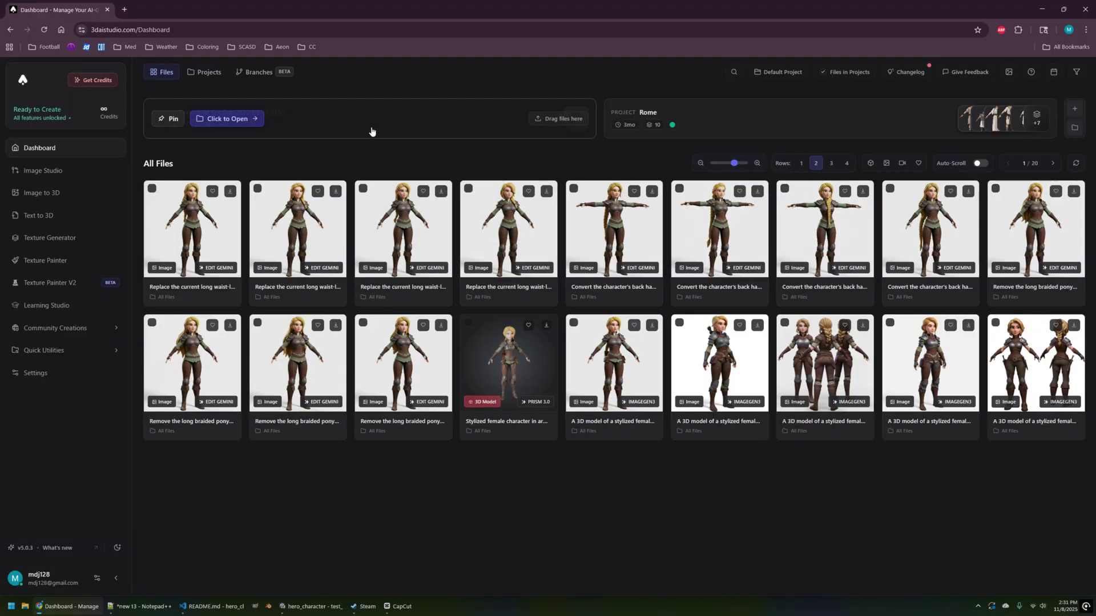
left_click(415, 250)
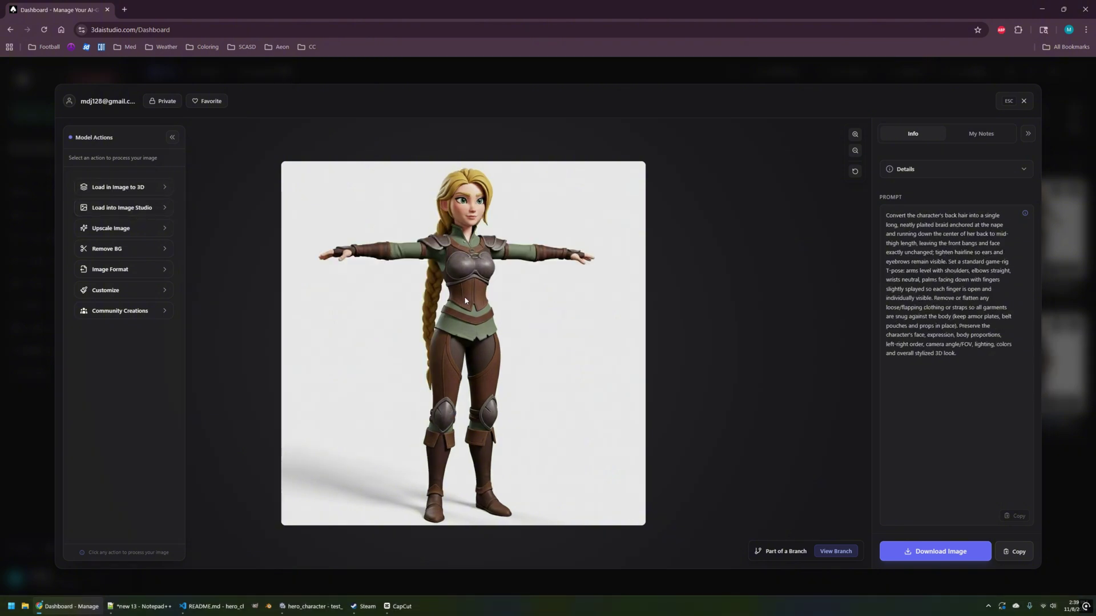
right_click(465, 296)
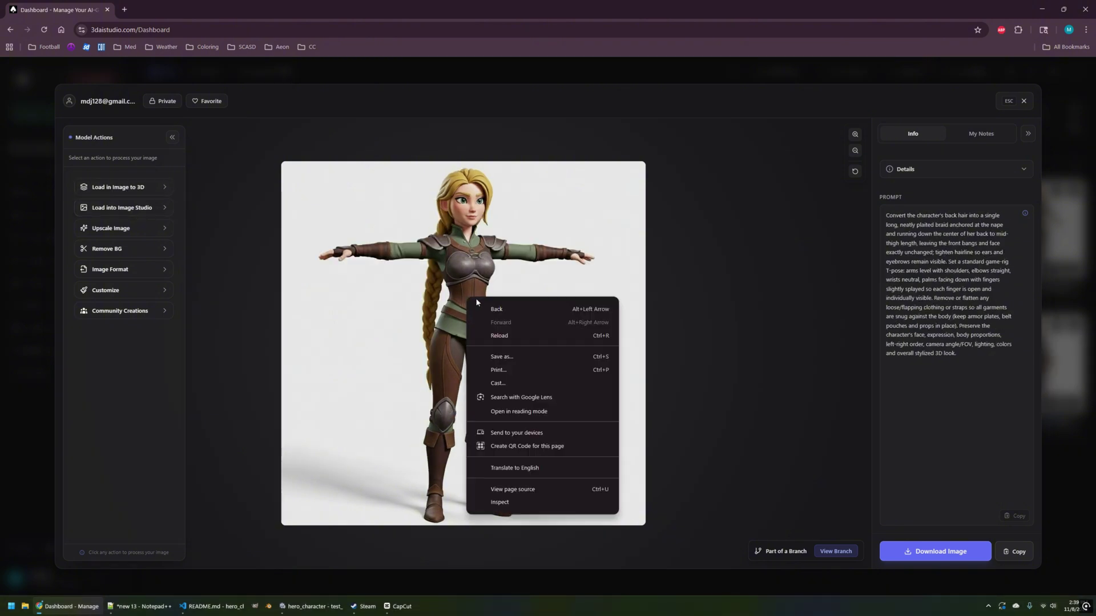
left_click(517, 358)
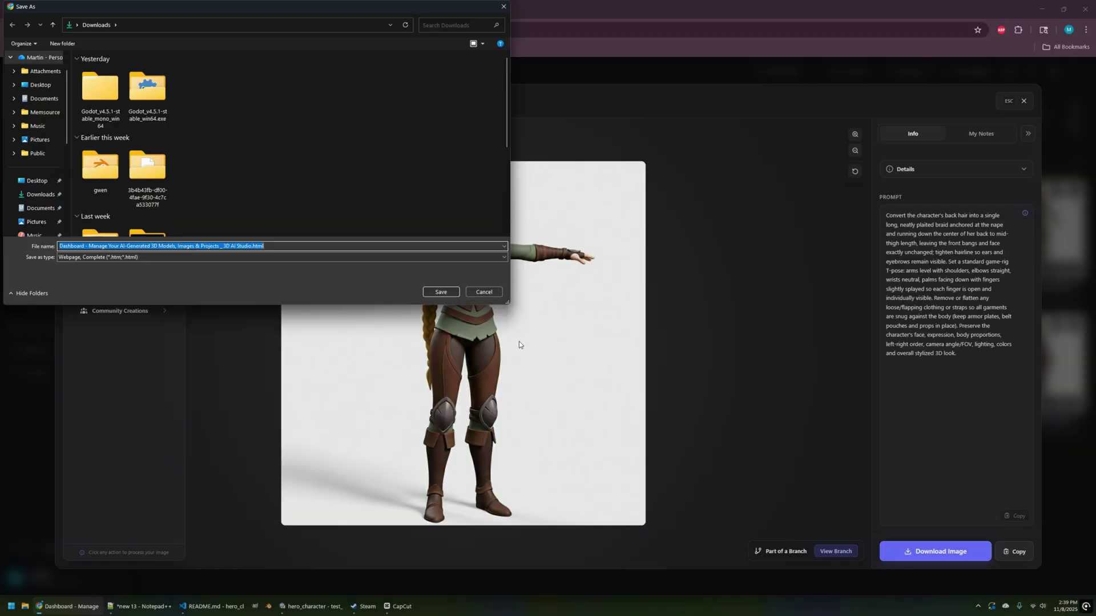
left_click(487, 292)
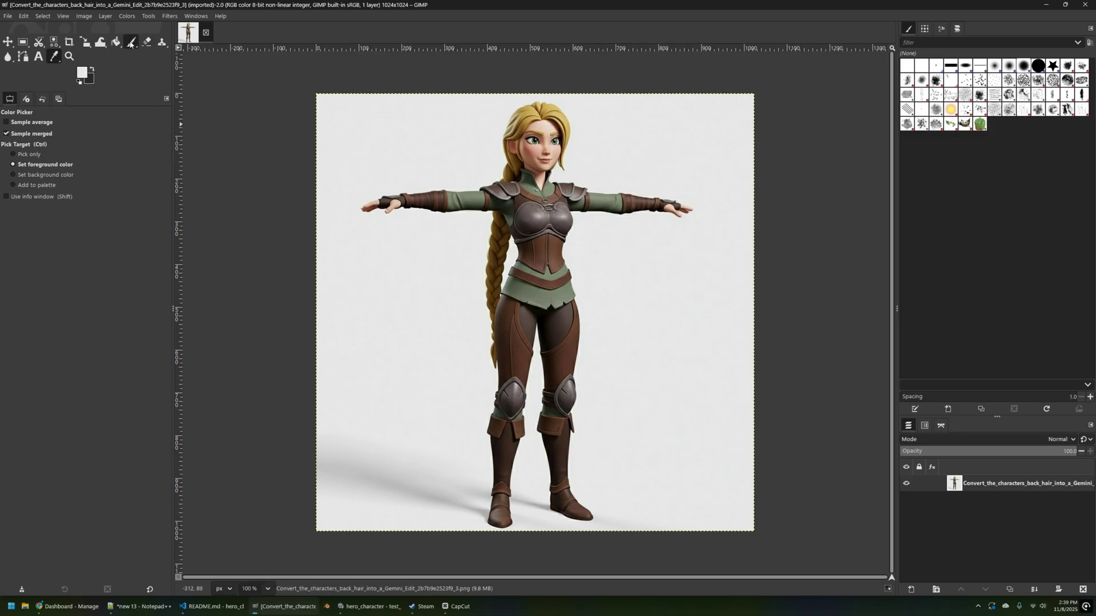
Enlarge the brush and paint white over the braid from neck to below the waist
scroll(472, 274, "up", 5, "ctrl")
scroll(220, 294, "up", 3)
left_click(147, 169)
mouse_move(391, 362)
left_mouse_down()
mouse_move(420, 343)
mouse_move(441, 352)
mouse_move(457, 393)
mouse_move(465, 379)
mouse_move(432, 349)
mouse_move(416, 513)
left_mouse_up()
middle_click_drag(455, 443, 487, 232)
mouse_move(457, 348)
left_mouse_down()
mouse_move(453, 289)
mouse_move(440, 550)
mouse_move(440, 372)
mouse_move(436, 420)
mouse_move(451, 545)
left_mouse_up()
scroll(423, 390, "down", 3, "ctrl")
scroll(392, 306, "down", 2, "ctrl")
scroll(420, 362, "up", 5, "ctrl")
left_click_drag(420, 362, 462, 394)
scroll(137, 170, "down", 5)
scroll(137, 169, "down", 1)
mouse_move(454, 343)
left_mouse_down()
mouse_move(459, 394)
mouse_move(447, 355)
mouse_move(482, 405)
mouse_move(436, 318)
mouse_move(431, 396)
mouse_move(448, 330)
mouse_move(465, 362)
mouse_move(448, 320)
mouse_move(482, 379)
mouse_move(450, 325)
left_mouse_up()
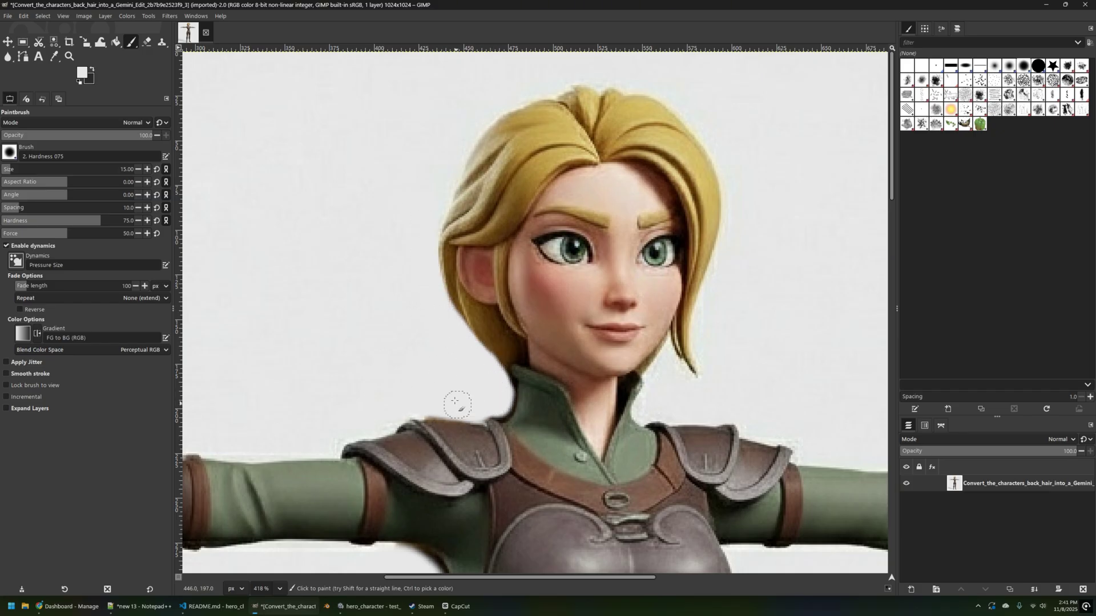
Fit the whole image in the window and choose File > Export As
key("shift+ctrl+j")
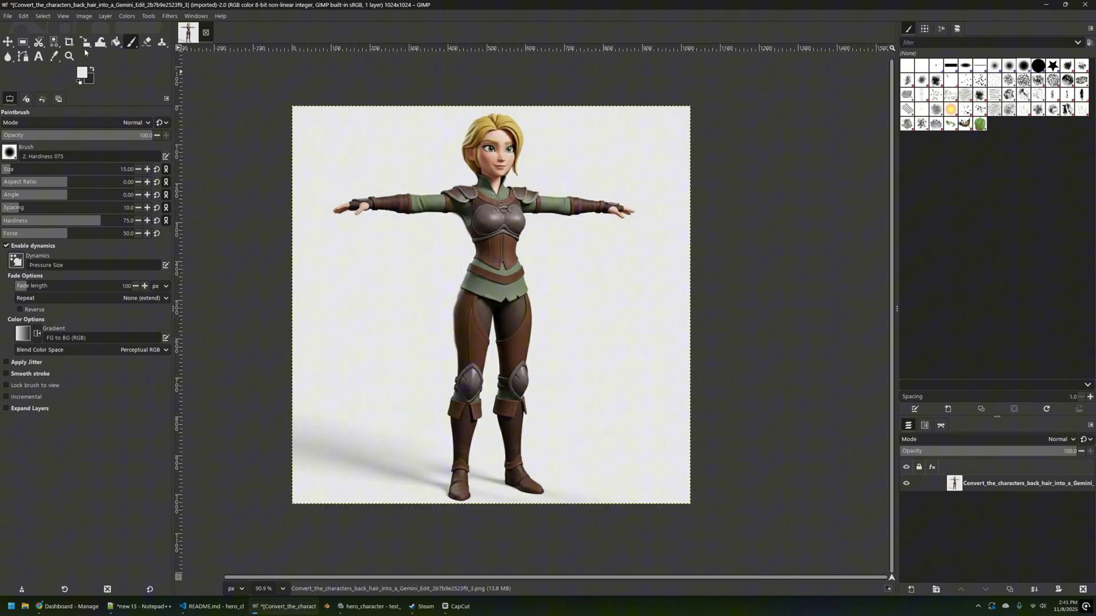
left_click(8, 15)
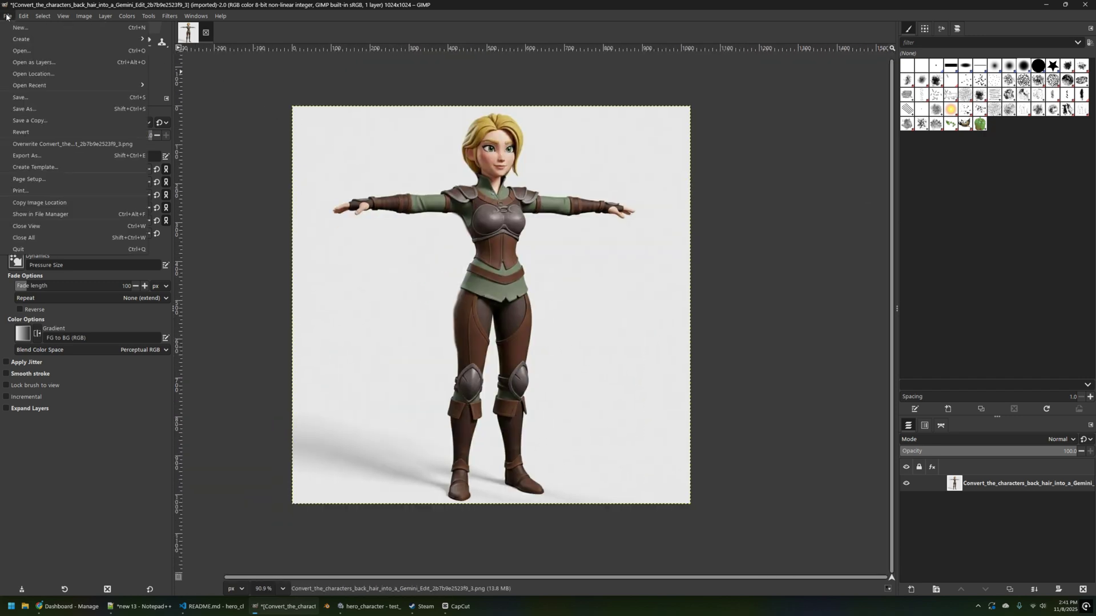
left_click(35, 158)
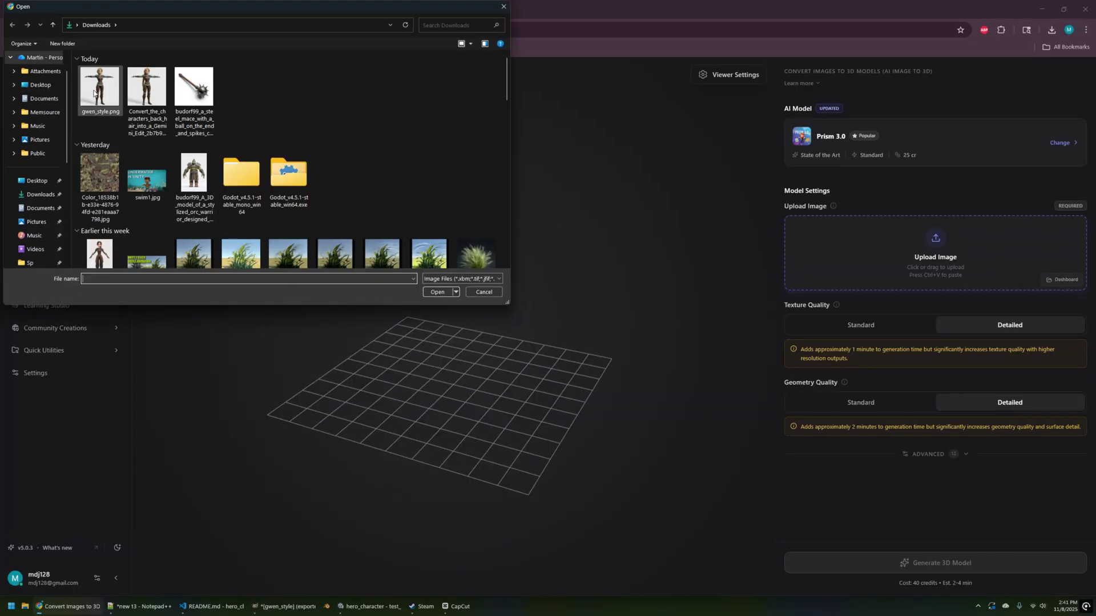
Upload gwen_style to Image to 3D with Face Limit 50000 and generate the model
double_click(98, 88)
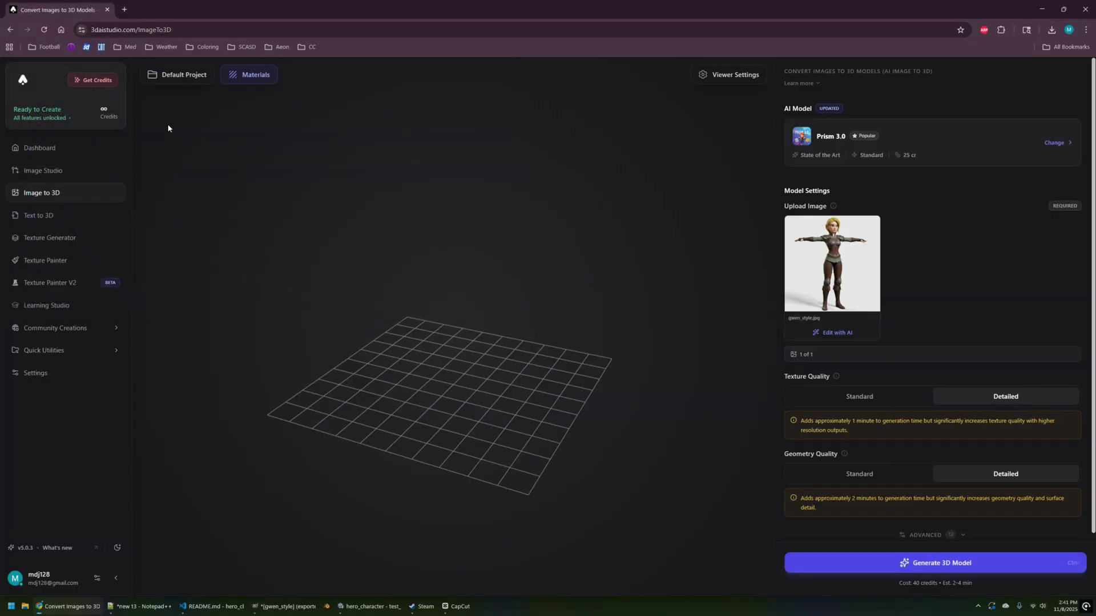
scroll(943, 364, "down", 1)
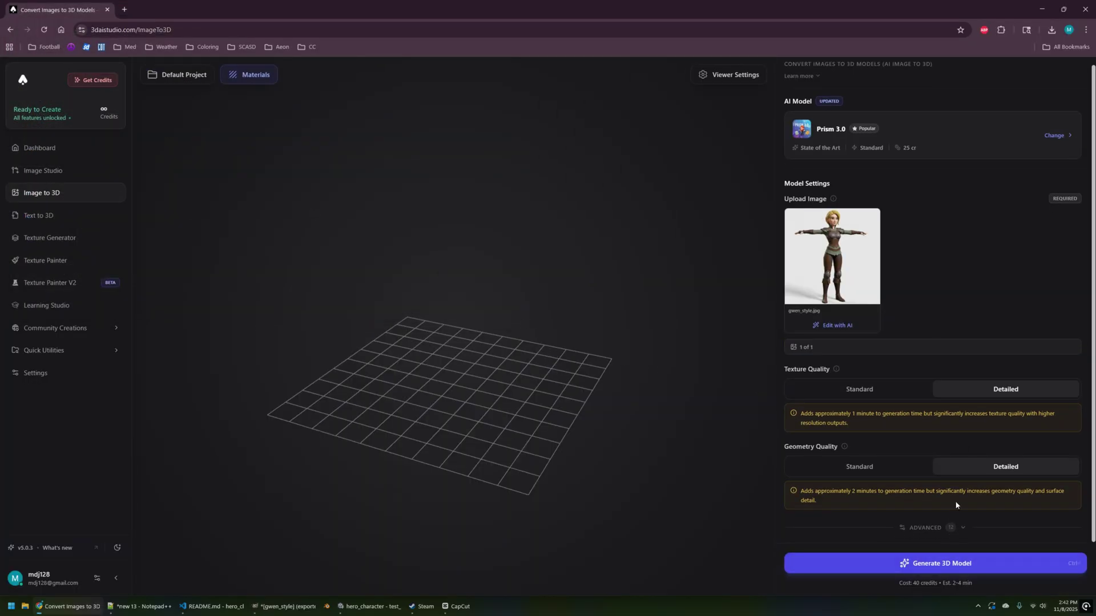
left_click(965, 529)
scroll(991, 457, "down", 5)
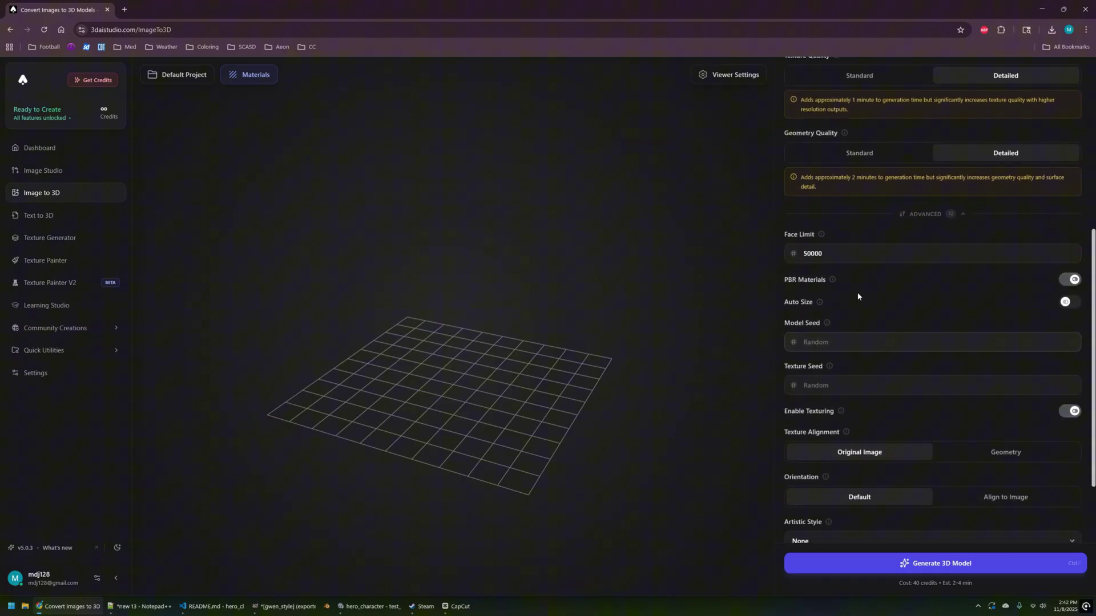
left_click(813, 255)
scroll(891, 371, "down", 2)
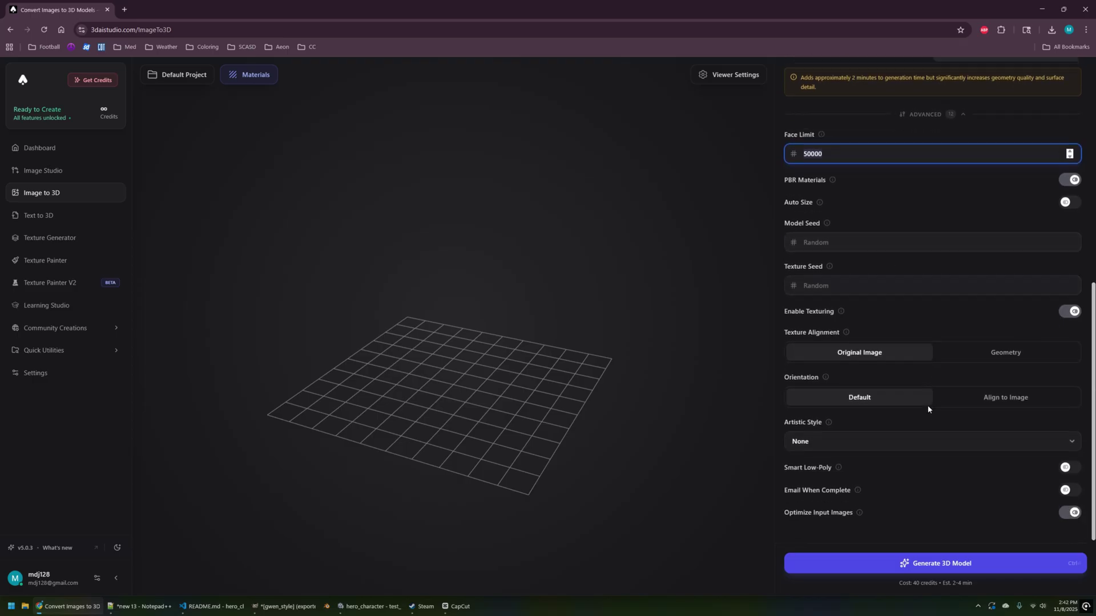
left_click(941, 563)
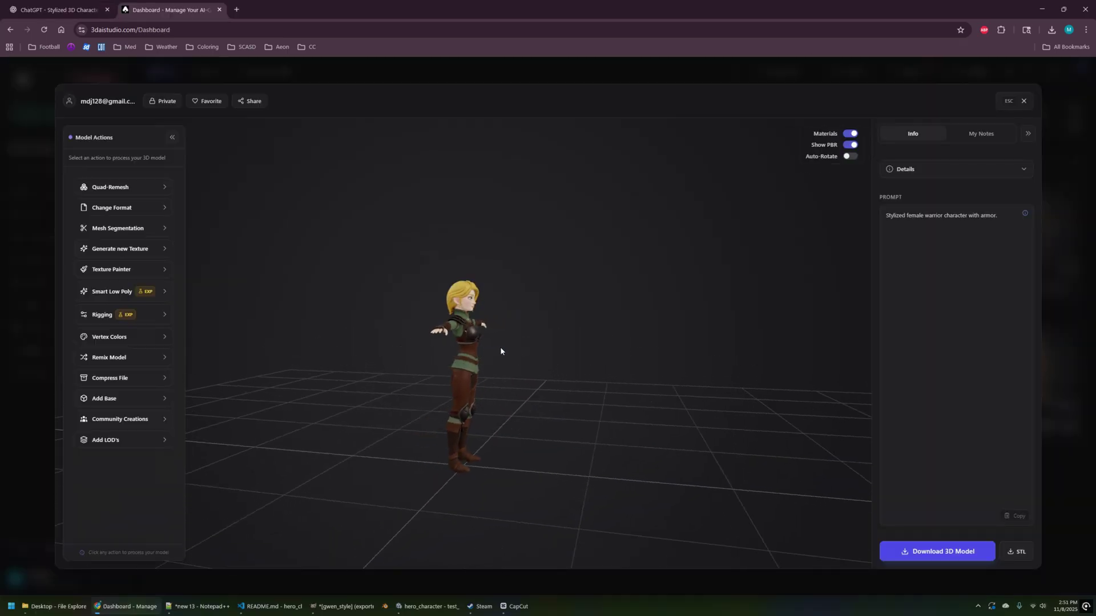
Orbit the generated short-haired model to view its back and three-quarter side
left_click_drag(501, 350, 406, 368)
scroll(405, 371, "up", 5)
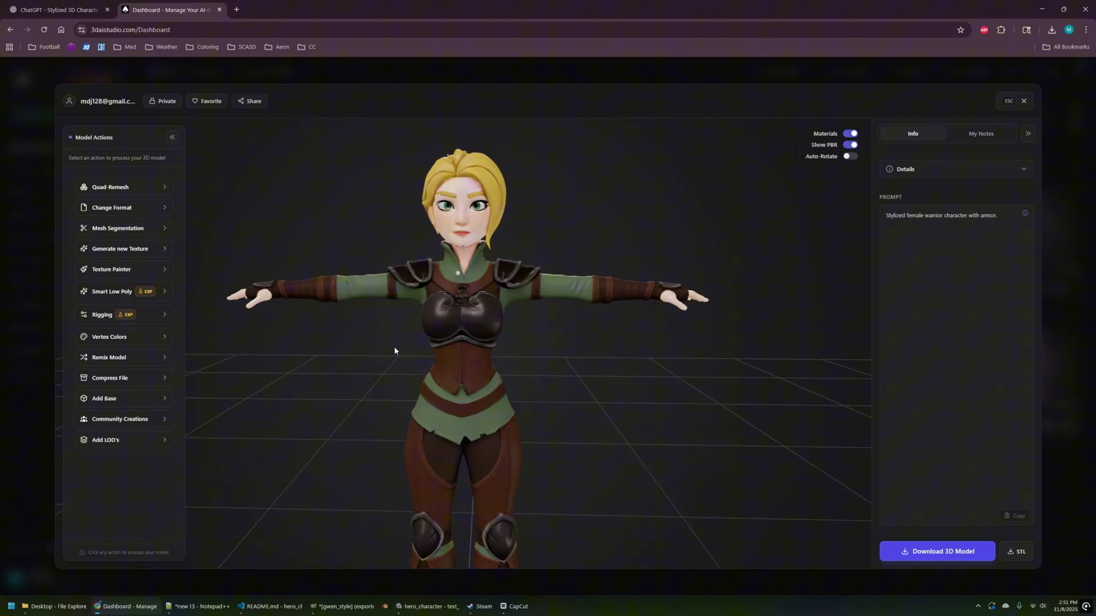
left_click_drag(399, 350, 376, 355)
Open the model in Texture Painter, inspect face and torso, and set brush size 0.08
left_click(163, 272)
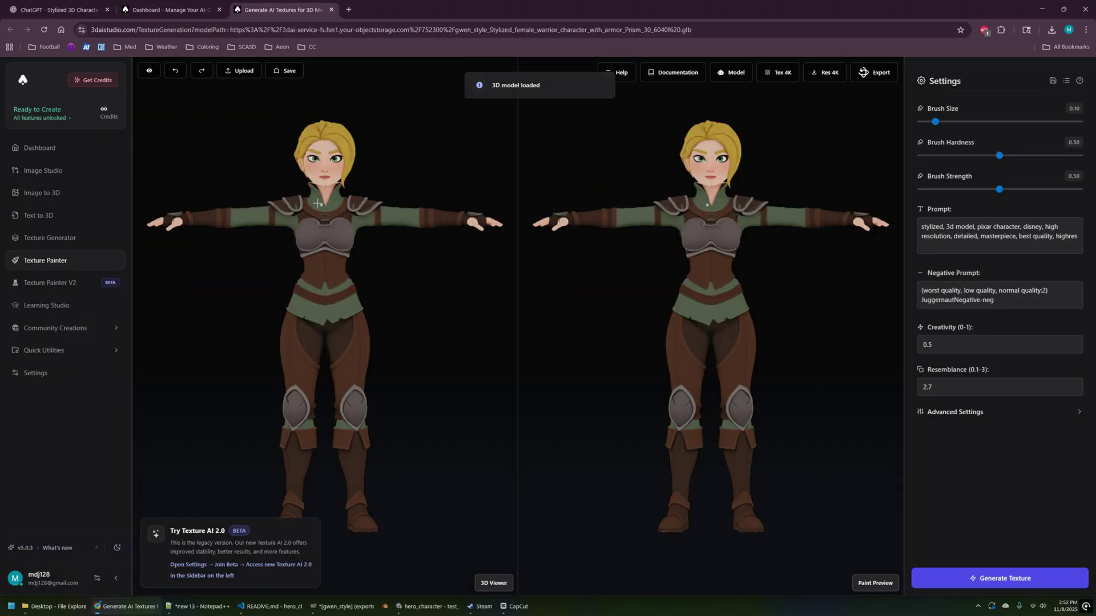
scroll(317, 203, "up", 5)
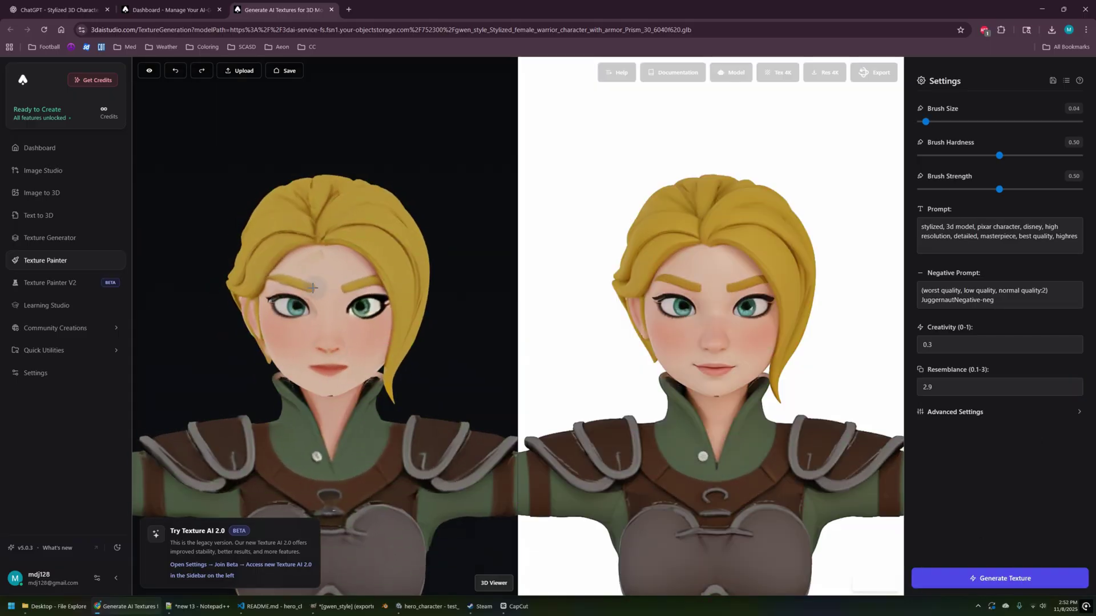
left_click_drag(314, 270, 408, 408)
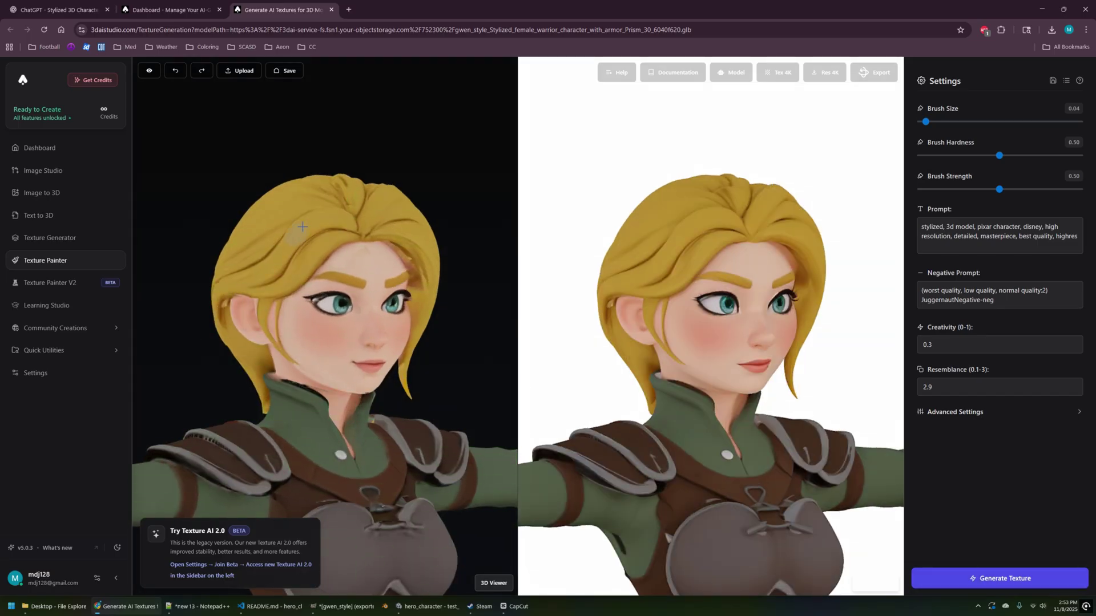
left_click_drag(436, 320, 354, 311)
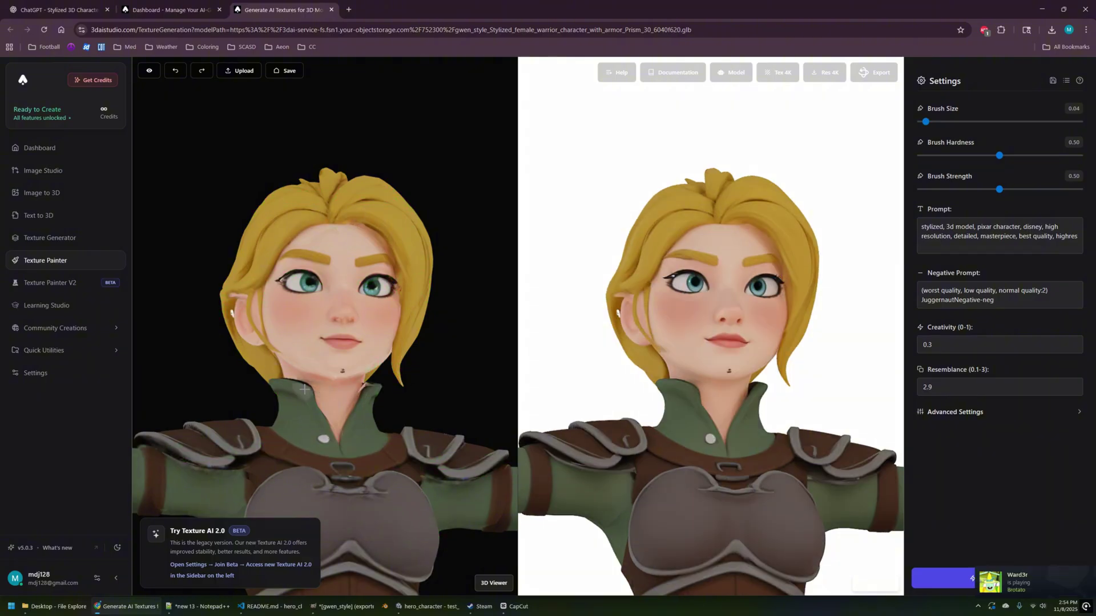
scroll(415, 325, "down", 3)
right_click_drag(399, 303, 369, 260)
left_click_drag(925, 122, 951, 121)
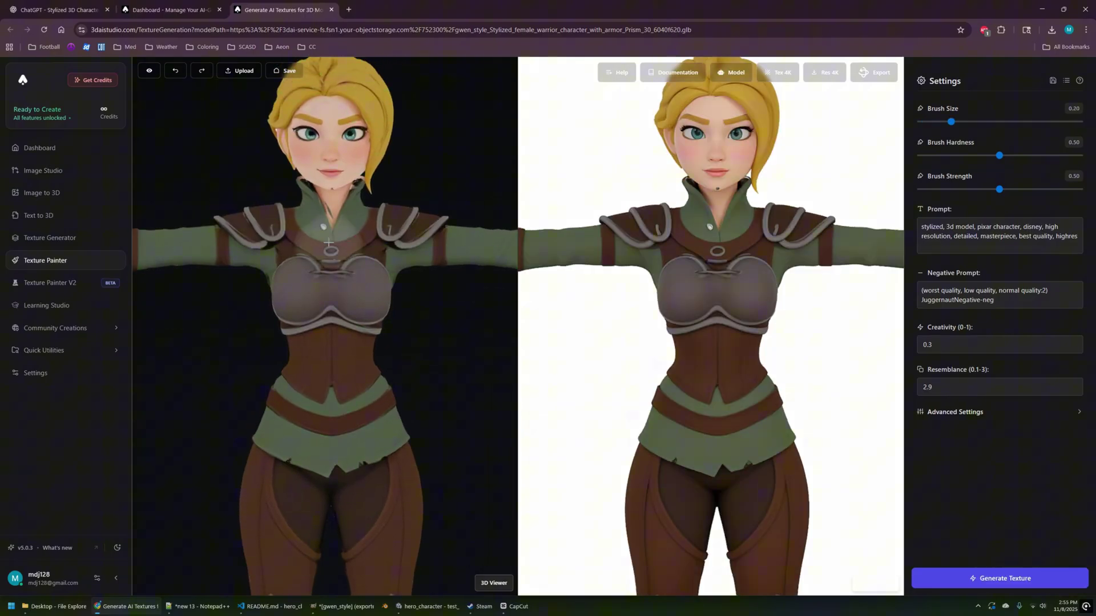
key("bracketleft")
key("bracketleft")
key("bracketleft")
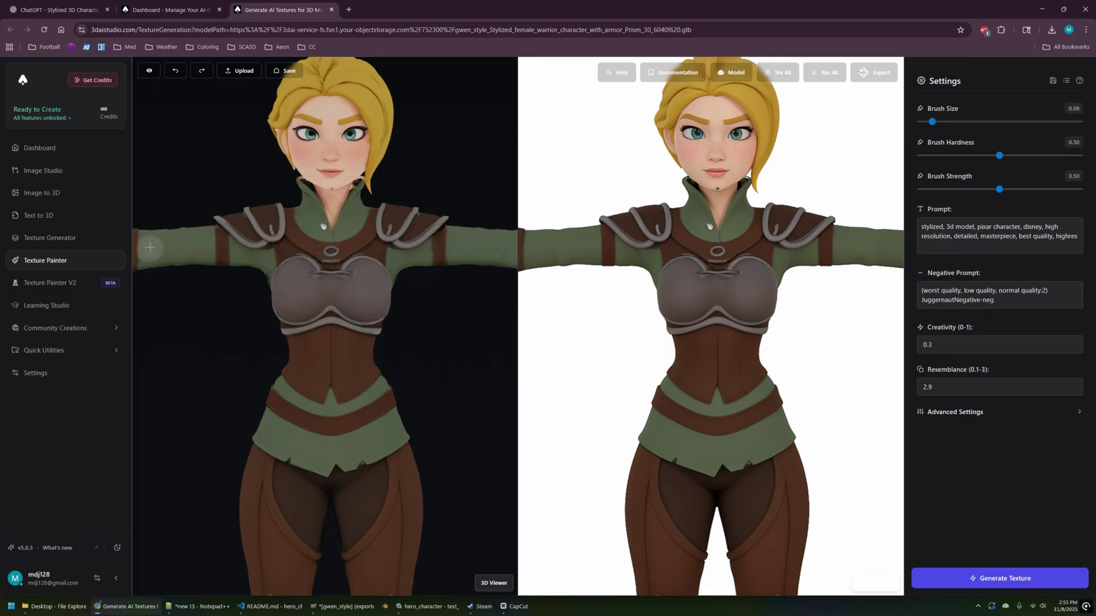
Inspect the legs and boots from several angles, then the head, with brush size 0.03
right_click_drag(285, 514, 286, 183)
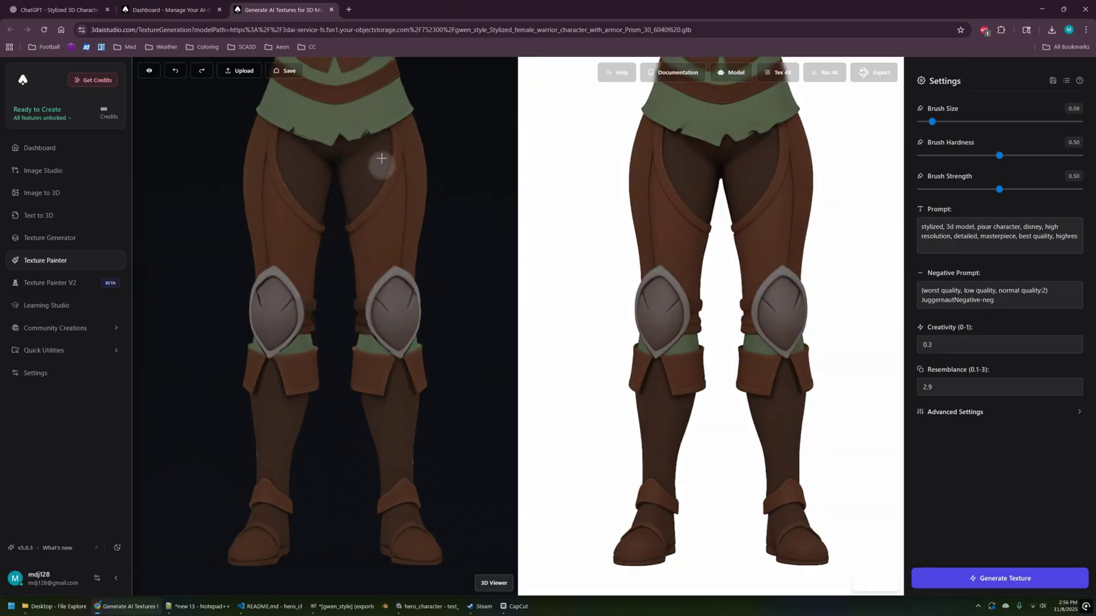
left_click_drag(319, 309, 457, 308)
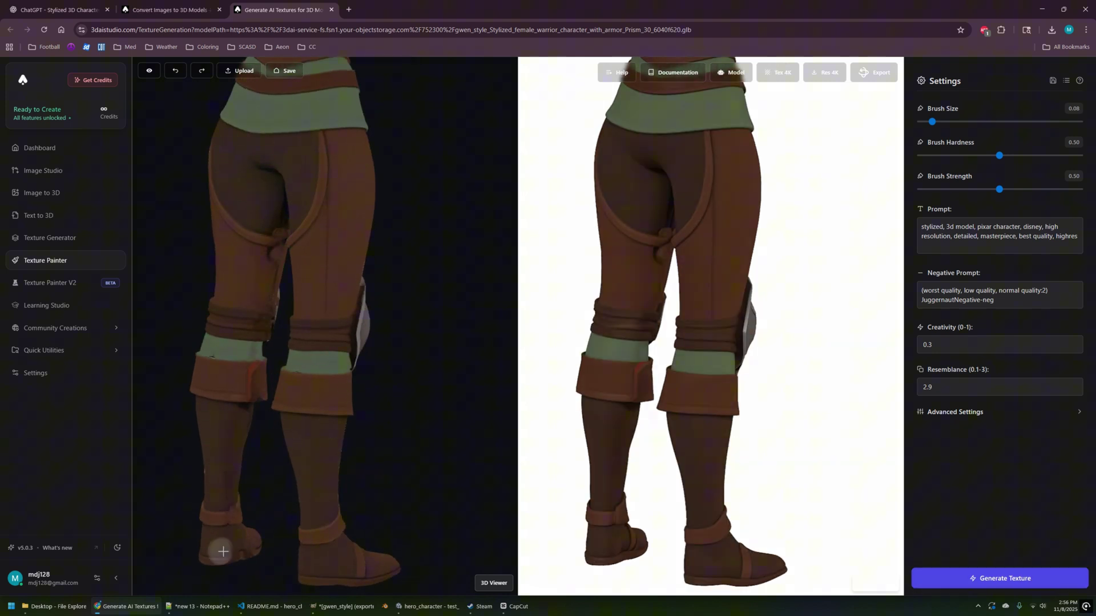
left_click_drag(354, 299, 360, 309)
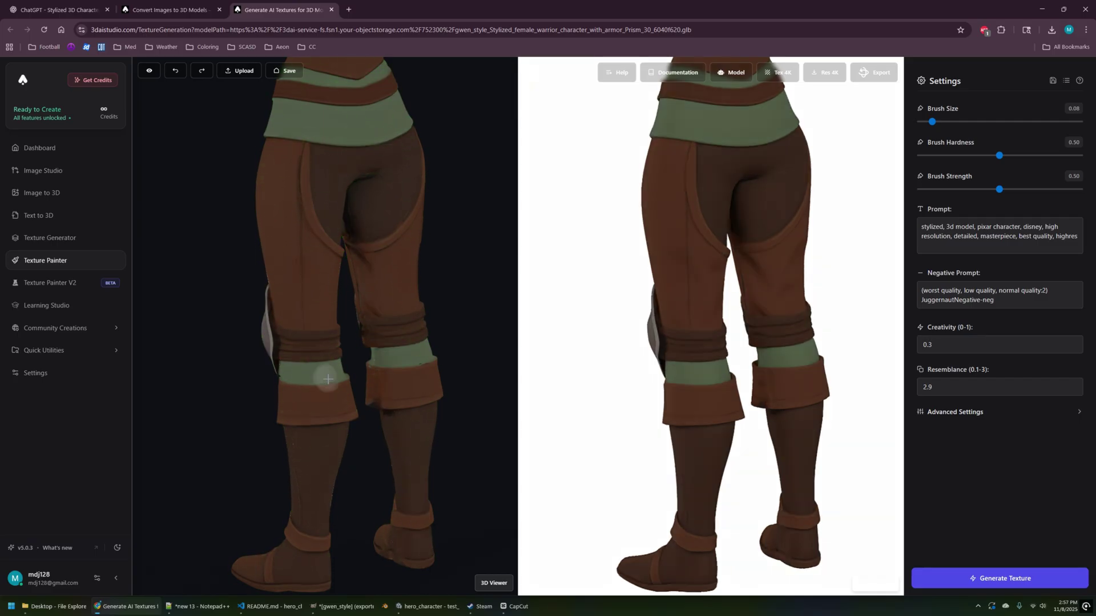
left_click_drag(320, 426, 438, 268)
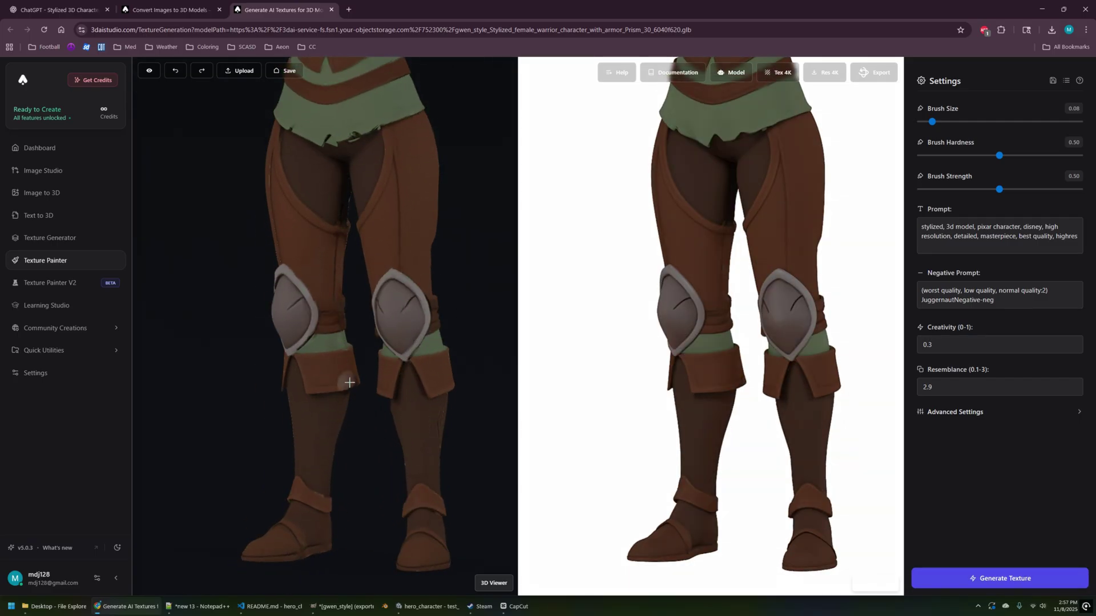
left_click_drag(431, 440, 398, 392)
key("bracketleft")
key("bracketleft")
key("bracketleft")
key("bracketleft")
key("bracketleft")
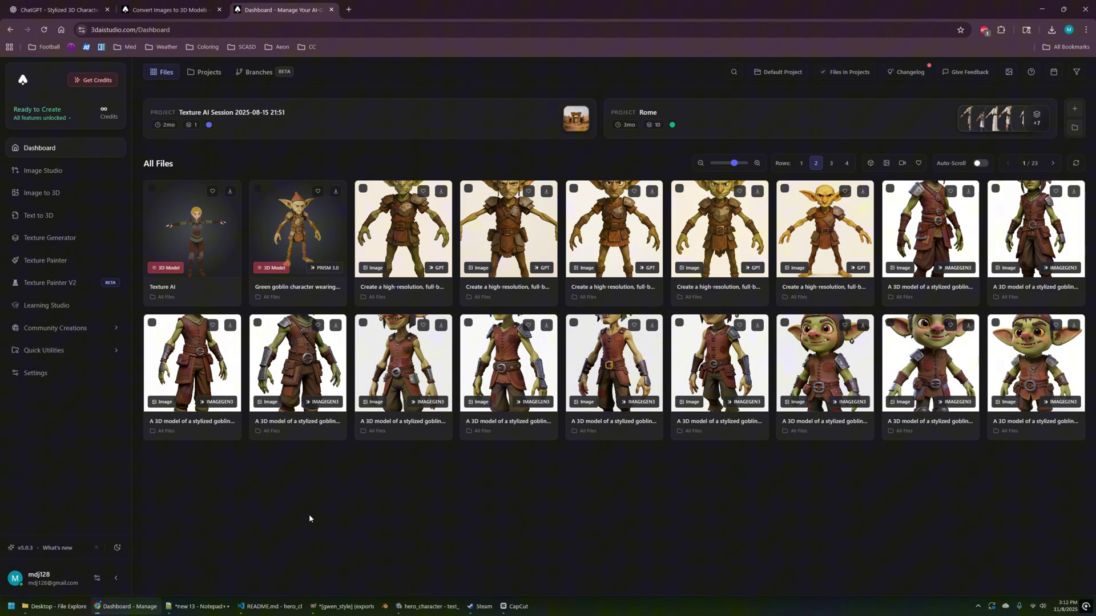
Open the Texture AI model file, then launch Rigging & Animation from Quick Utilities
mouse_move(325, 261)
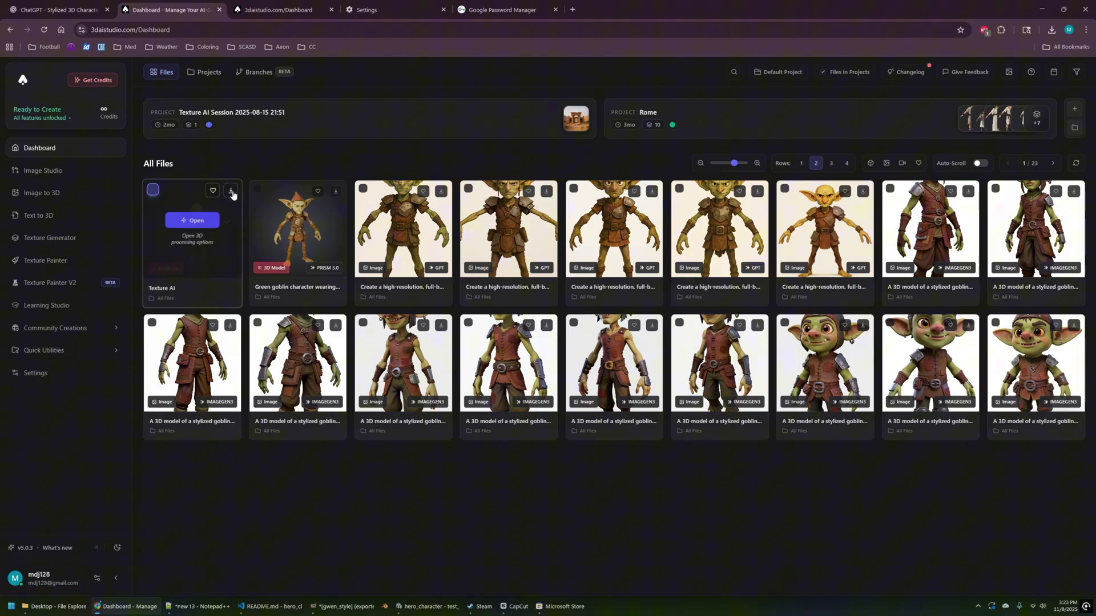
left_click(234, 193)
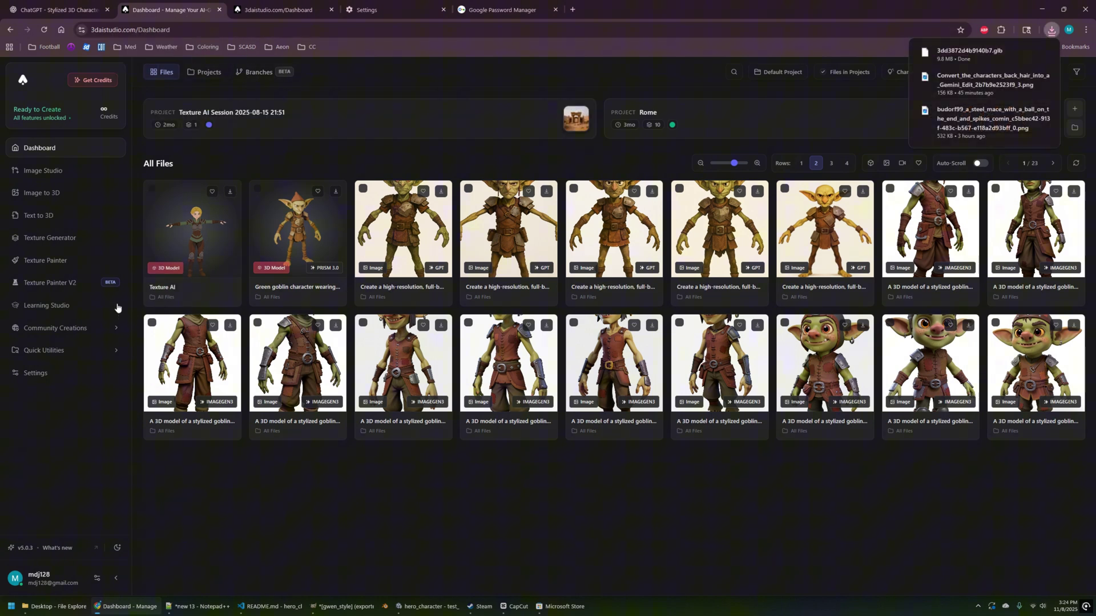
left_click(112, 350)
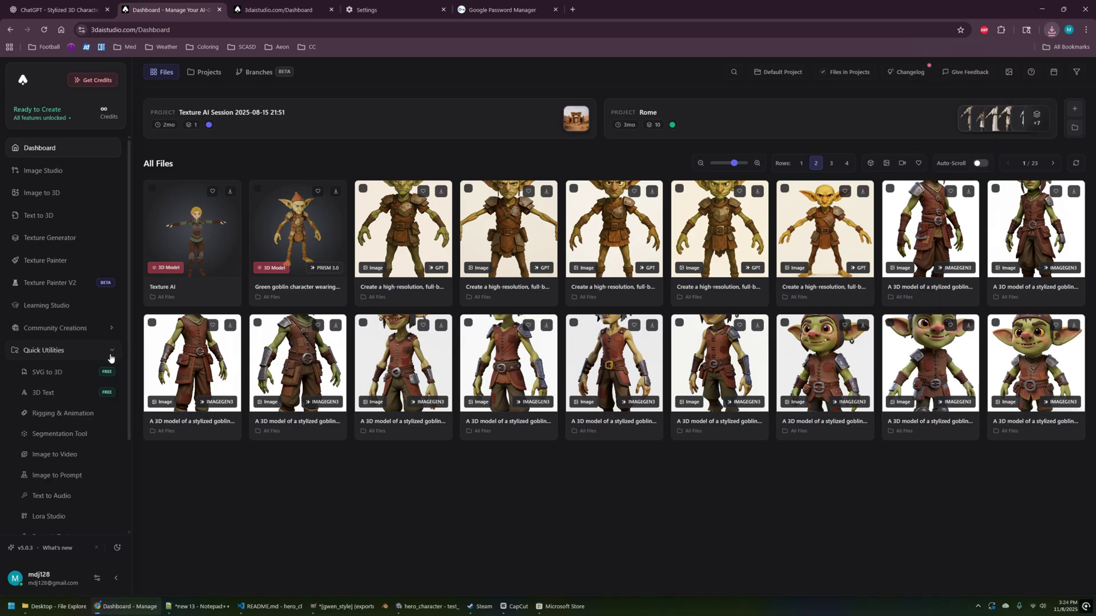
left_click(83, 413)
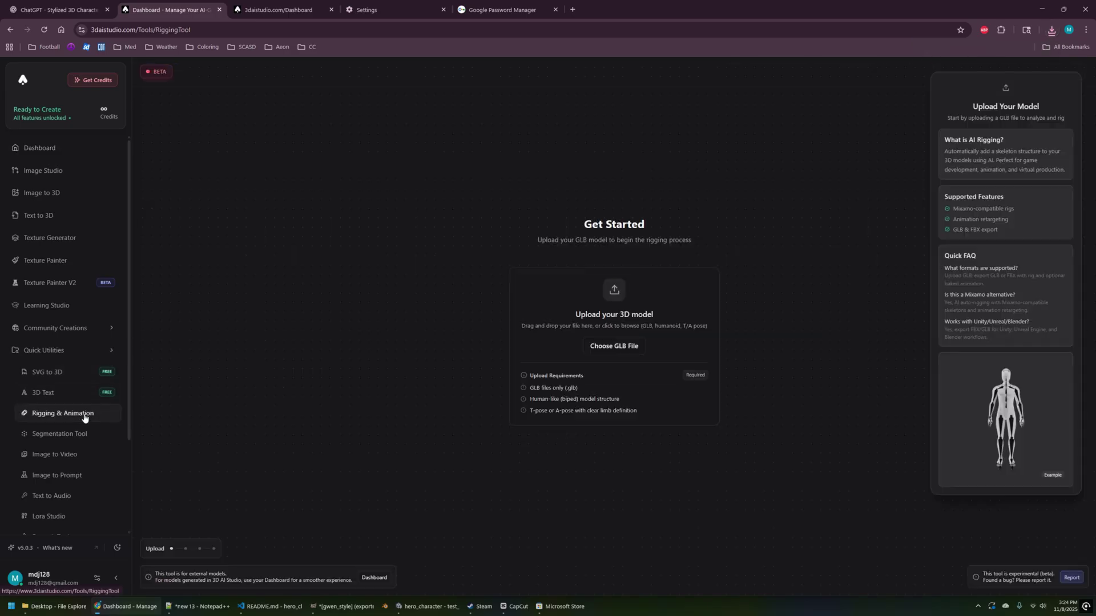
Upload the hero .glb, orbit and zoom out to frame it, and run the free analysis
left_click(602, 356)
double_click(100, 93)
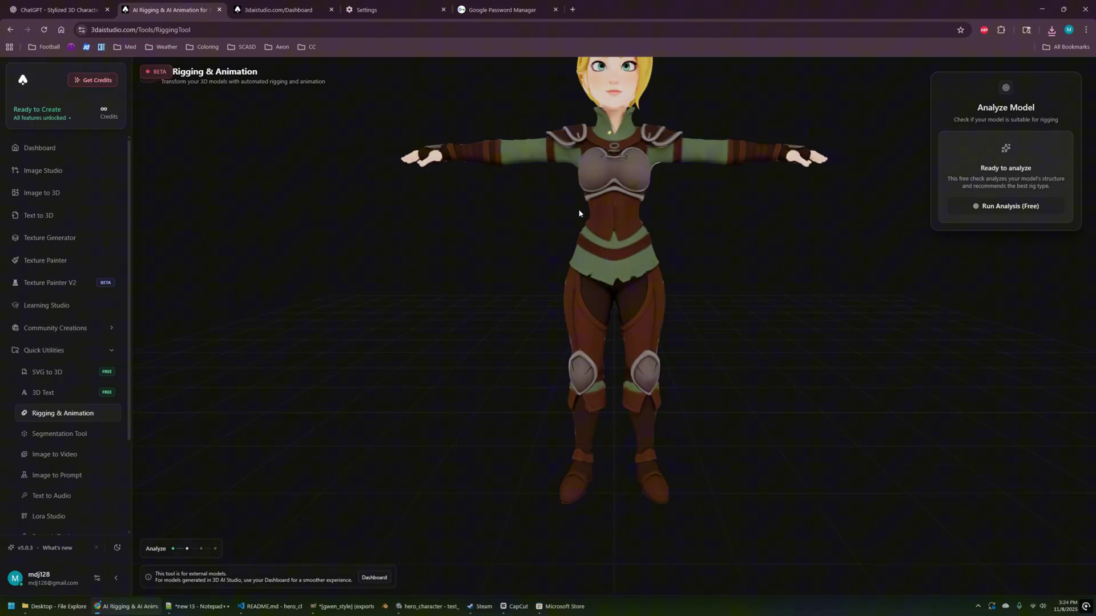
left_click_drag(603, 203, 536, 376)
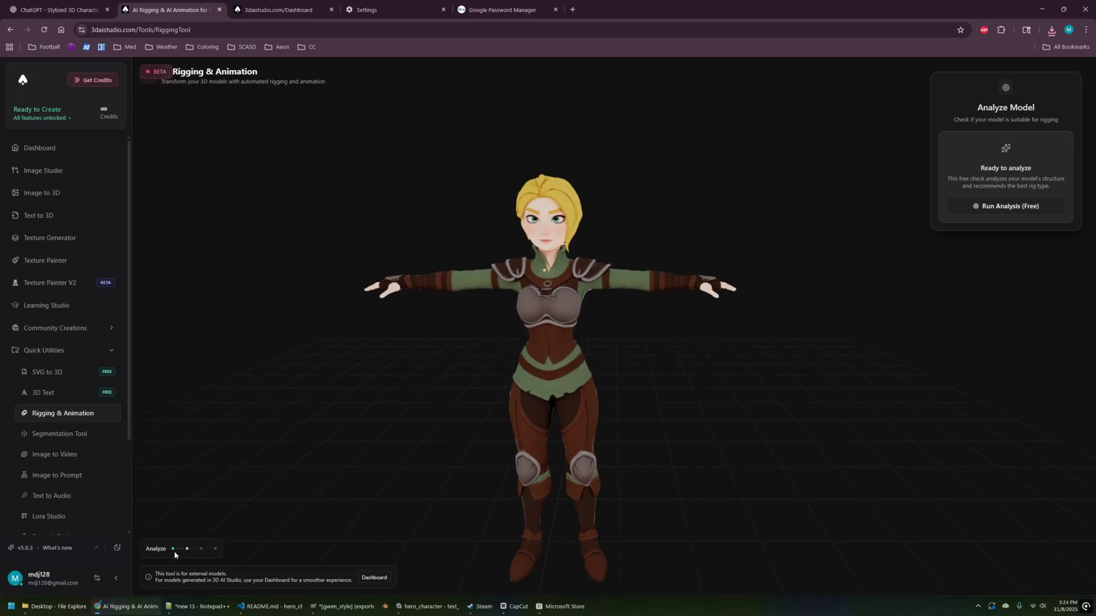
left_click(1005, 209)
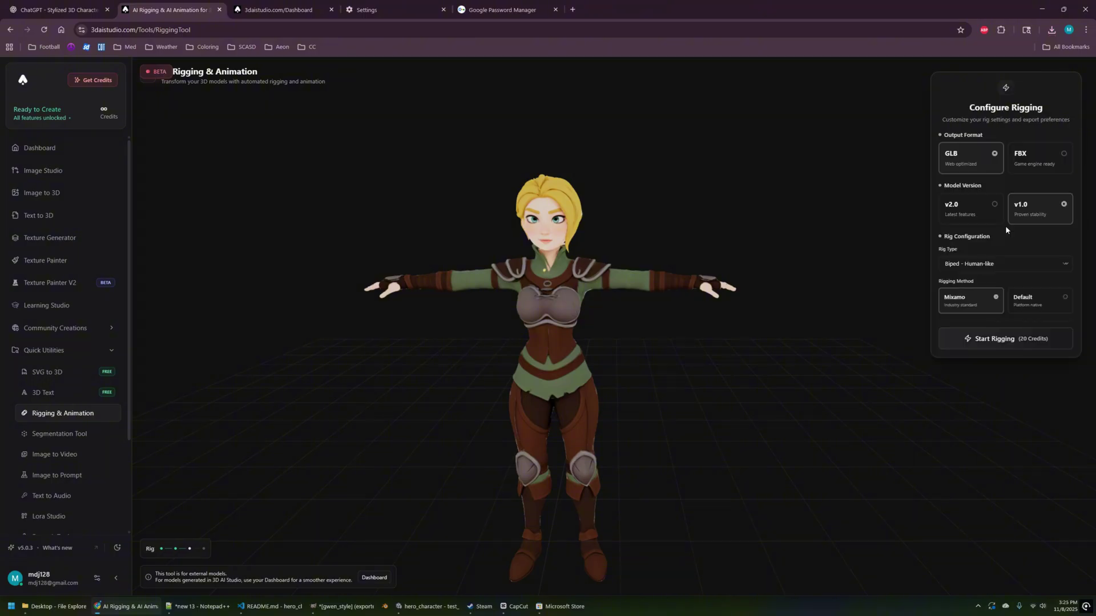
Rig the hero with FBX output, apply the Idle animation, and download the rigged model
left_click(1064, 155)
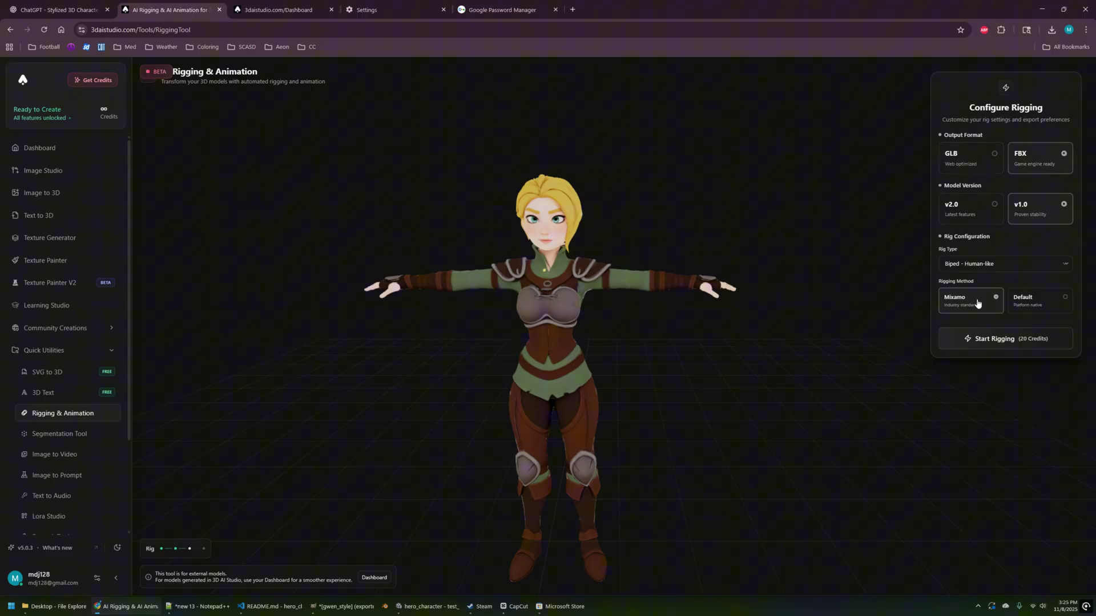
left_click(996, 339)
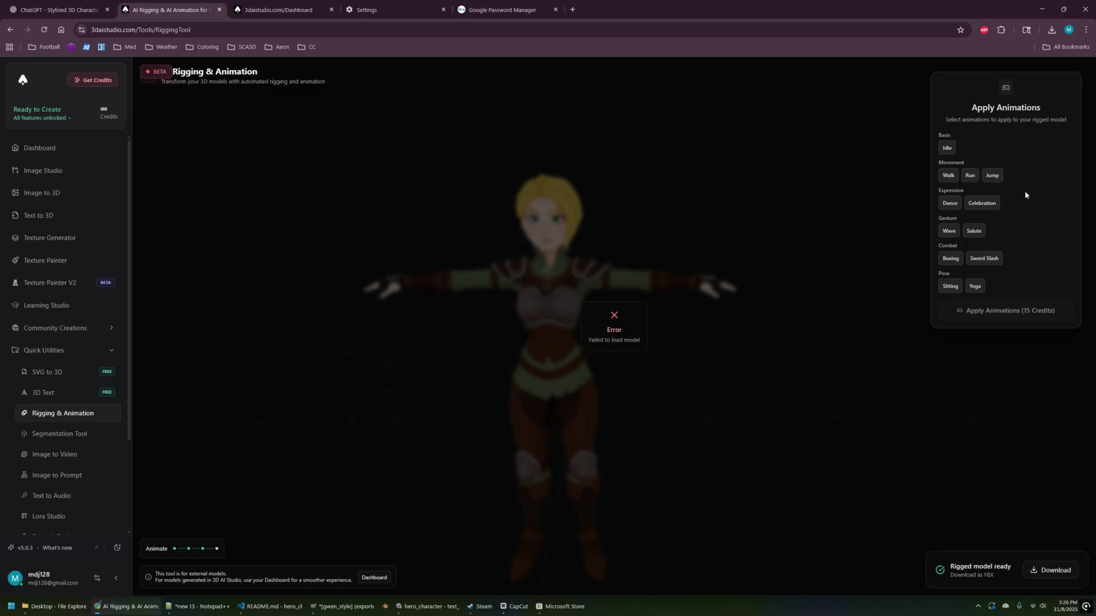
left_click(947, 149)
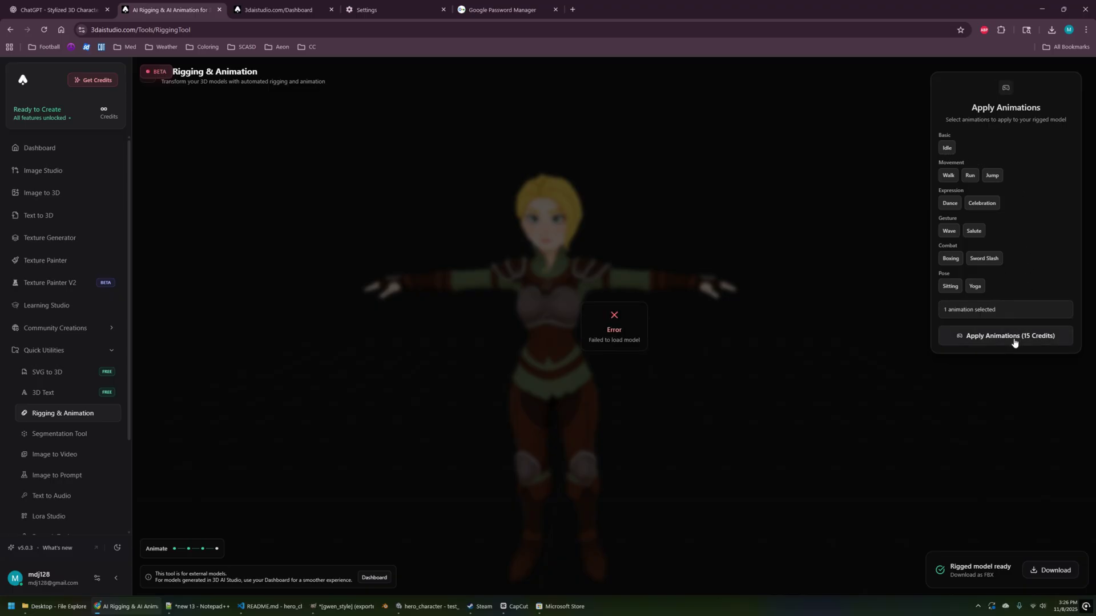
left_click(1053, 573)
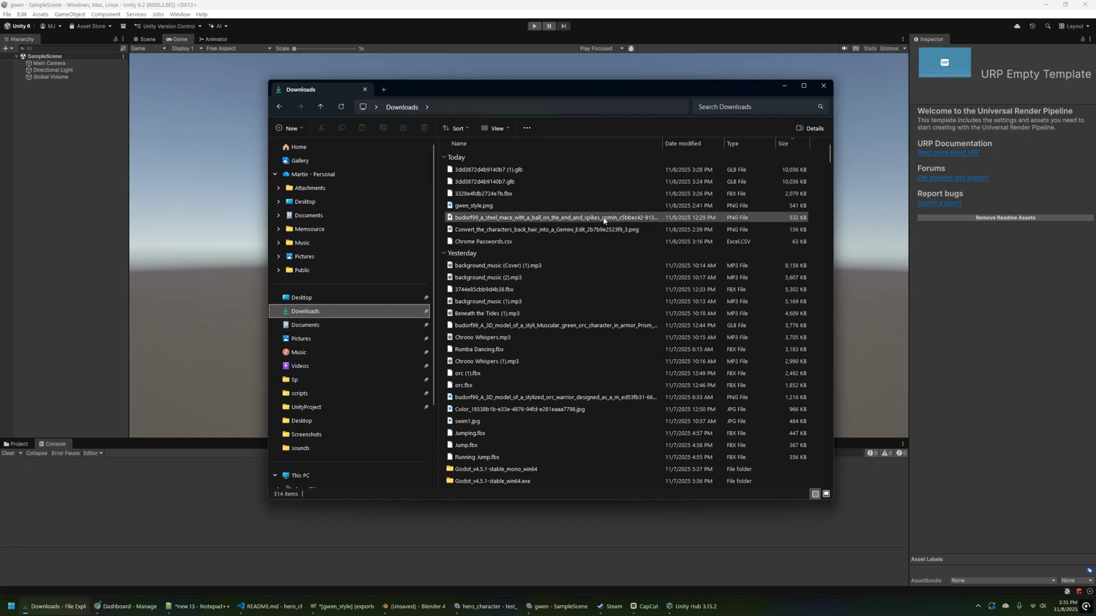
Create a Player folder under Unity's Assets and open it
left_click(563, 194)
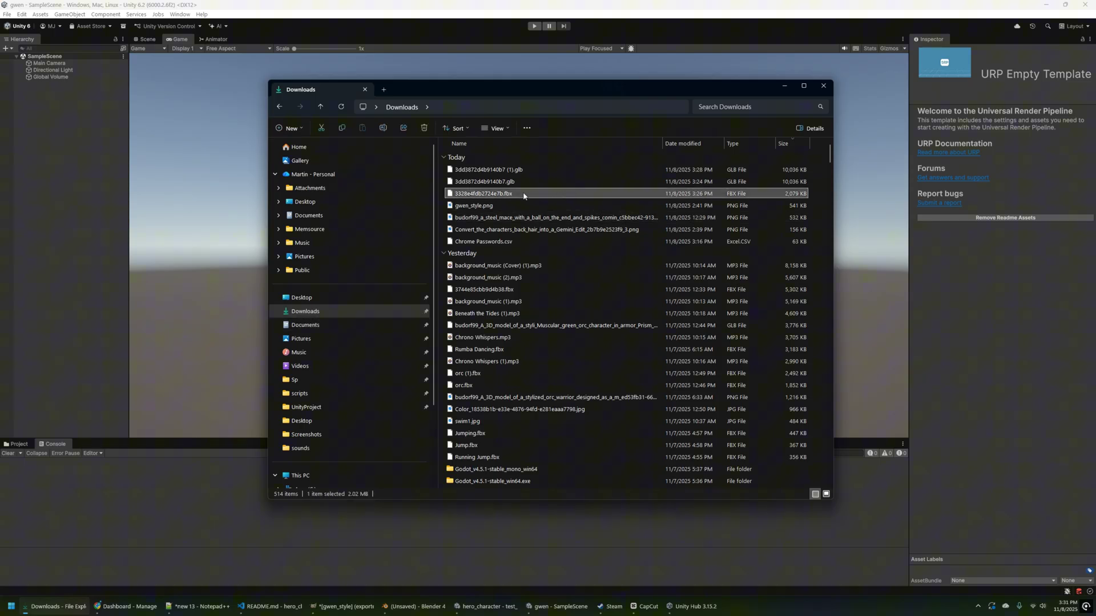
left_click(18, 444)
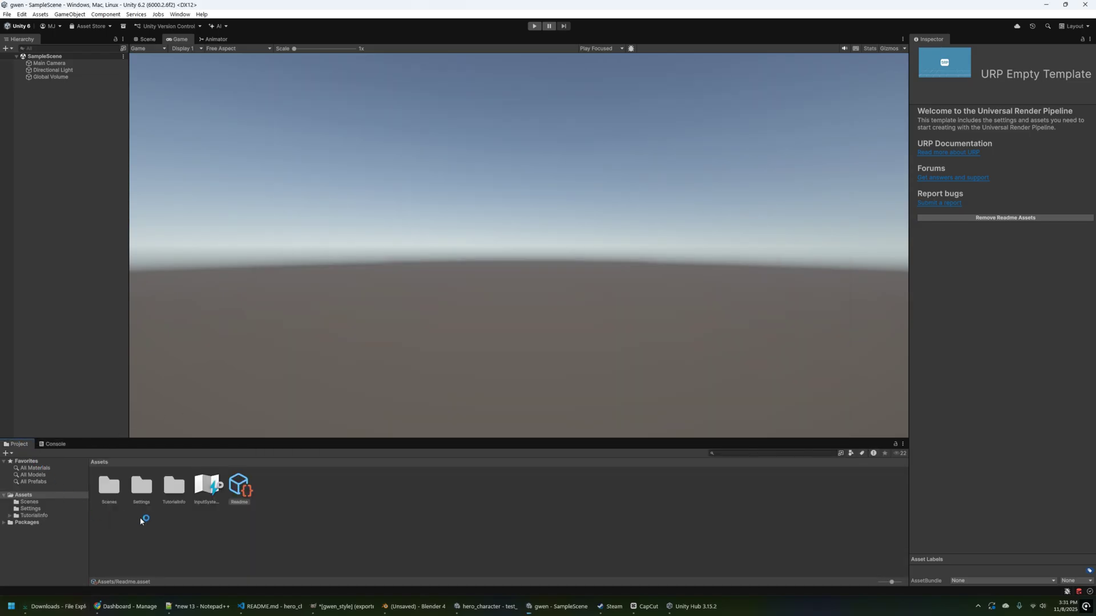
right_click(329, 496)
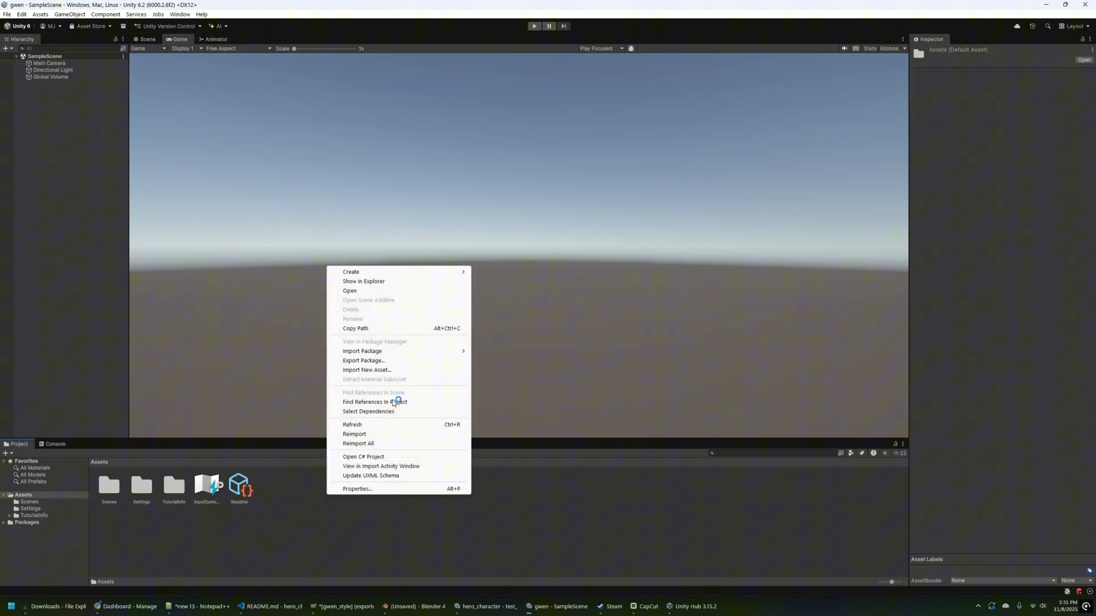
mouse_move(434, 272)
left_click(492, 273)
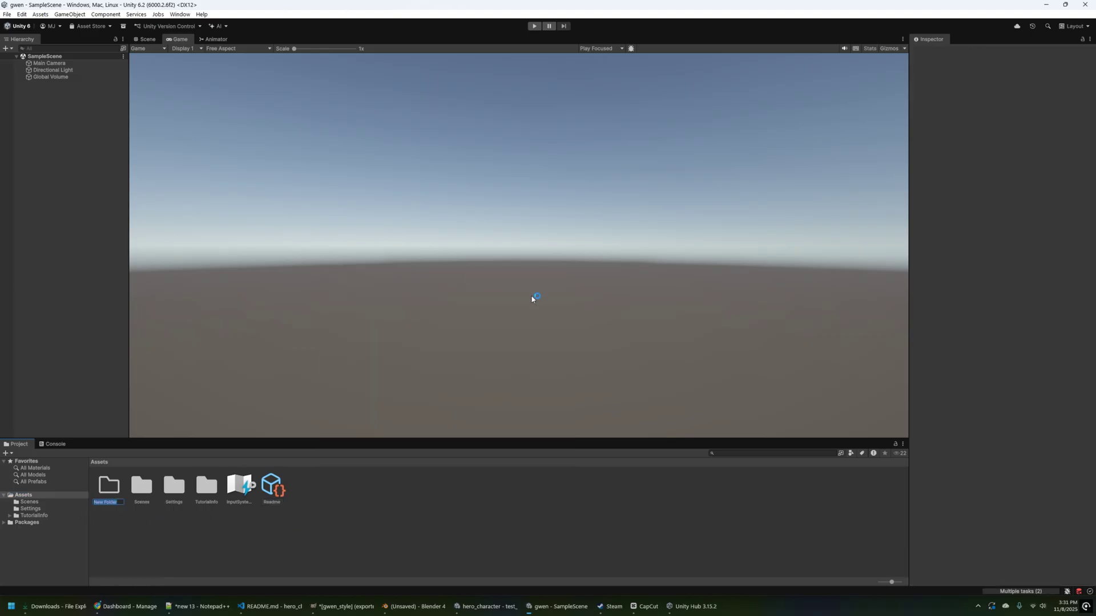
type("Pa")
key("Return")
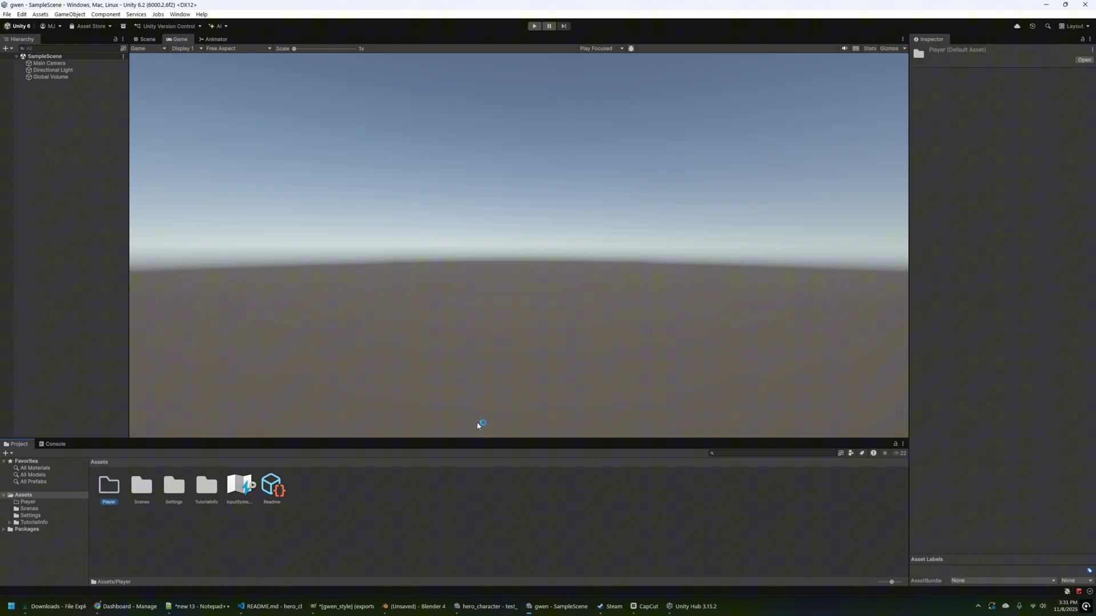
double_click(109, 489)
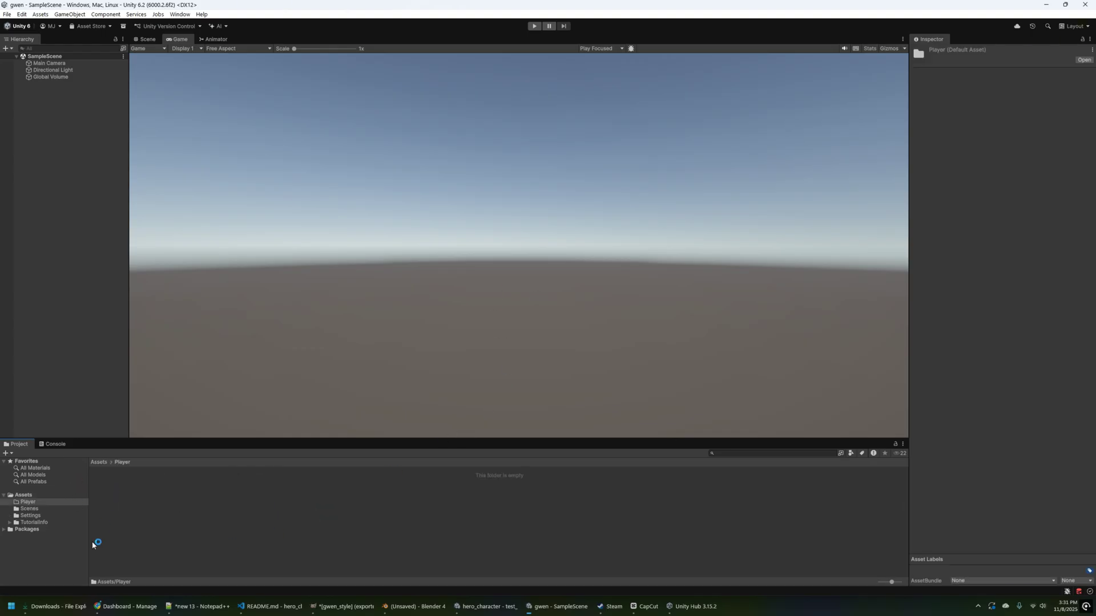
Rename the downloaded FBX to gwen.fbx and import it and the hero GLB into Player
left_click(79, 604)
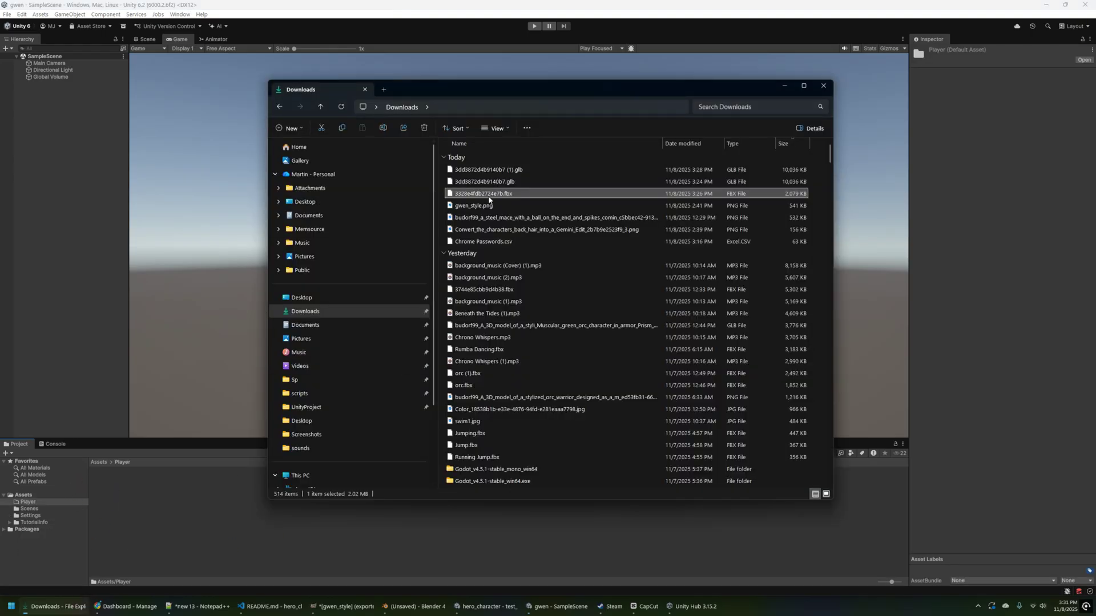
left_click(519, 194)
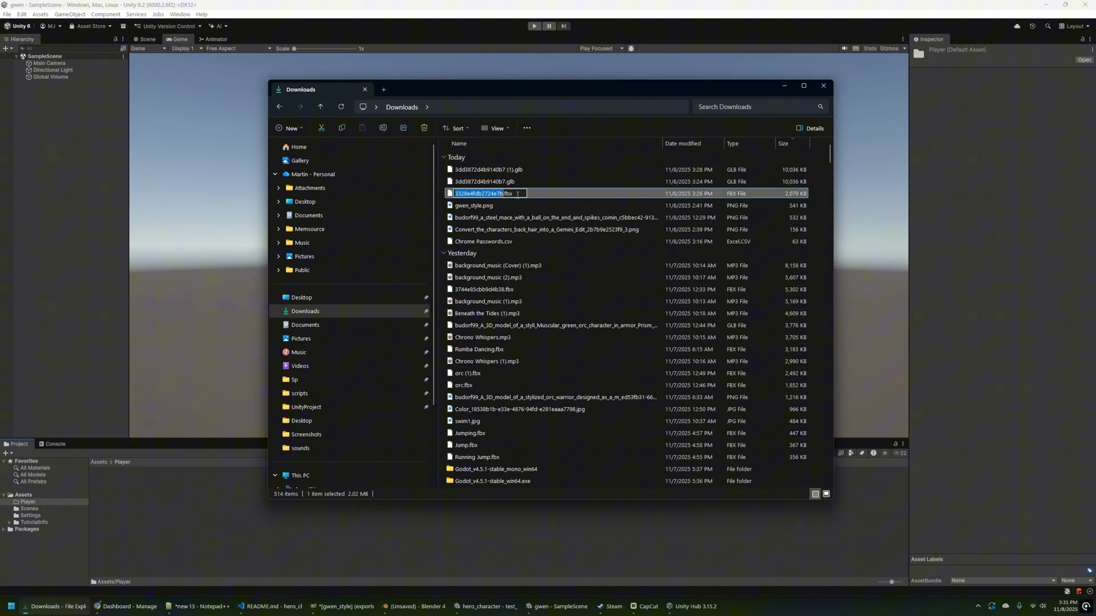
type("gwen")
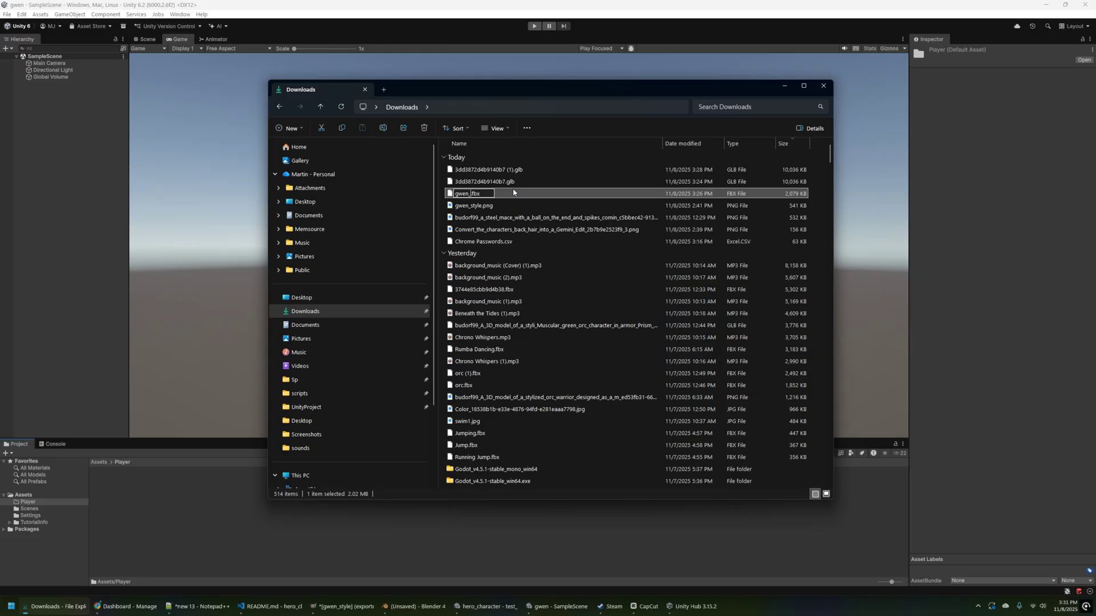
key("Return")
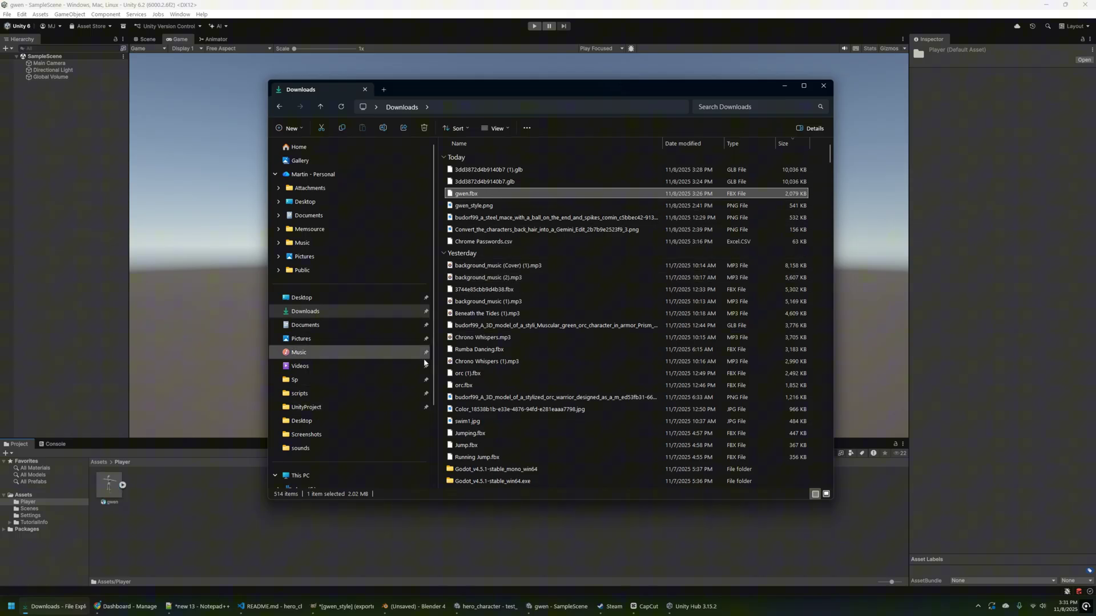
left_click(531, 183)
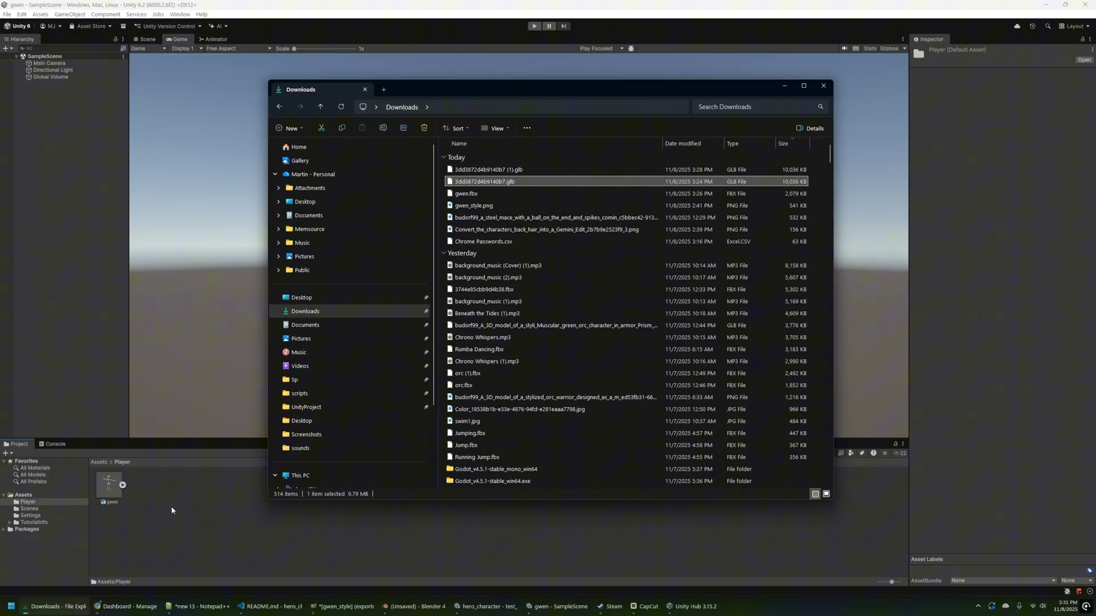
left_click_drag(169, 509, 201, 512)
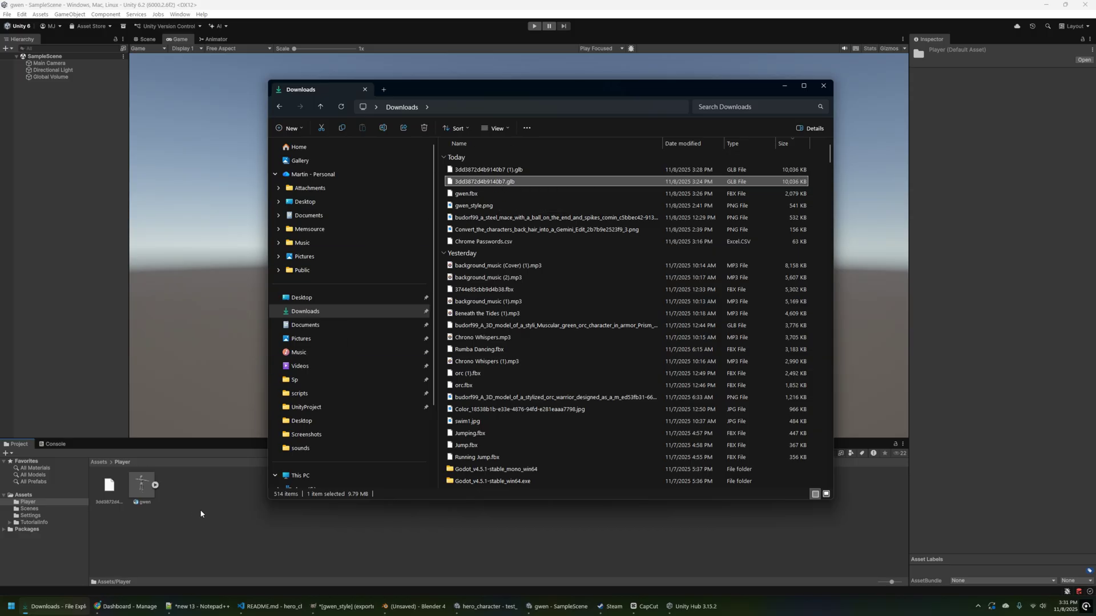
left_click(823, 86)
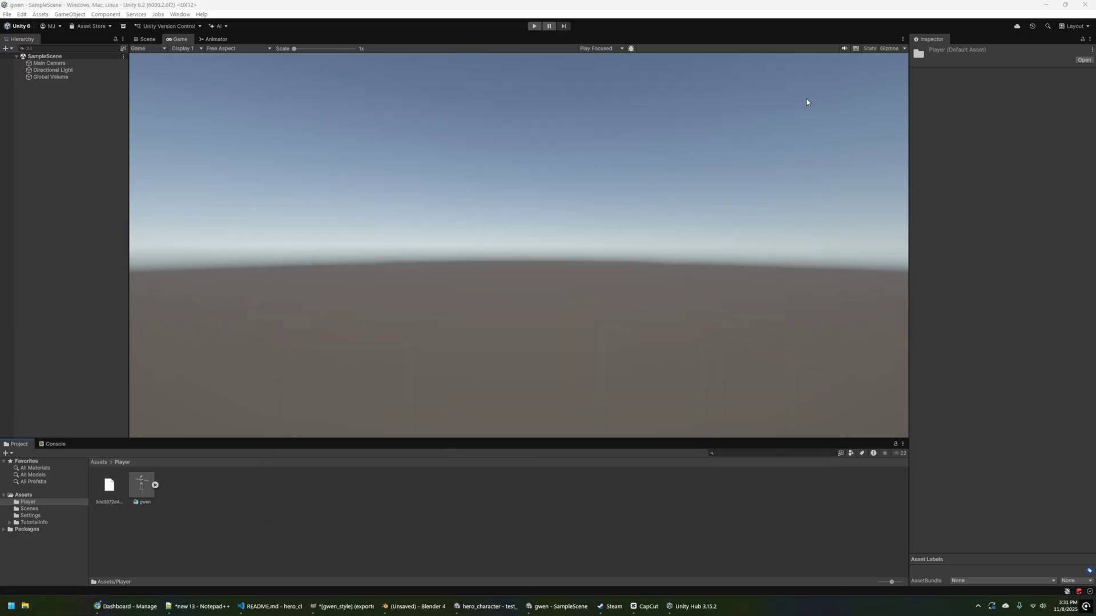
Install com.unity.cloud.gltfast by name through the Package Manager
left_click(180, 14)
mouse_move(265, 145)
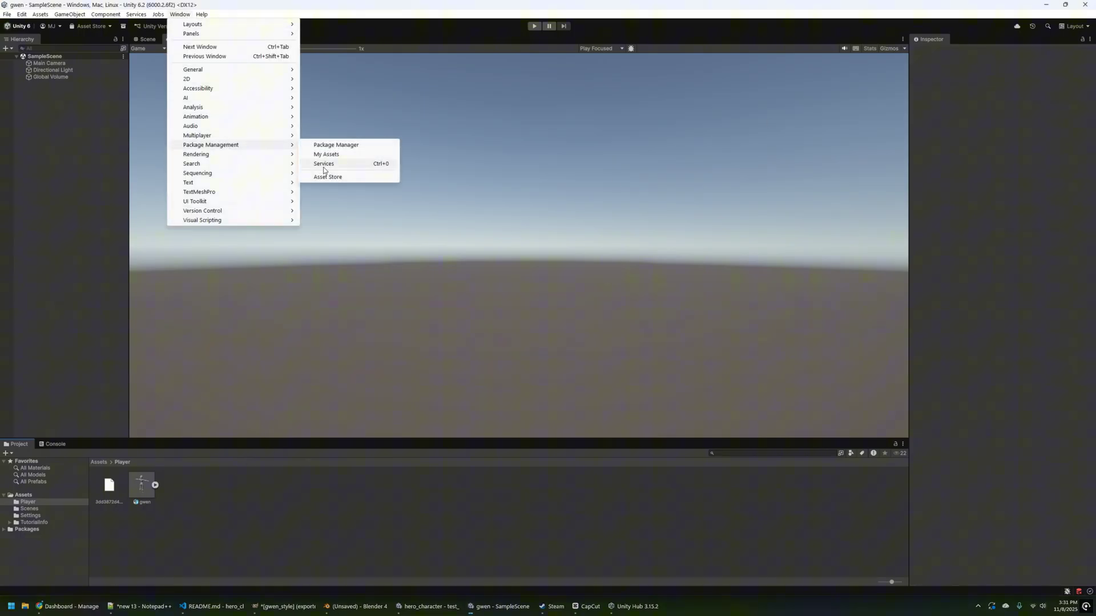
left_click(368, 147)
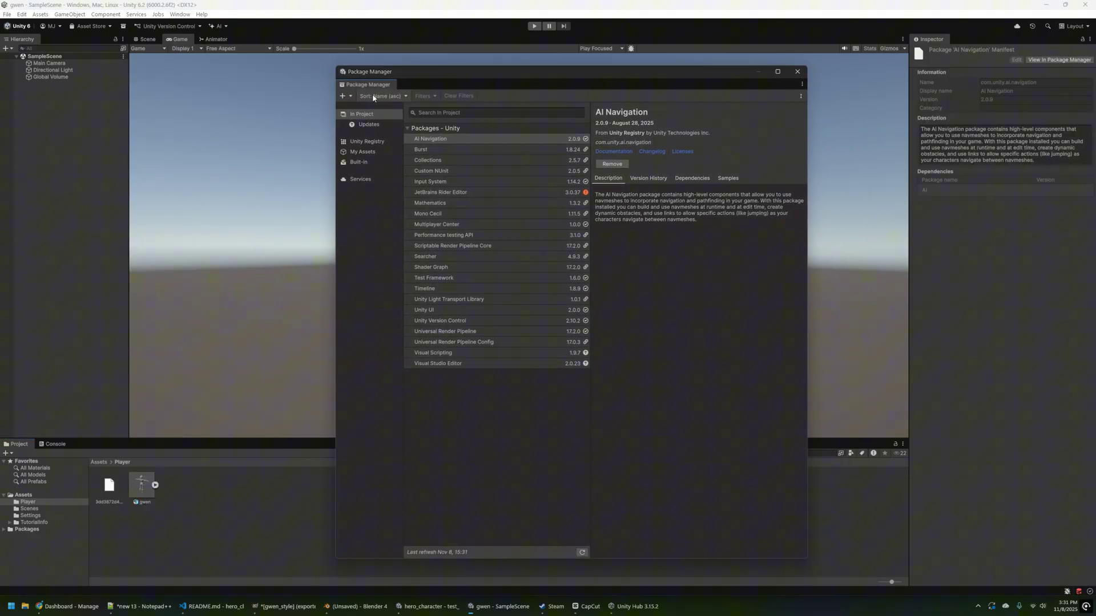
left_click(344, 98)
left_click(371, 137)
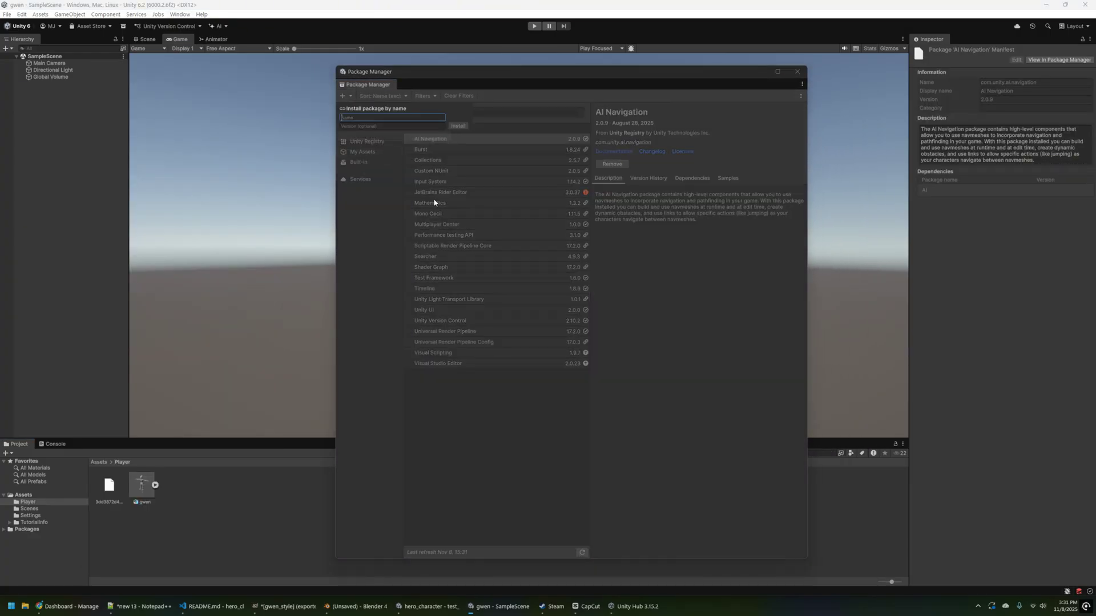
type("com.unity.cloud.gltfast")
key("Return")
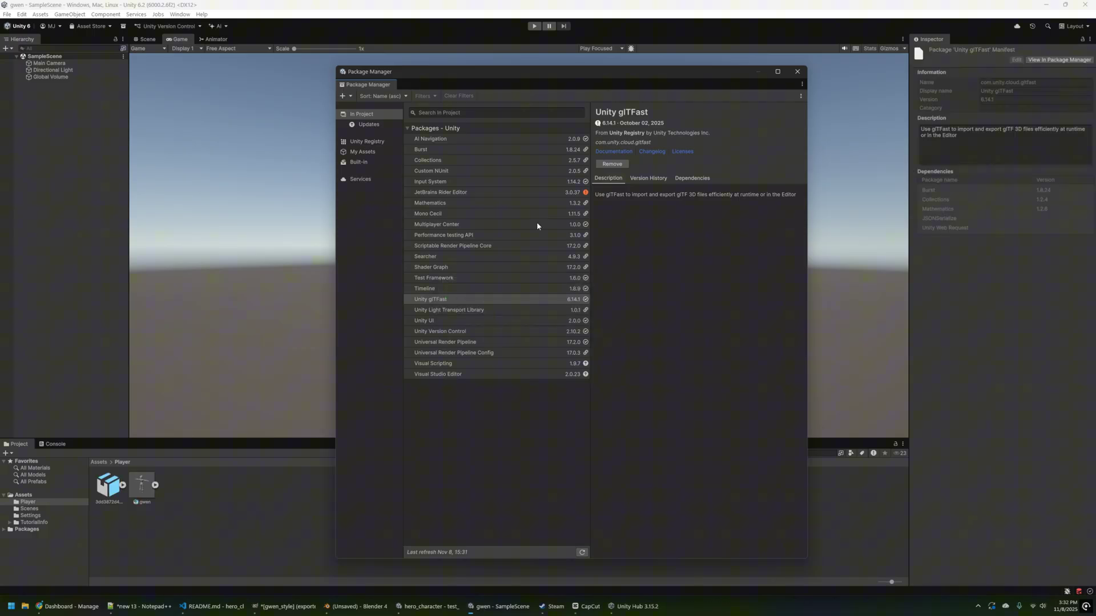
Close the Package Manager and duplicate the GLB model's material as a standalone asset
left_click(798, 72)
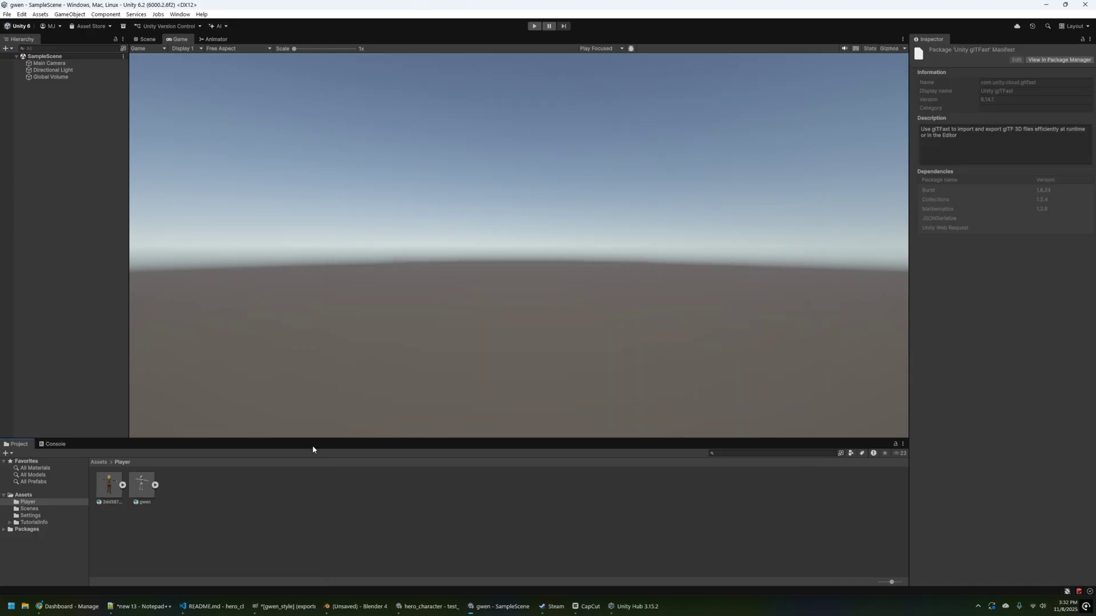
left_click(106, 488)
left_click(122, 485)
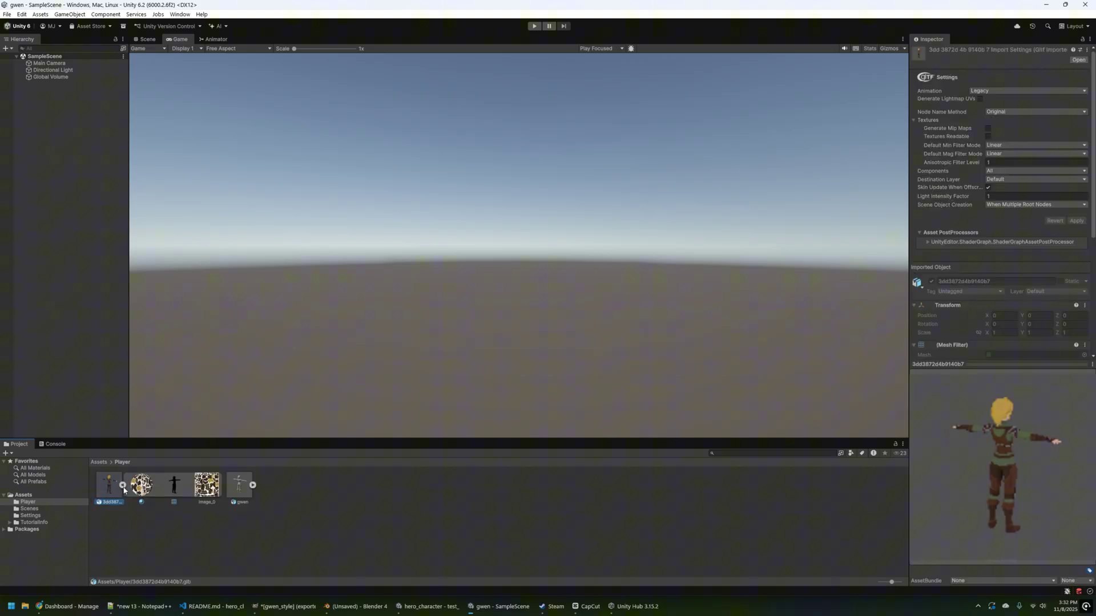
left_click(141, 493)
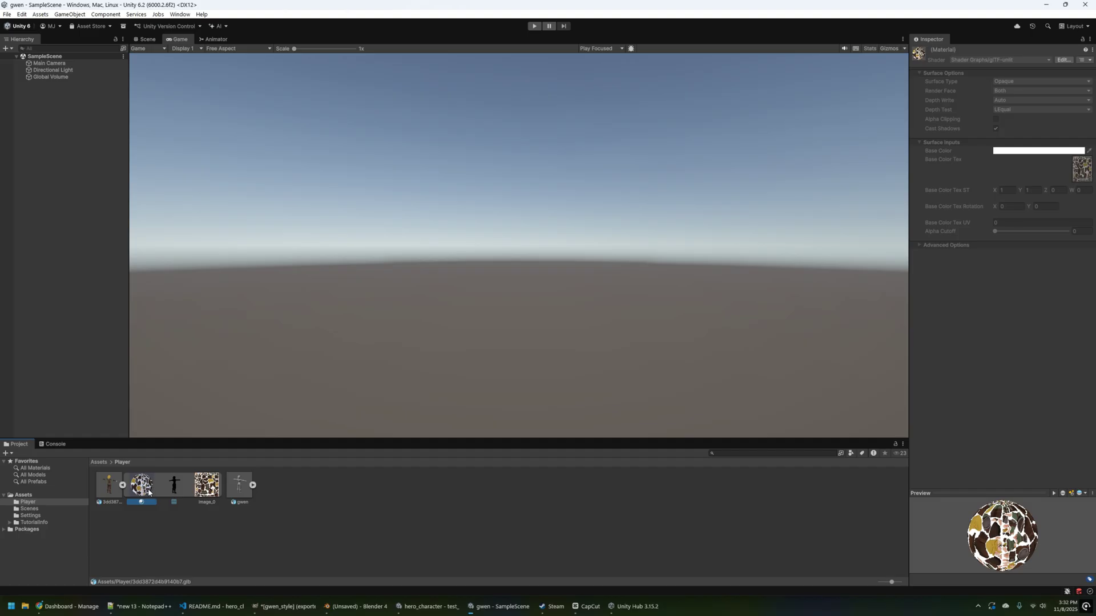
key("ctrl+d")
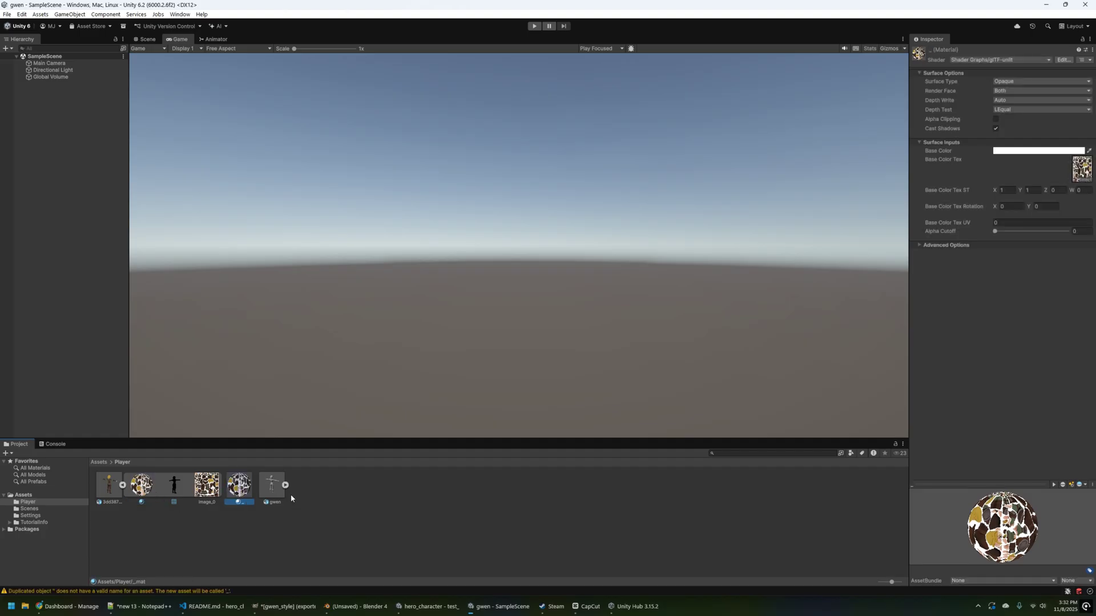
Remap gwen.fbx's Material_0 to the duplicated hero material and apply it
left_click(279, 488)
left_click(285, 485)
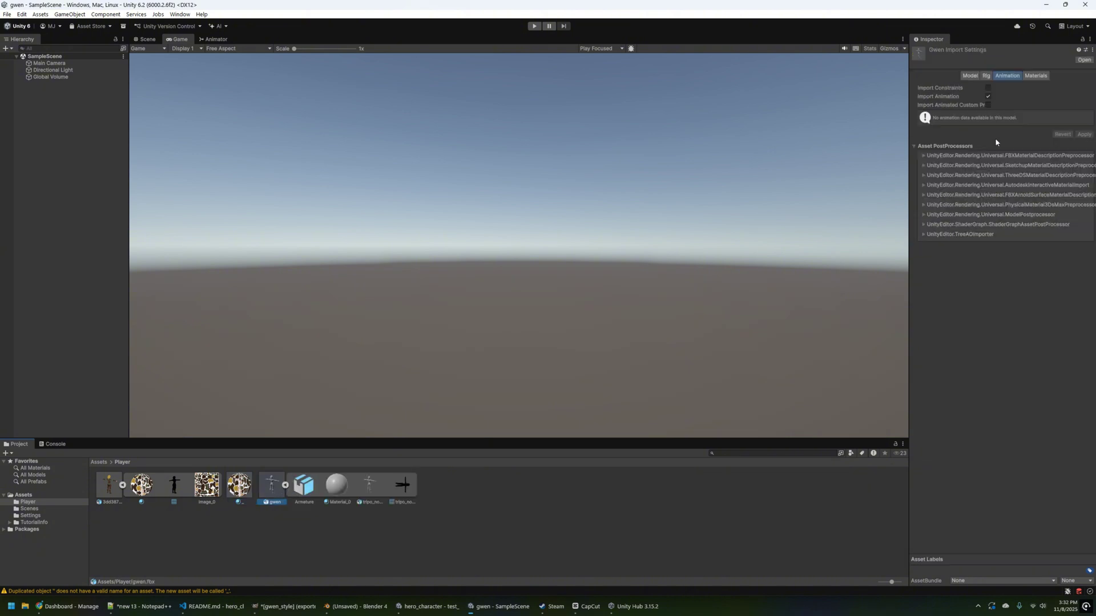
left_click(1037, 76)
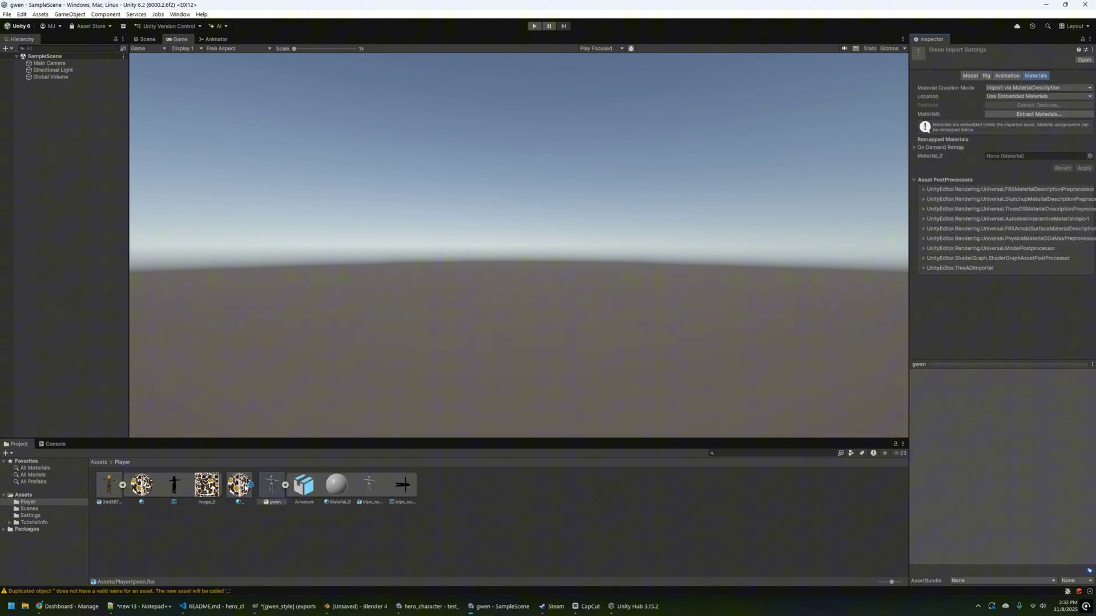
left_click_drag(239, 485, 1005, 157)
left_click(1084, 168)
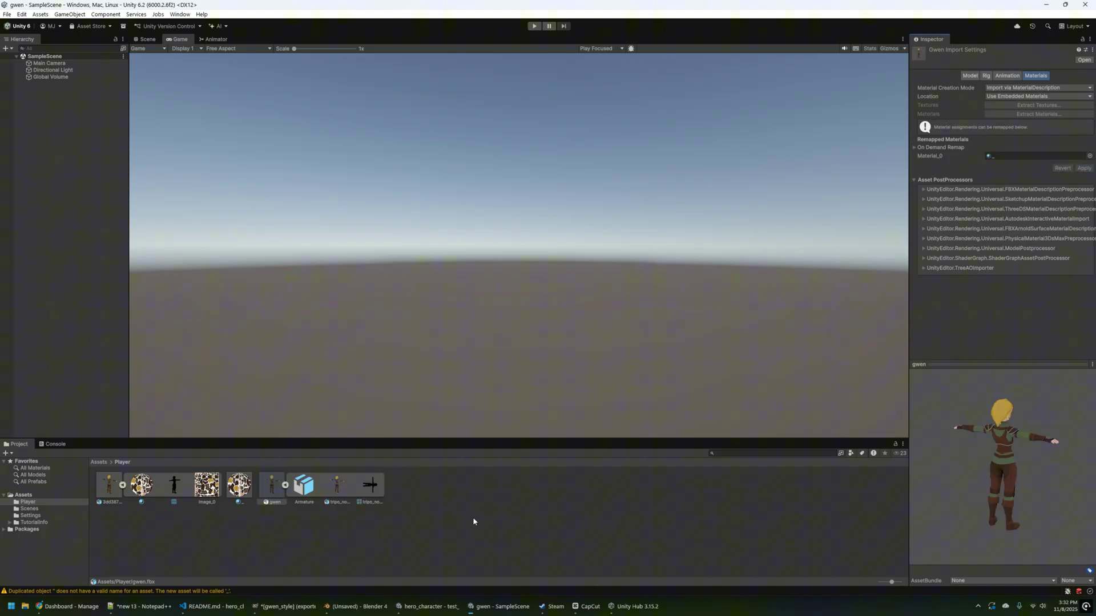
left_click(274, 492)
Add a Terrain to the scene via 3D Object > Terrain
left_click(6, 48)
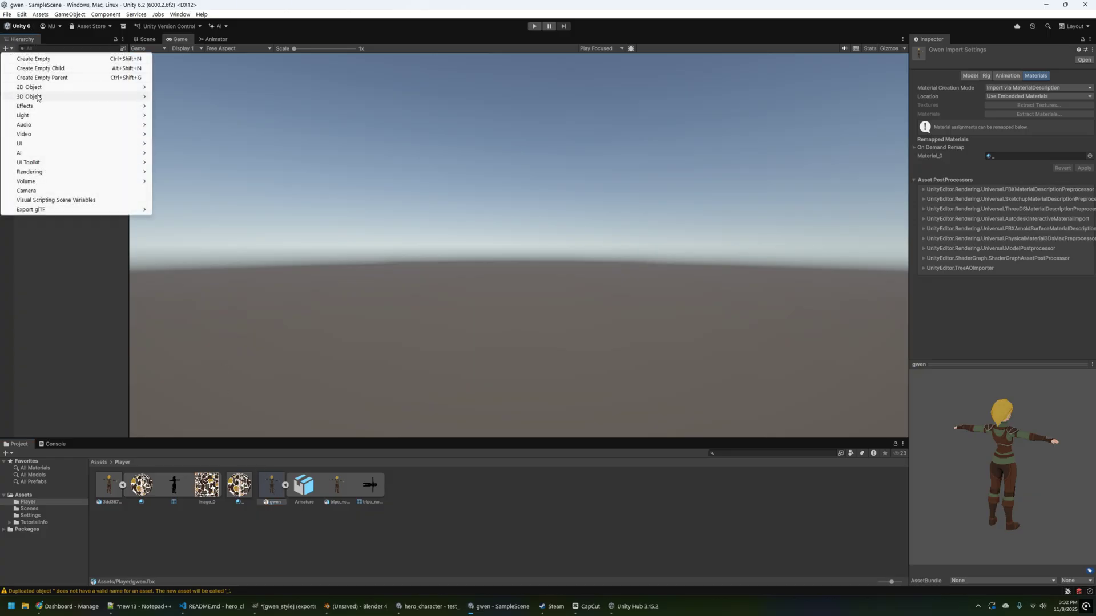
mouse_move(38, 97)
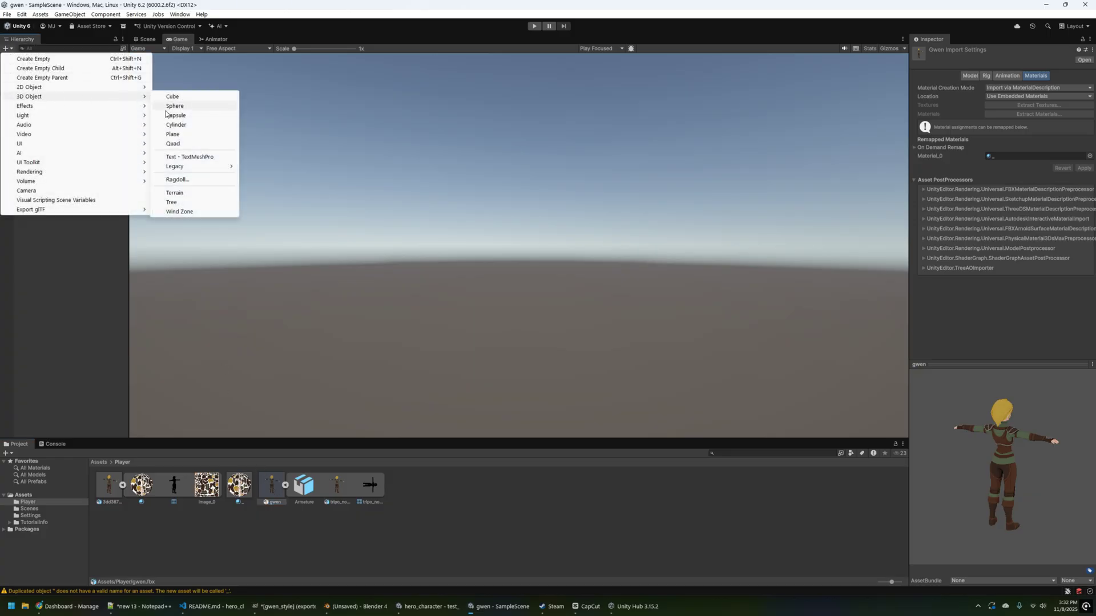
left_click(191, 193)
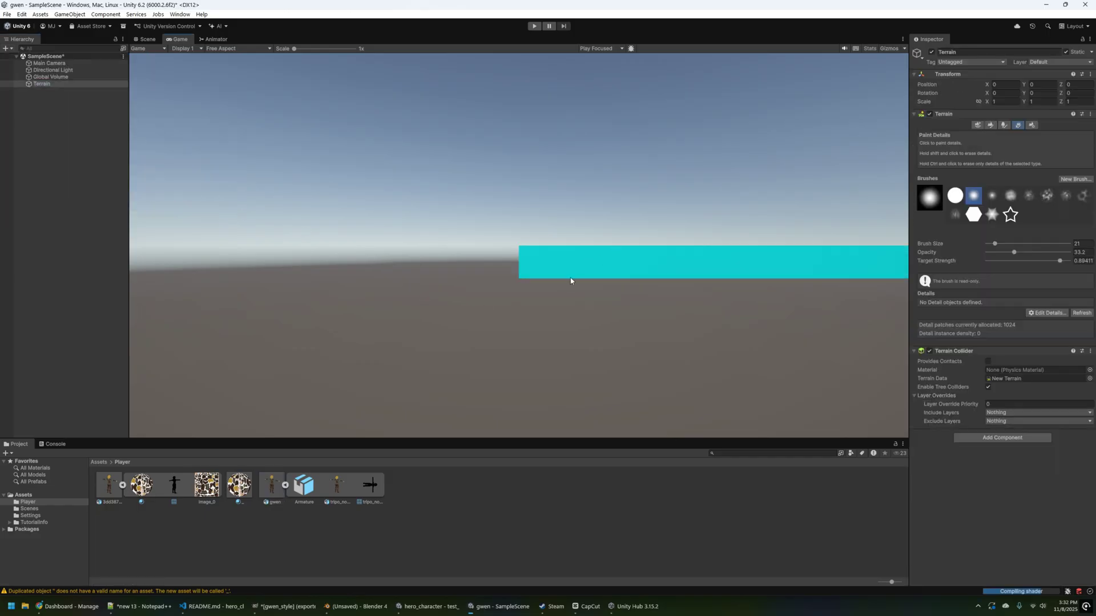
In the Scene view, place the gwen prefab on the terrain and frame her from the front
left_click(147, 39)
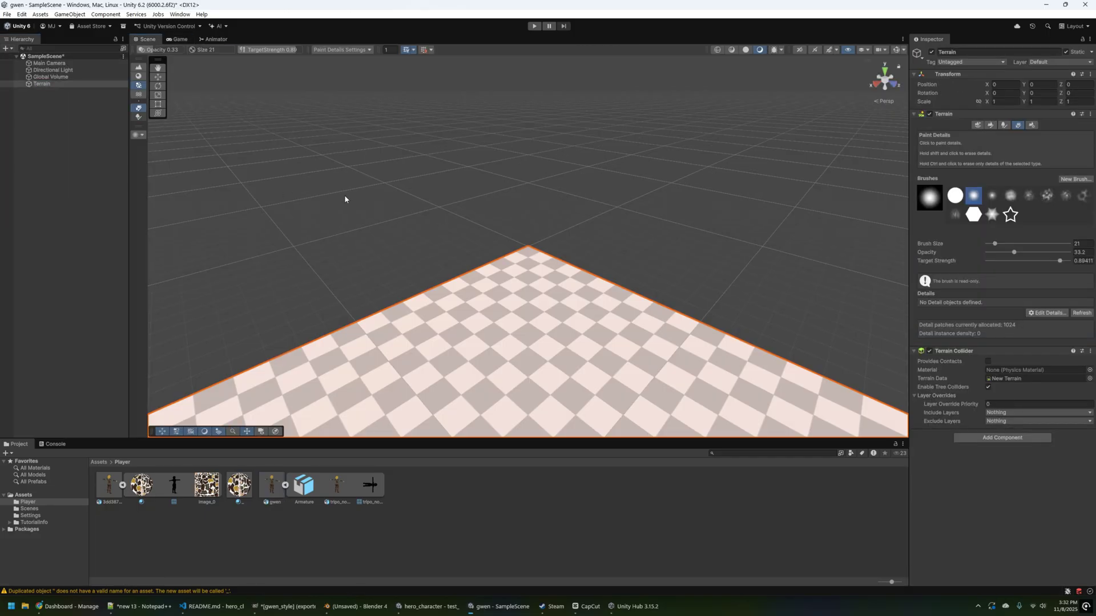
mouse_move(375, 200)
right_mouse_down()
mouse_move(482, 225)
mouse_move(432, 223)
mouse_move(185, 384)
right_mouse_up()
key("w")
left_click_drag(272, 485, 511, 320)
key("w")
right_click_drag(438, 288, 551, 217)
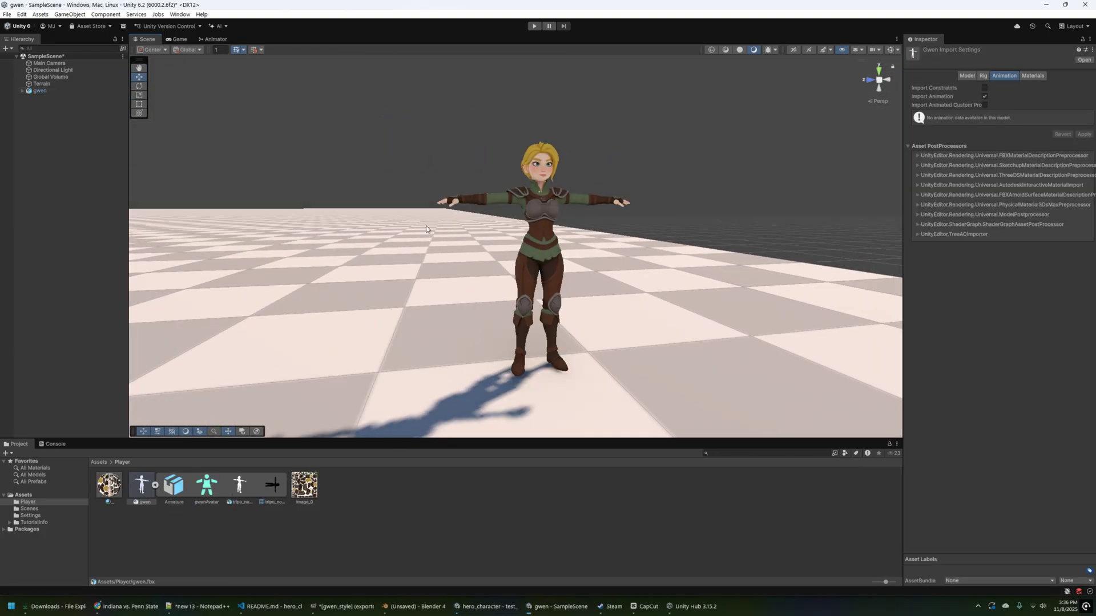
Open the Package Manager from Window > Package Management
left_click(180, 15)
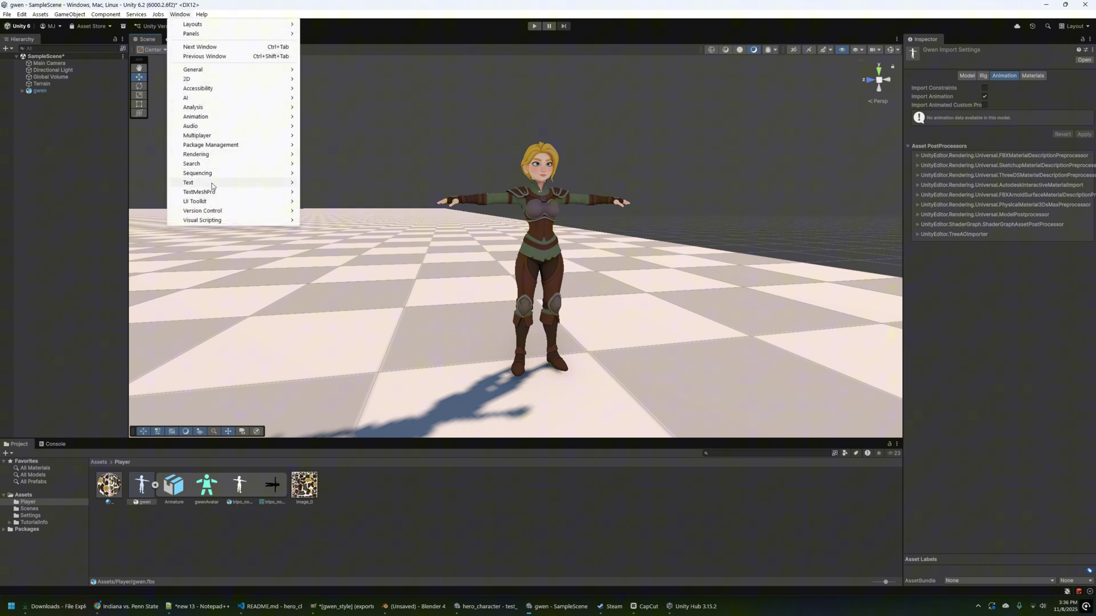
mouse_move(211, 182)
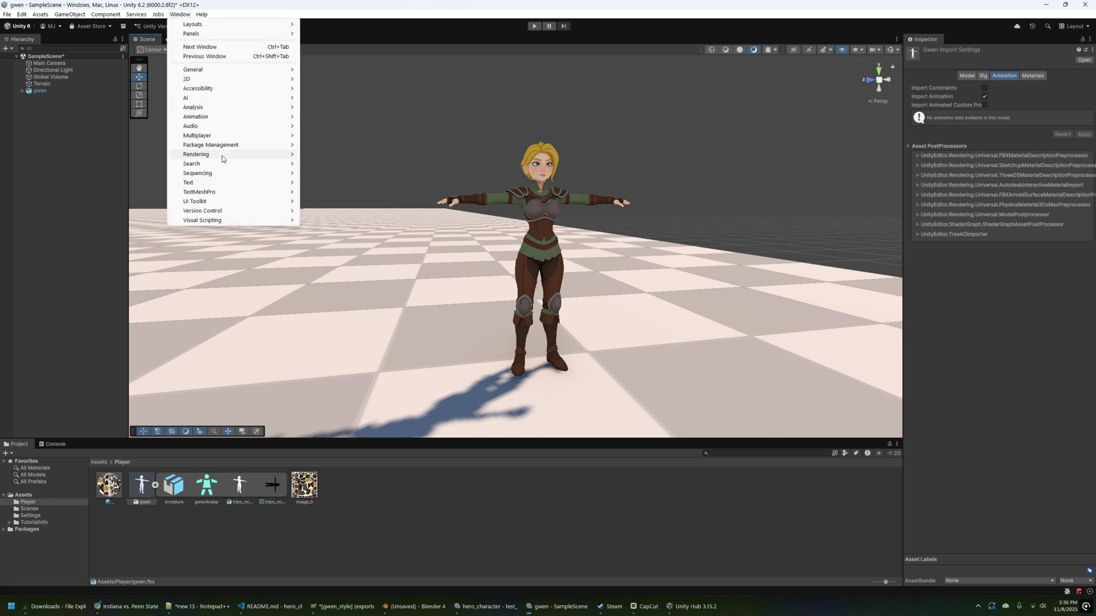
mouse_move(230, 146)
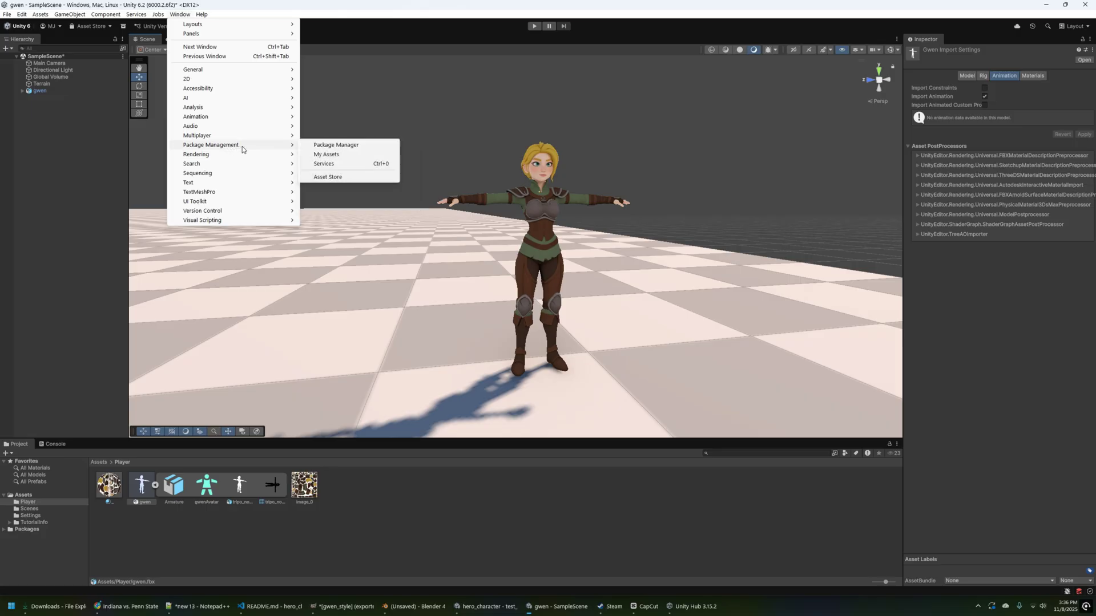
left_click(336, 145)
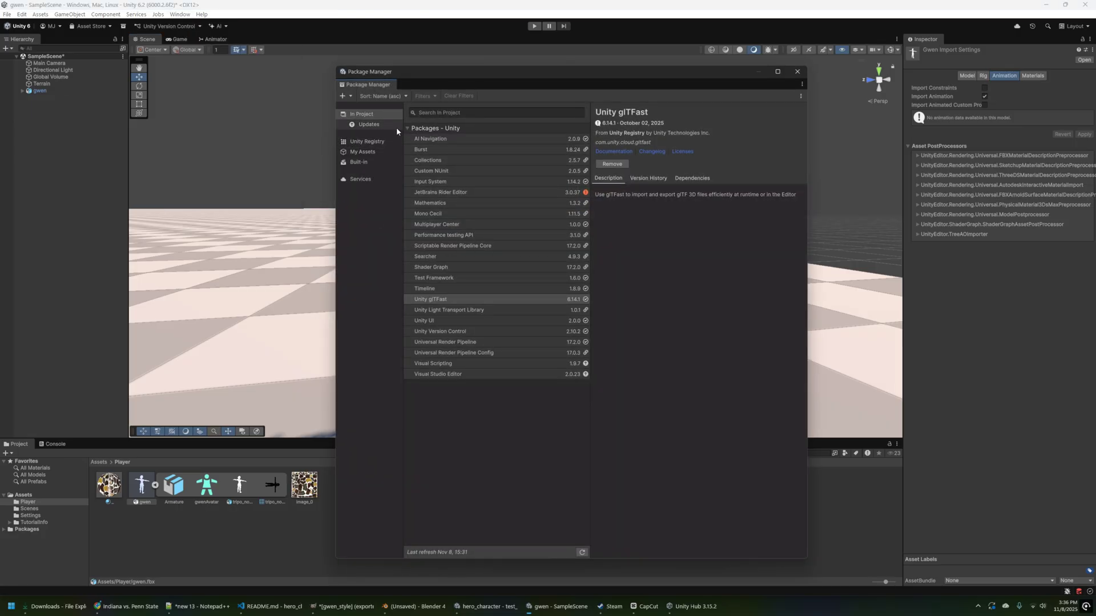
Search My Assets for 'human' and start importing Human Basic Motions FREE 2.4.1
left_click(370, 153)
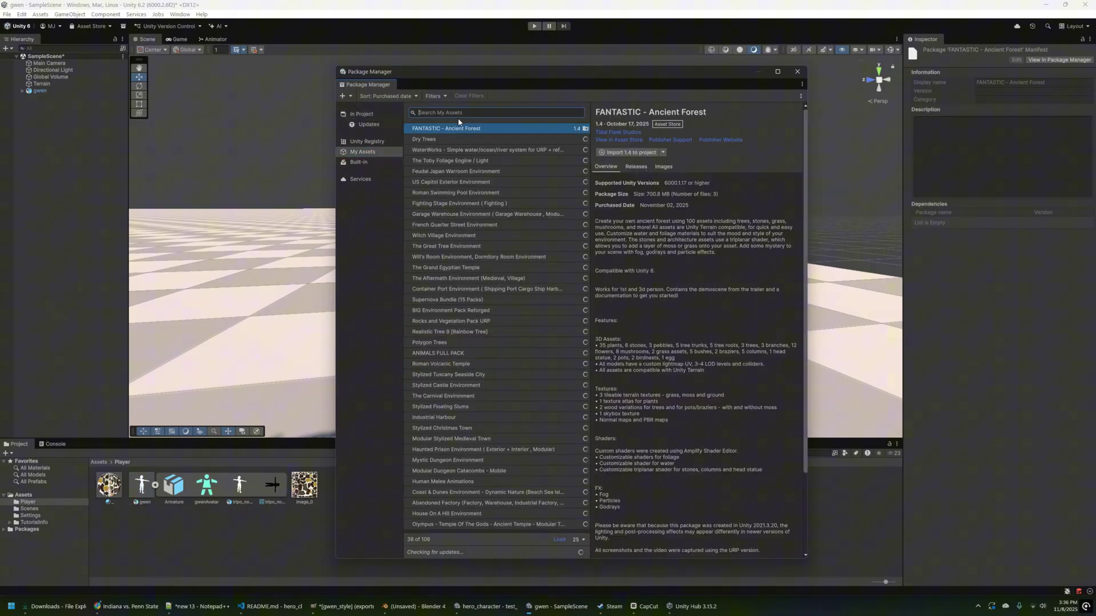
type("human")
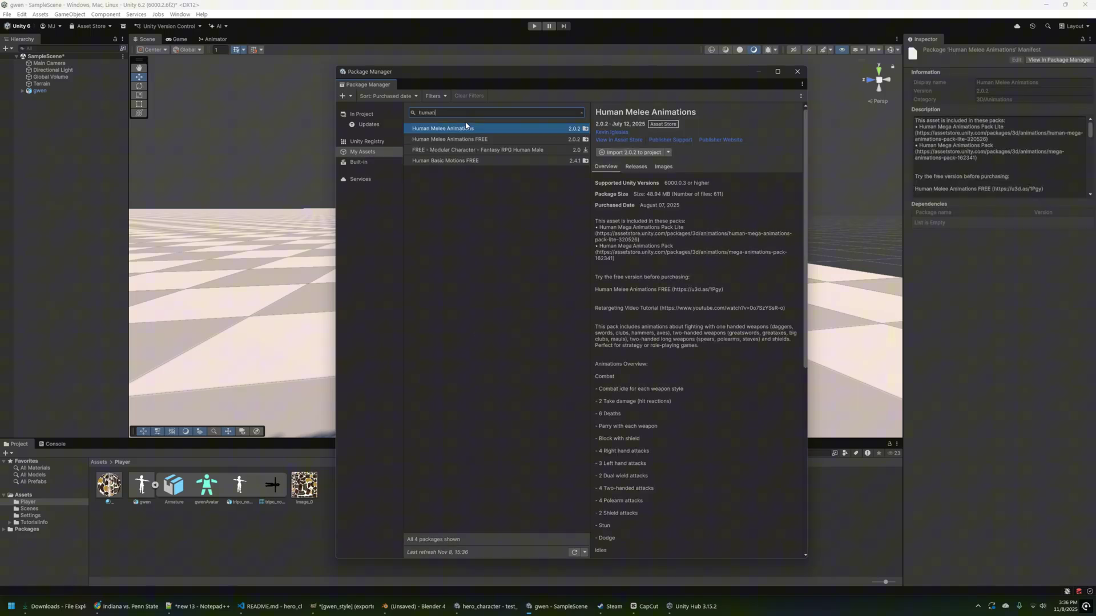
left_click(483, 160)
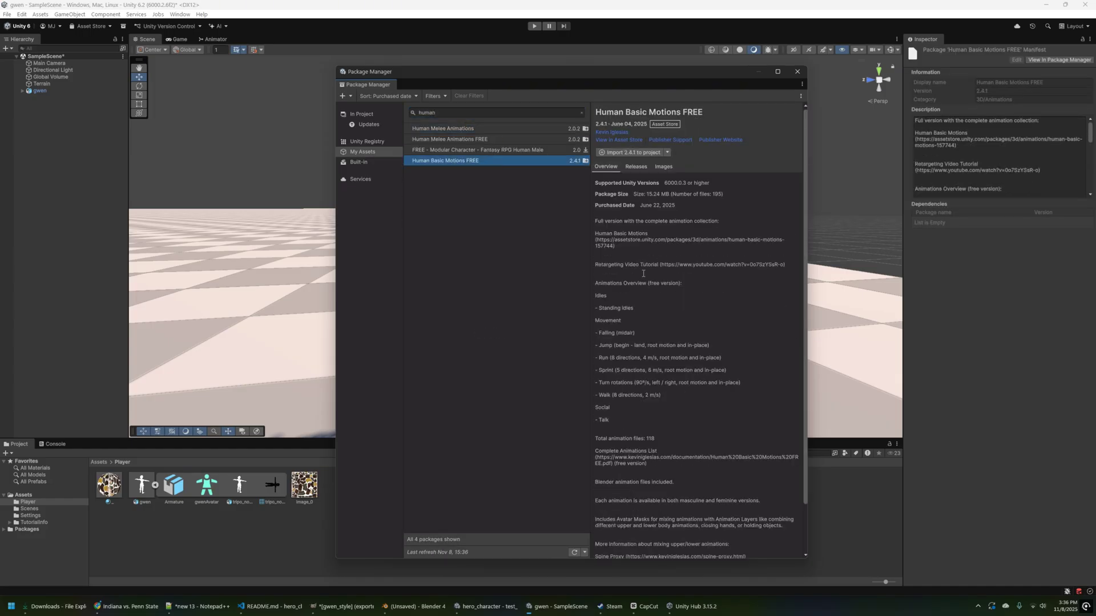
left_click(628, 155)
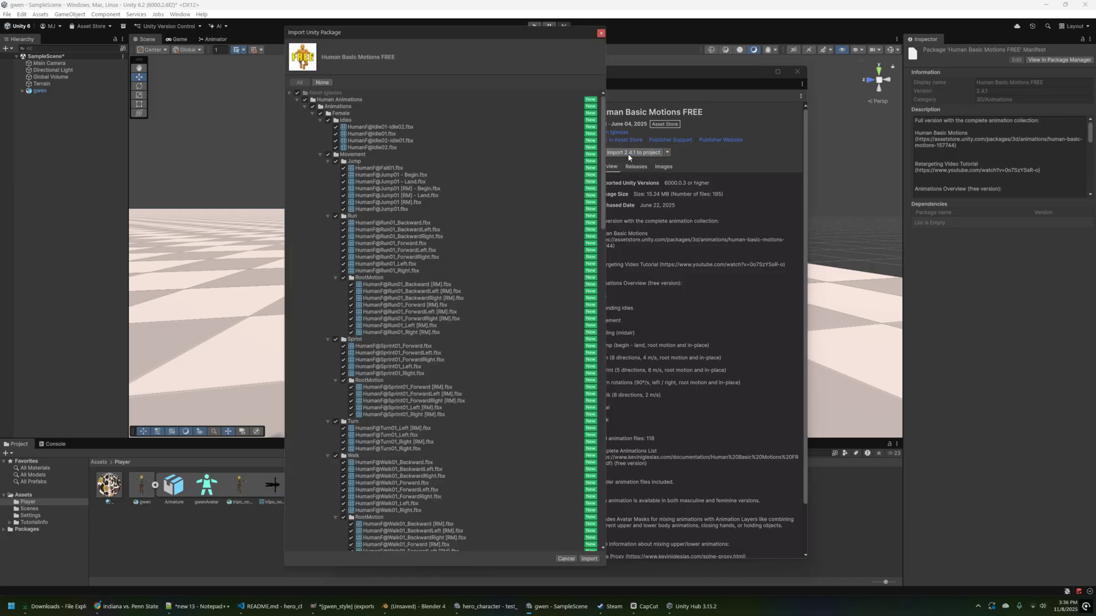
Import all package files, duplicate the HumanF@Idle01 clip, and drop the copy onto gwen
left_click(589, 559)
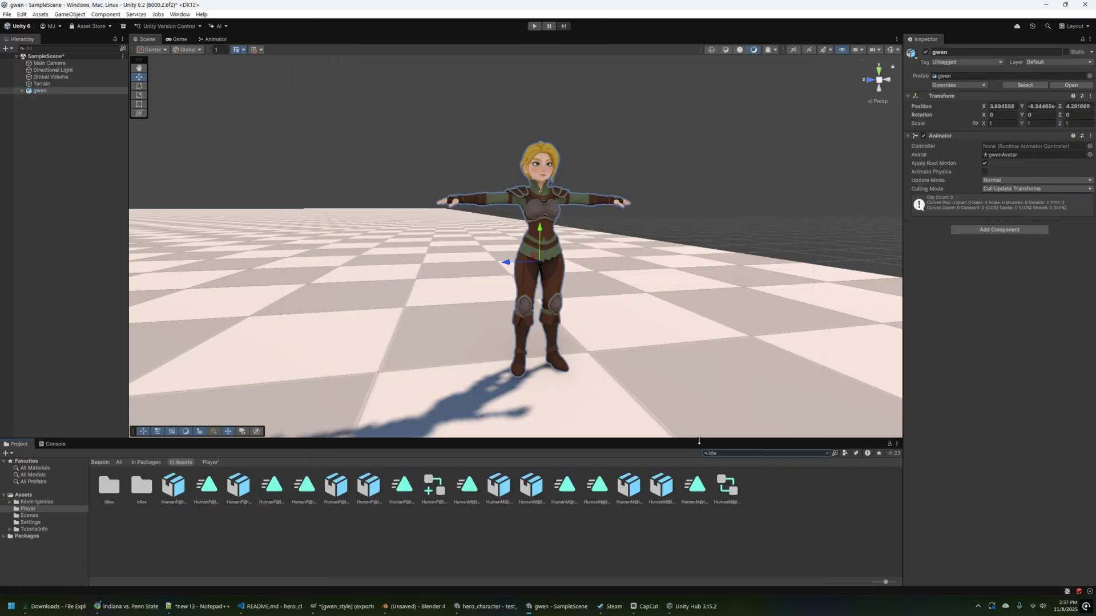
left_click(204, 490)
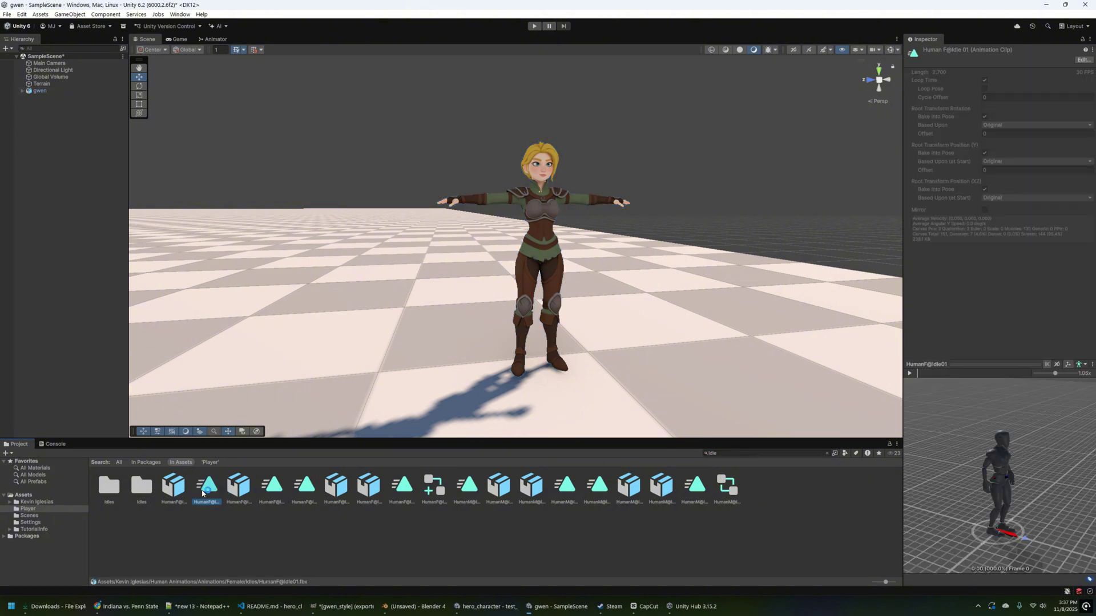
key("ctrl+d")
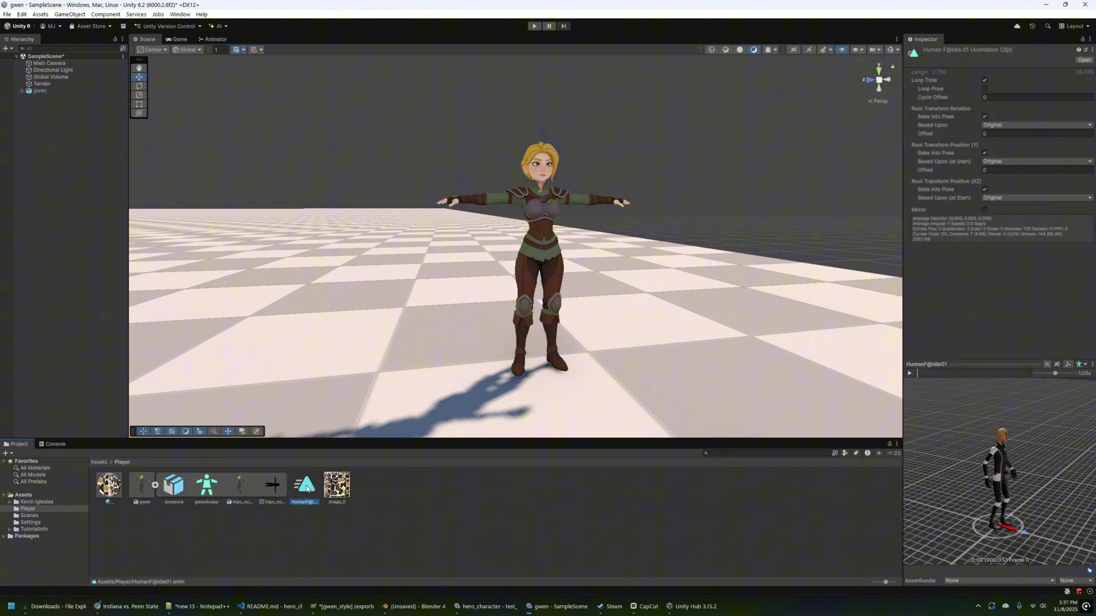
left_click_drag(308, 491, 502, 322)
left_click_drag(535, 250, 537, 247)
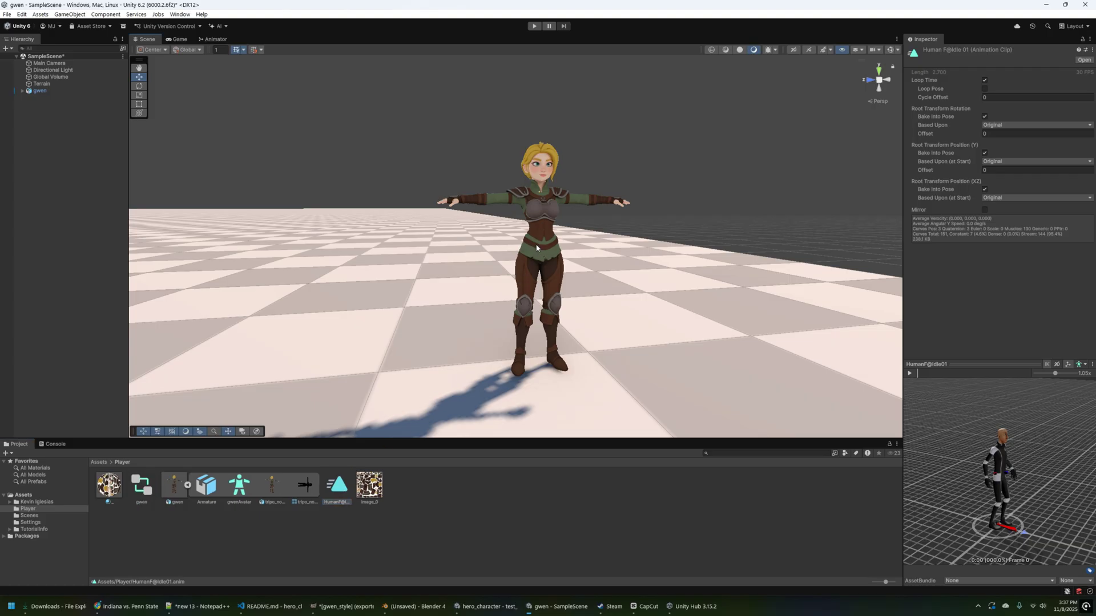
Open gwen's Animator Controller and position the HumanF@Idle01 state below Entry
left_click(142, 486)
double_click(143, 485)
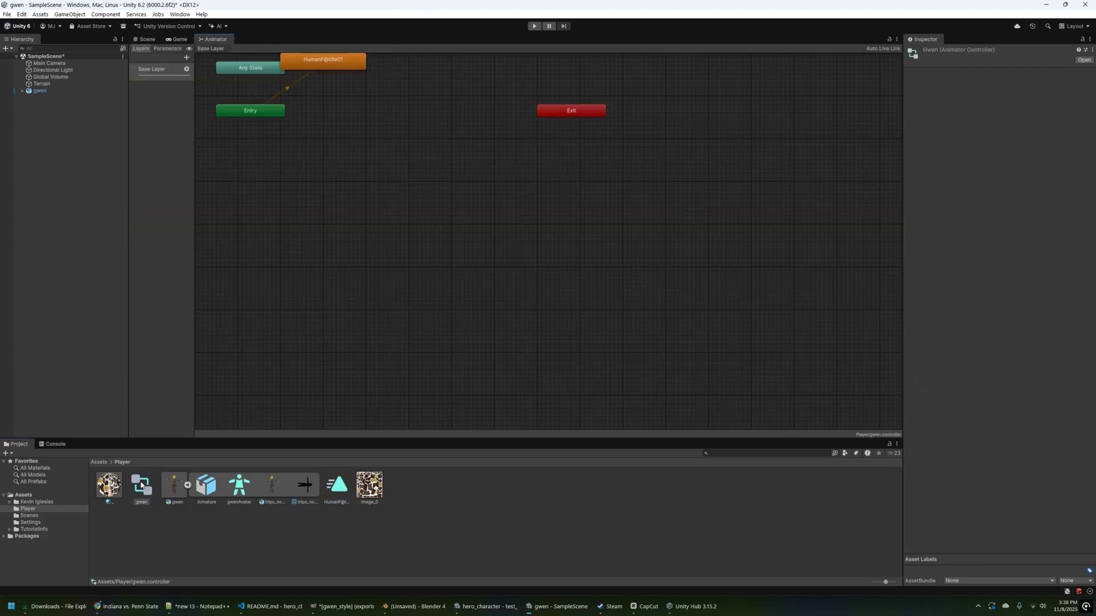
left_click_drag(402, 155, 470, 248)
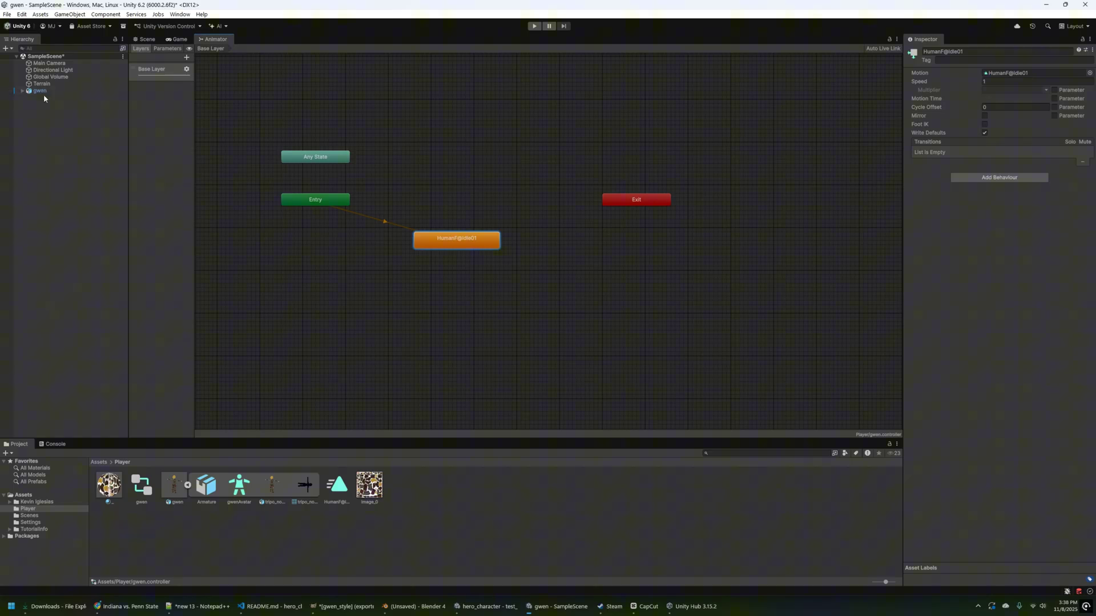
left_click(382, 225)
left_click(447, 247)
Preview the HumanF@Idle01 clip playing on gwen in the Inspector preview
left_click(335, 487)
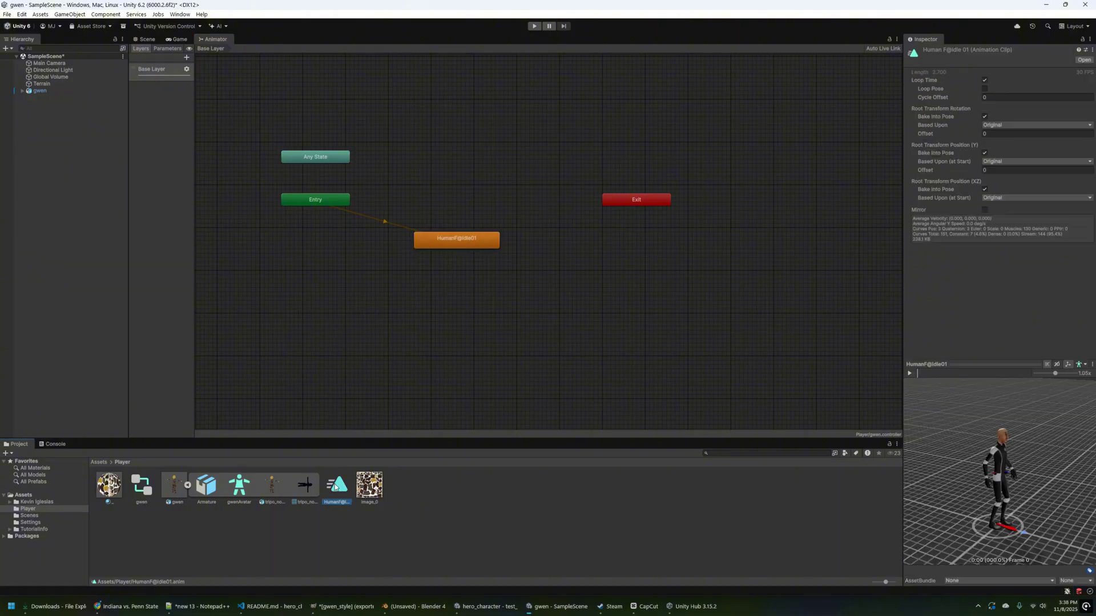
left_click_drag(63, 91, 846, 380)
left_click_drag(961, 457, 921, 386)
left_click(910, 374)
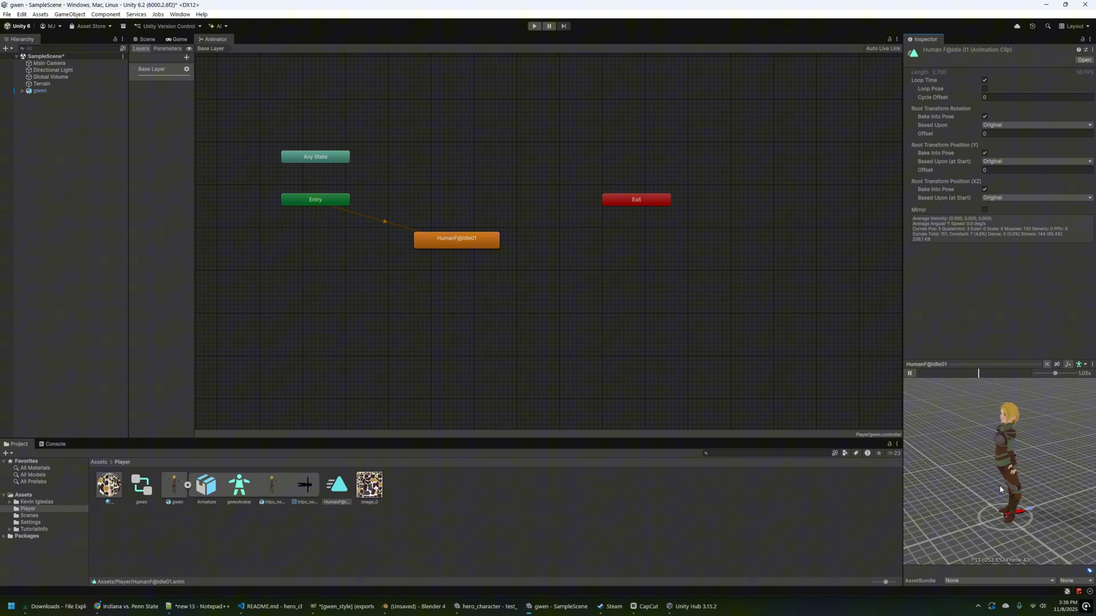
left_click_drag(1031, 475, 1094, 459)
scroll(964, 475, "up", 3)
scroll(957, 461, "up", 5)
scroll(1003, 452, "down", 5)
scroll(1011, 463, "down", 2)
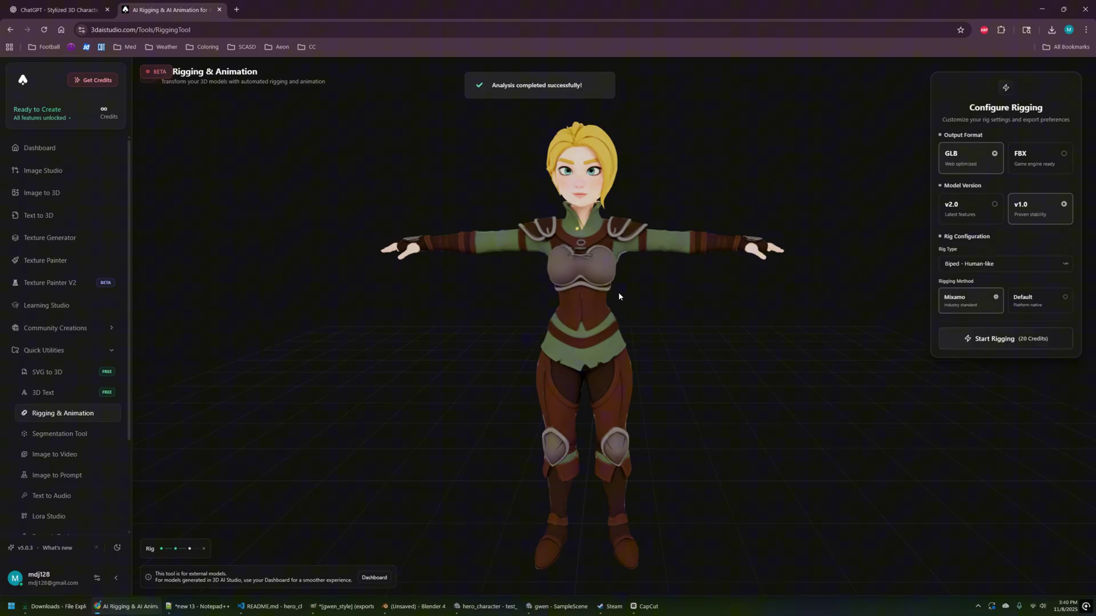
Rig with v2.0 as Biped - Human-like in FBX format, then download the rigged model
left_click(992, 209)
left_click(1068, 267)
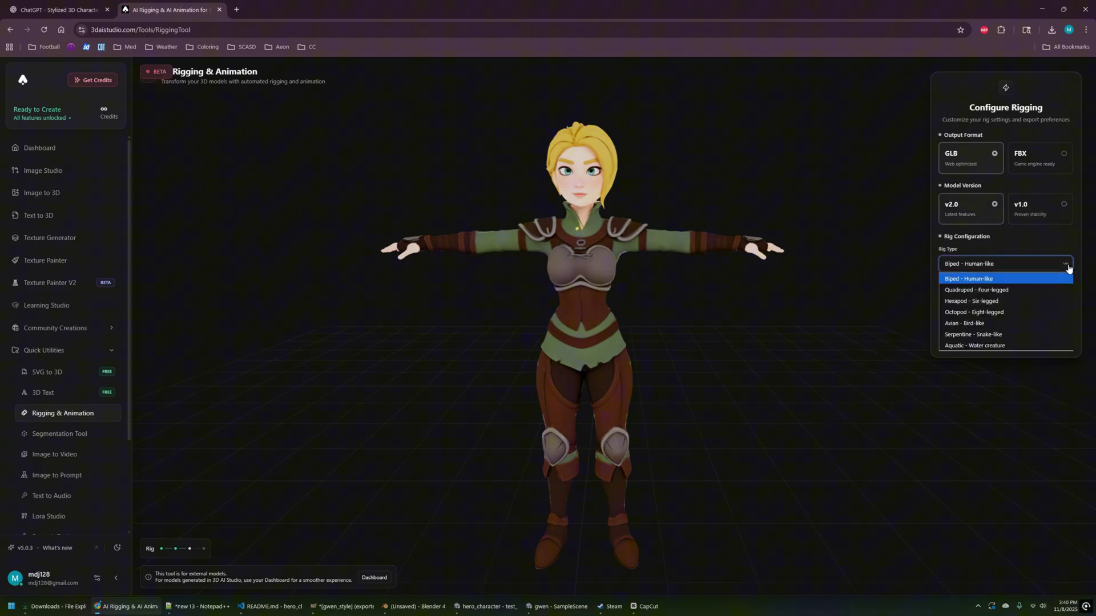
left_click(1069, 266)
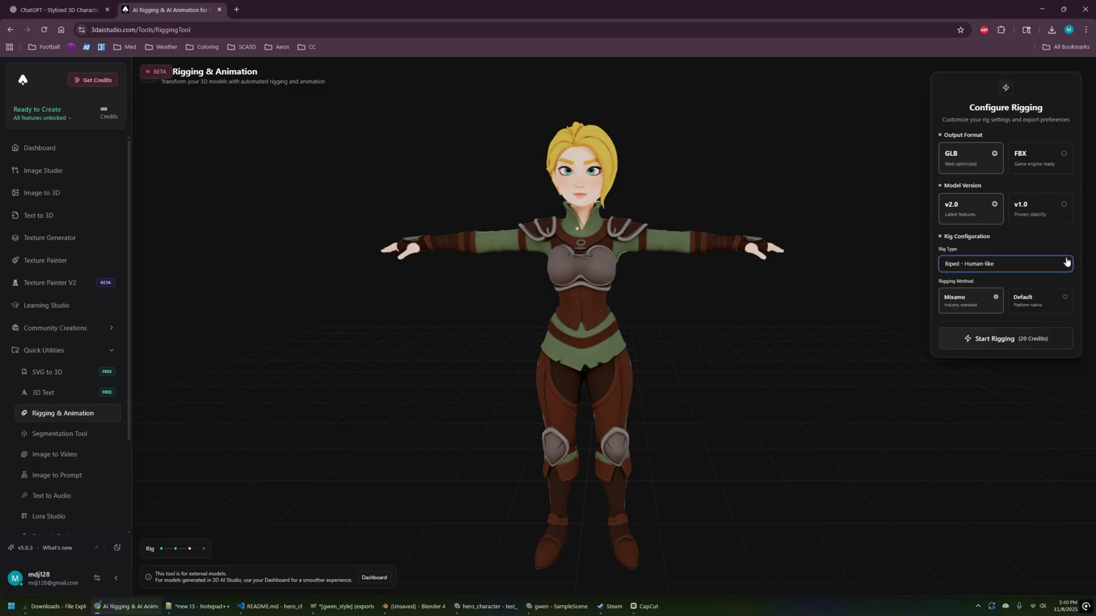
left_click(995, 209)
left_click(1062, 158)
left_click(990, 339)
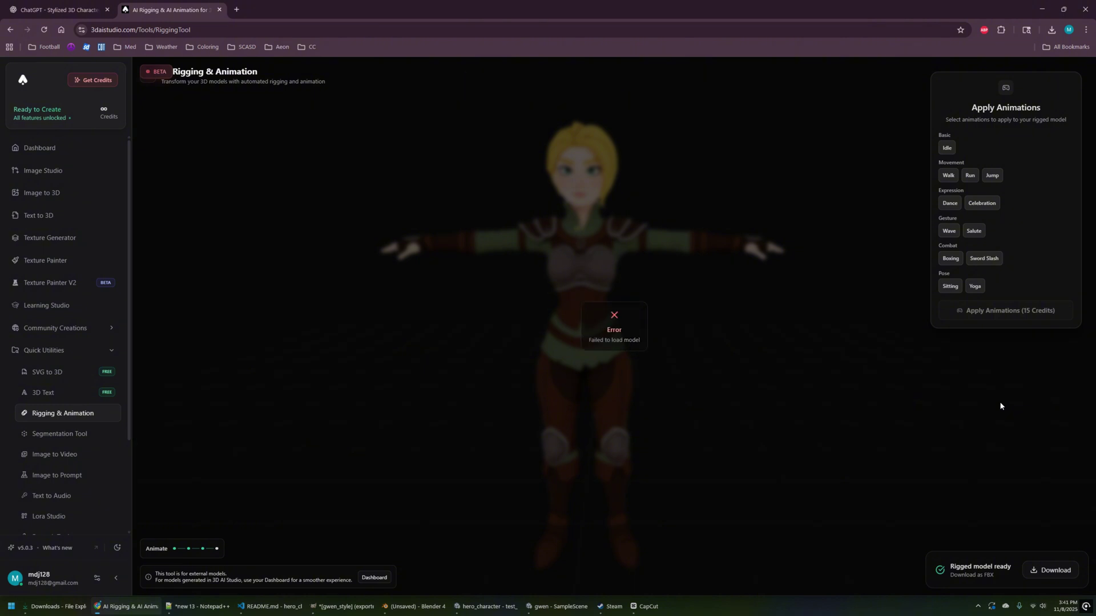
left_click(1054, 571)
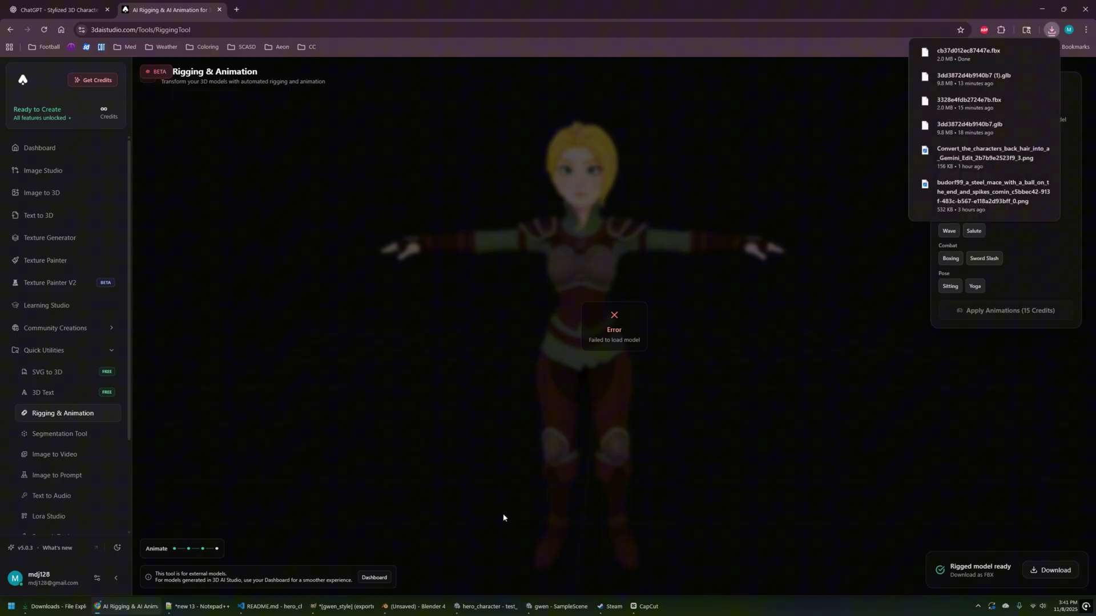
Place the v2.0-rigged FBX in the scene and play HumanF@Idle01 on the grey model preview
left_click(557, 607)
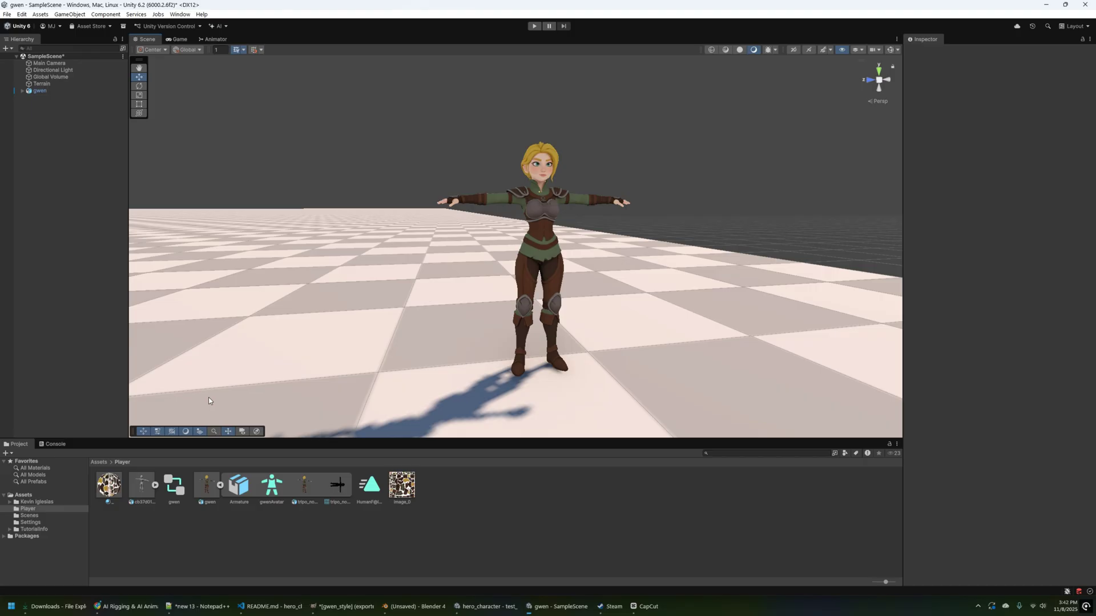
left_click_drag(140, 492, 353, 240)
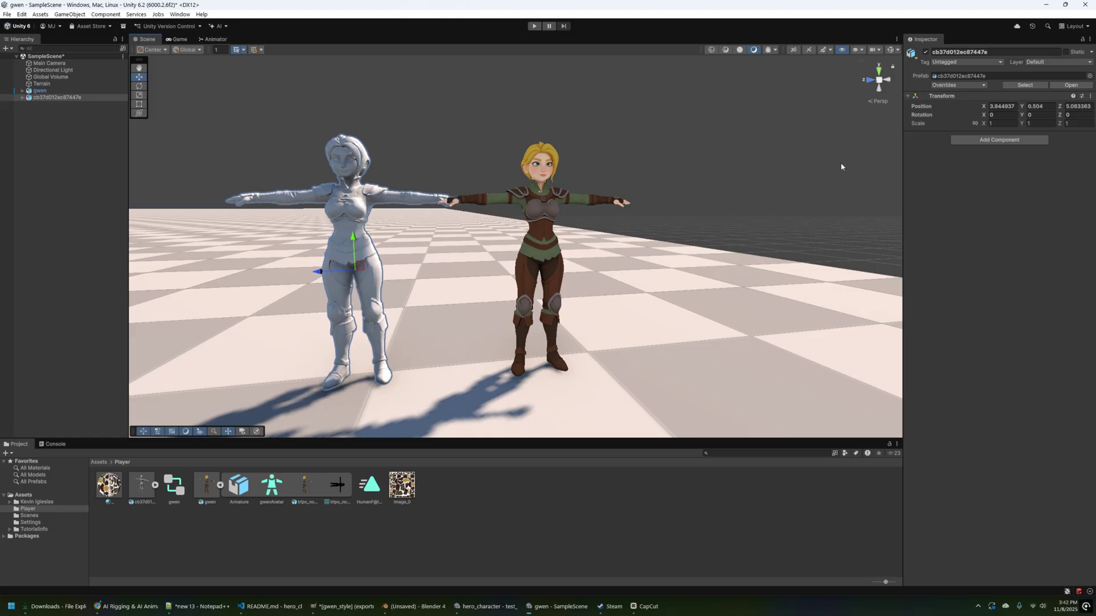
left_click(369, 489)
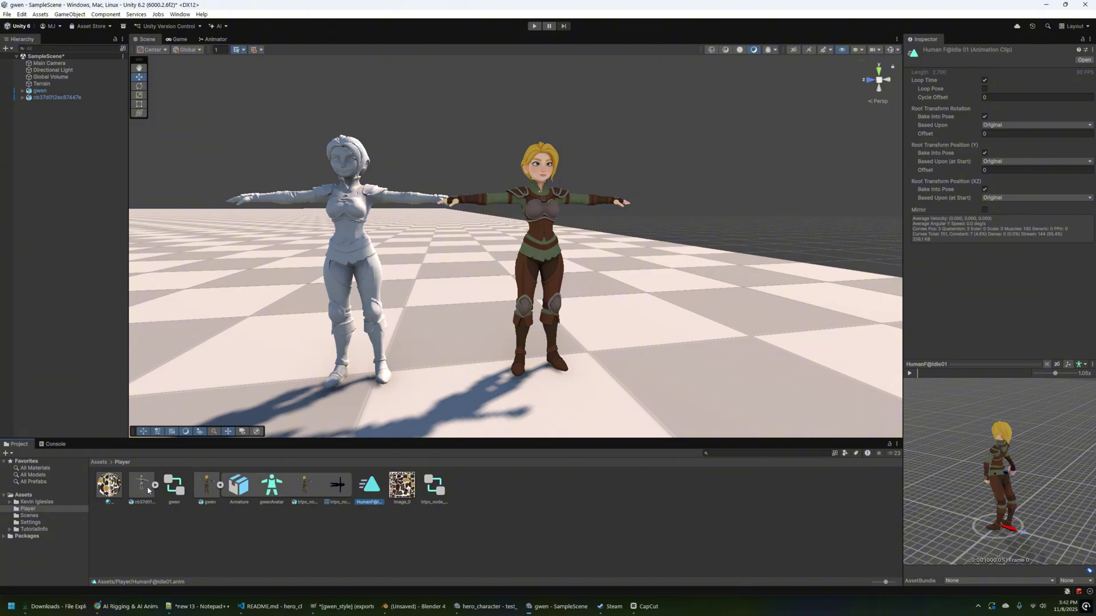
left_click_drag(974, 468, 971, 466)
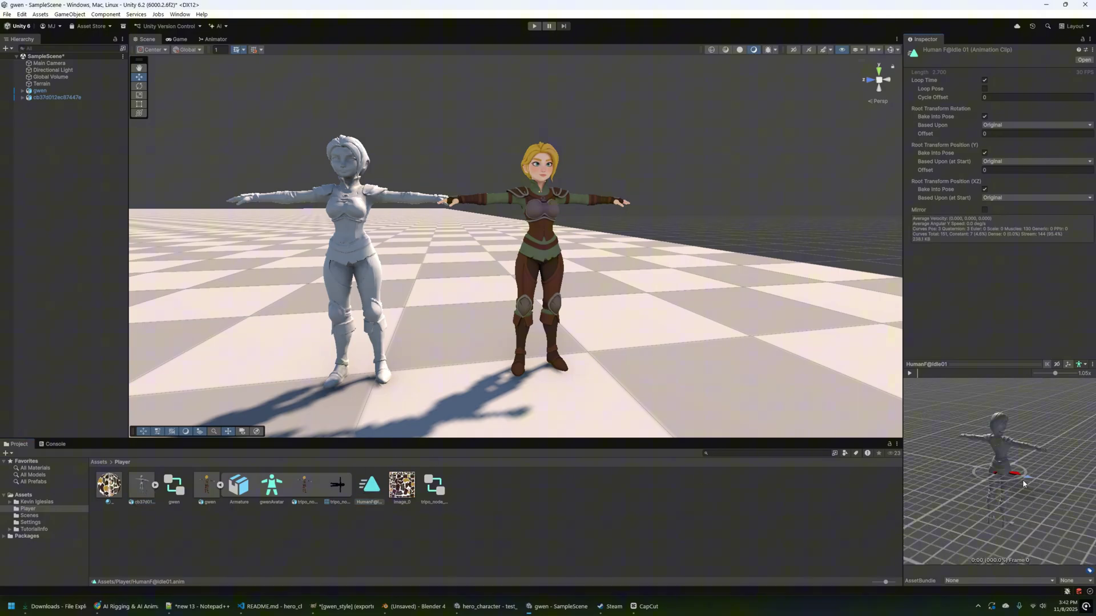
scroll(1025, 486, "up", 5)
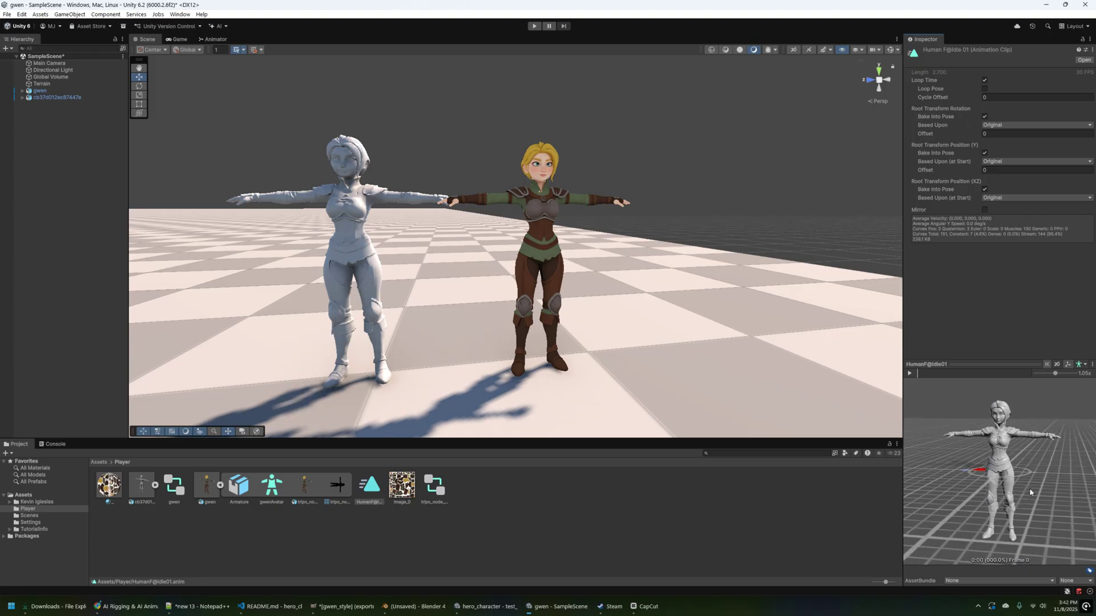
scroll(1030, 492, "down", 2)
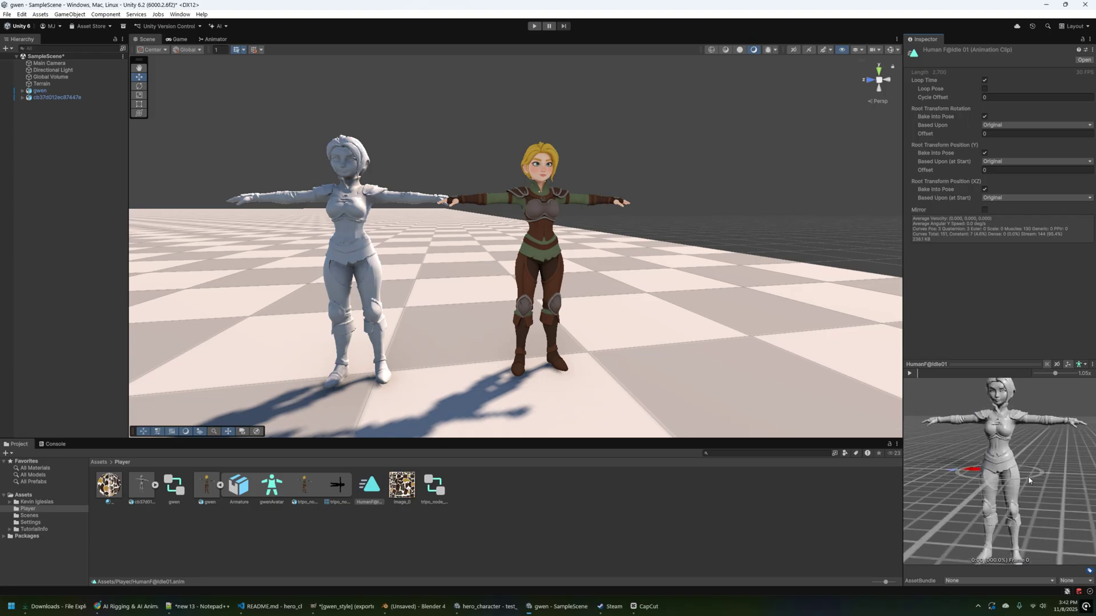
left_click(911, 373)
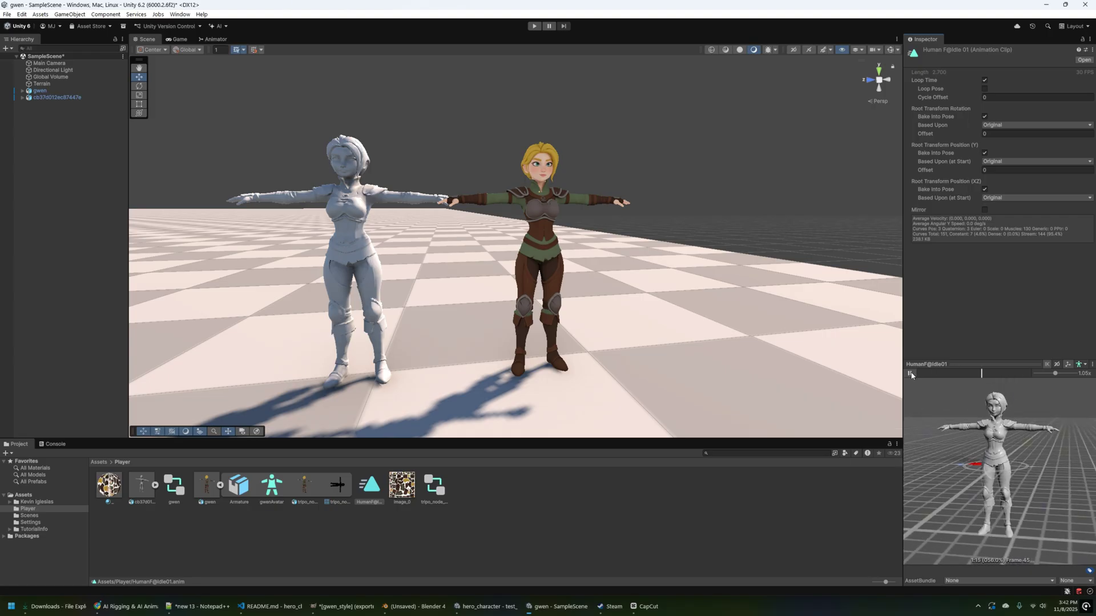
Set the grey cb37d01 model's Rig Animation Type to Humanoid and apply
left_click(910, 373)
left_click(143, 483)
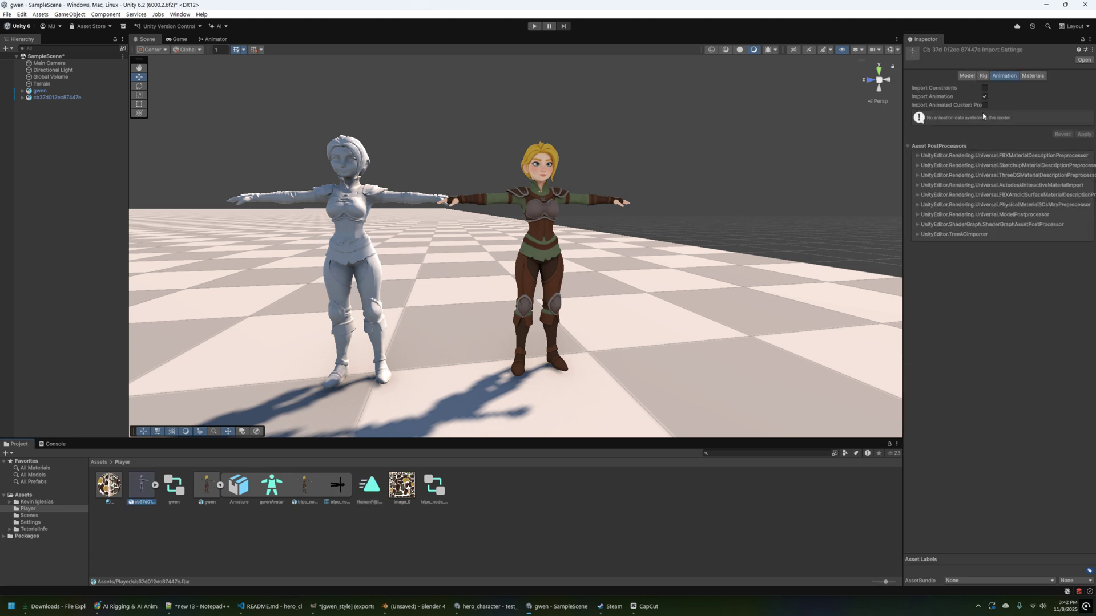
left_click(982, 75)
left_click(1014, 87)
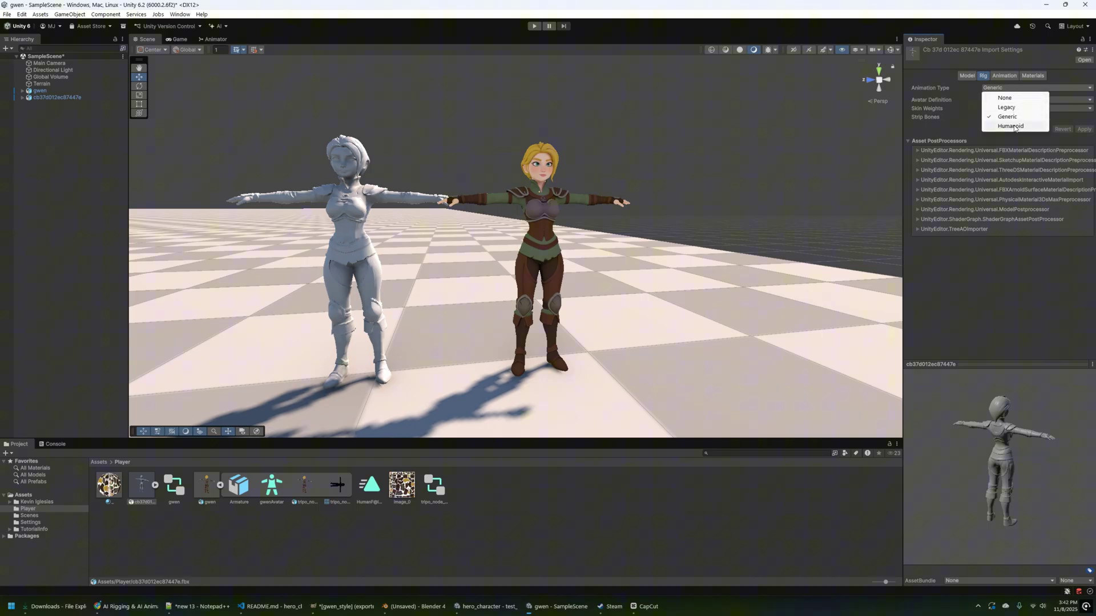
left_click(1011, 126)
left_click(1082, 150)
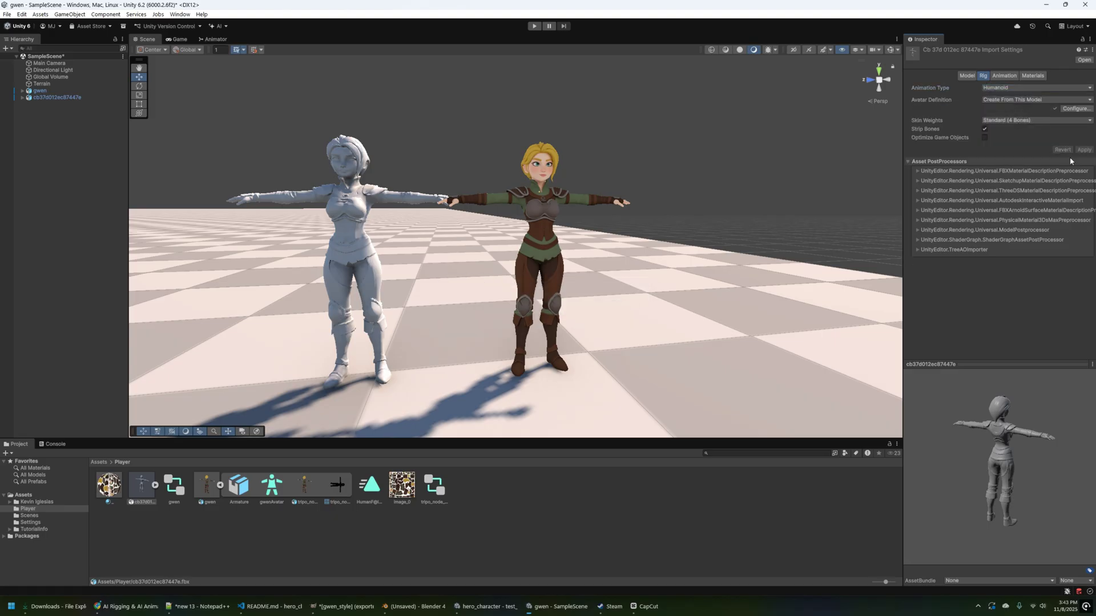
Replay the HumanF@Idle01 clip on the Humanoid grey model, viewed from the side
left_click(370, 485)
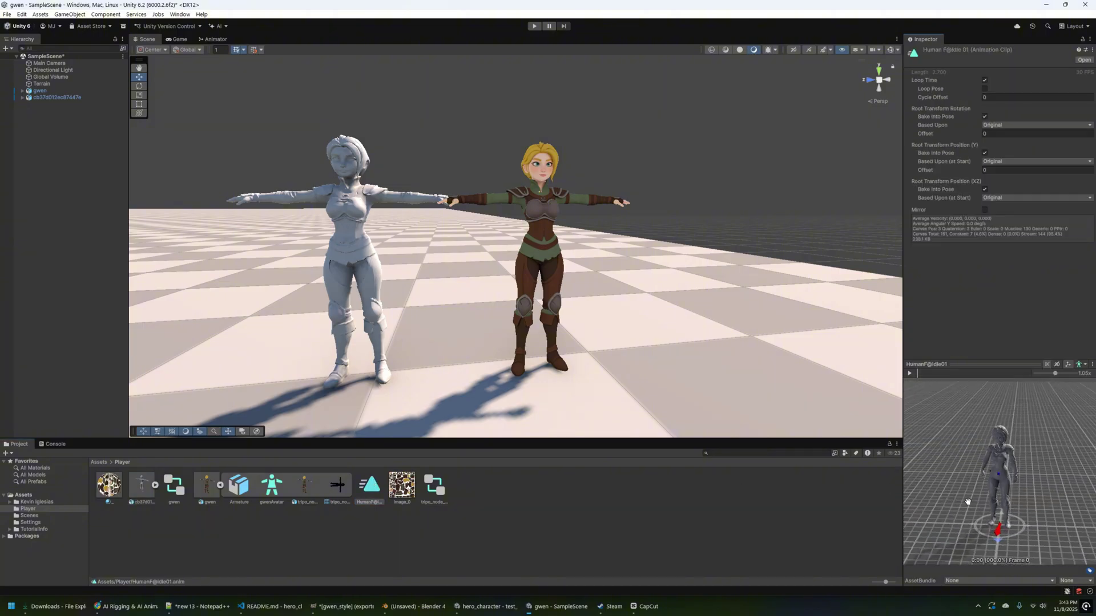
scroll(963, 498, "up", 5)
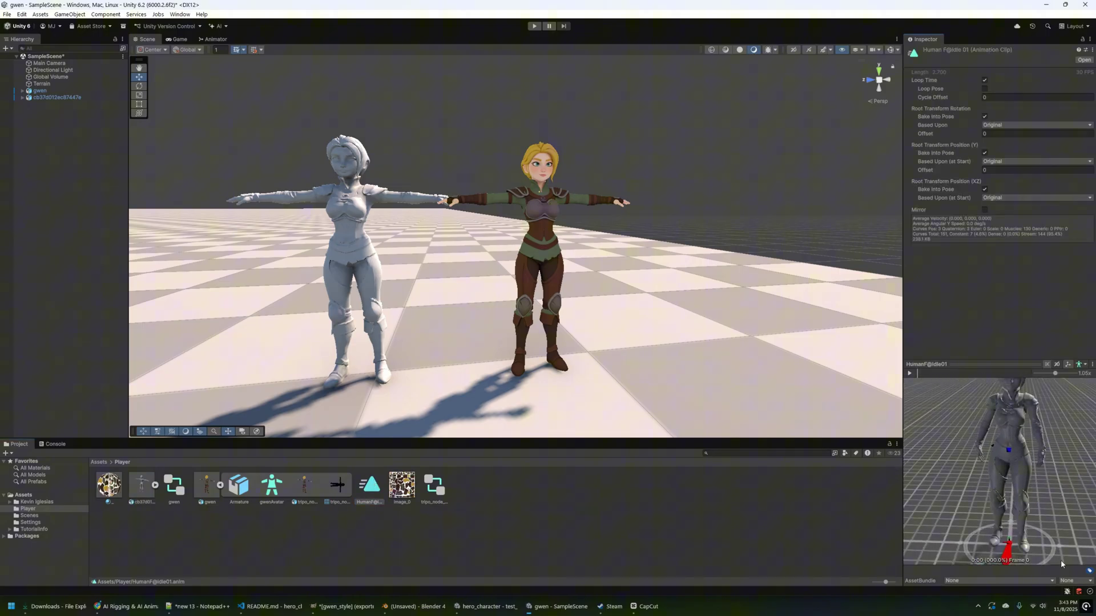
scroll(968, 407, "down", 2)
left_click(910, 373)
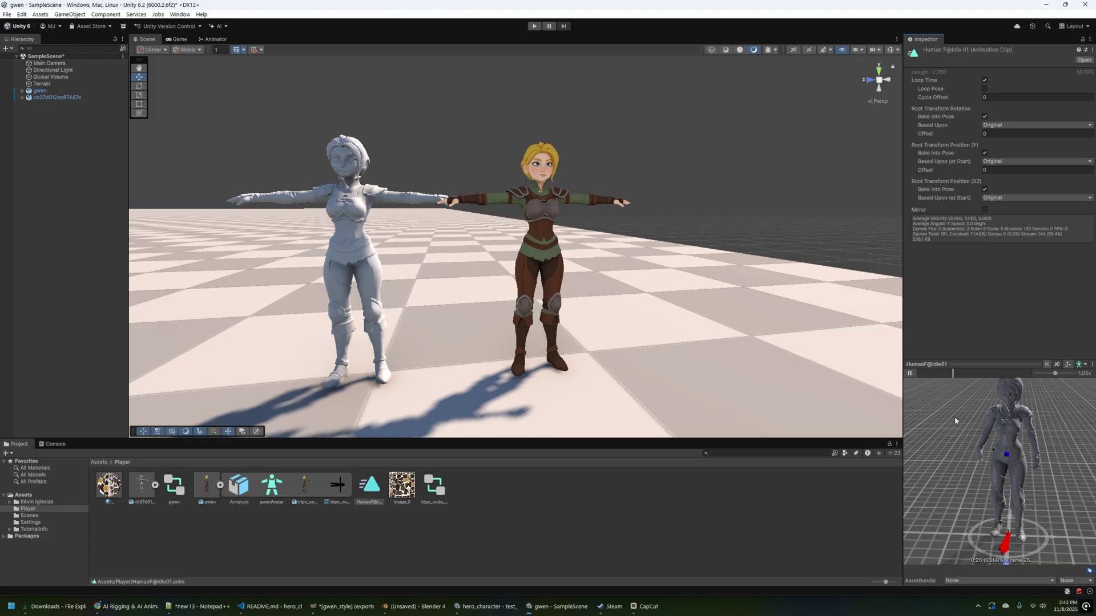
left_click_drag(1031, 492, 941, 474)
Open the Kevin Iglesias > Human Animations > Animations > Female > Movement > Run folder
left_click(9, 502)
left_click(17, 509)
left_click(22, 515)
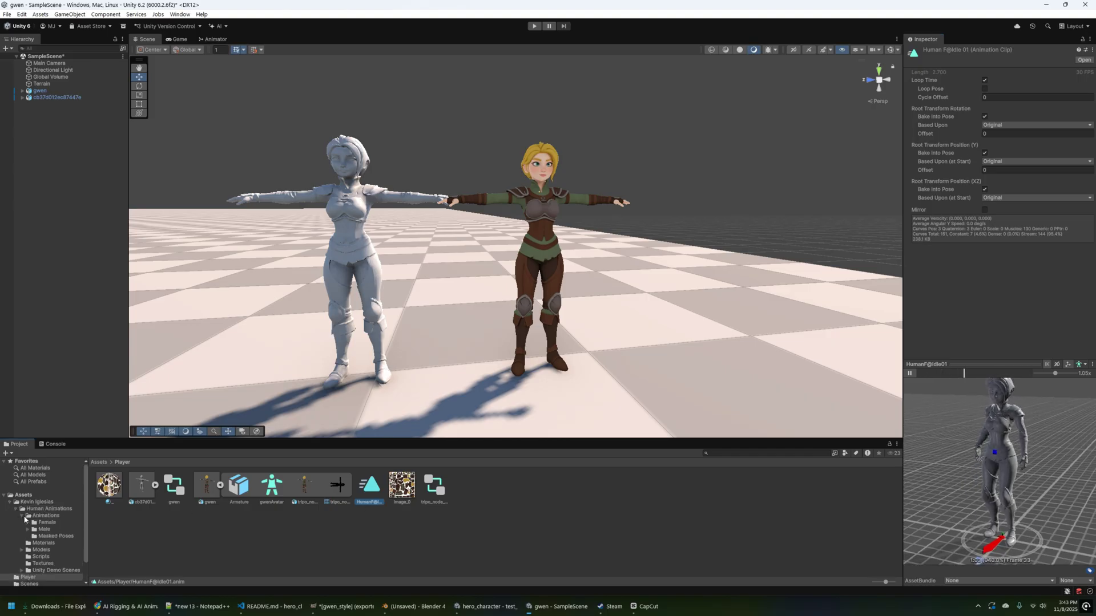
left_click(28, 523)
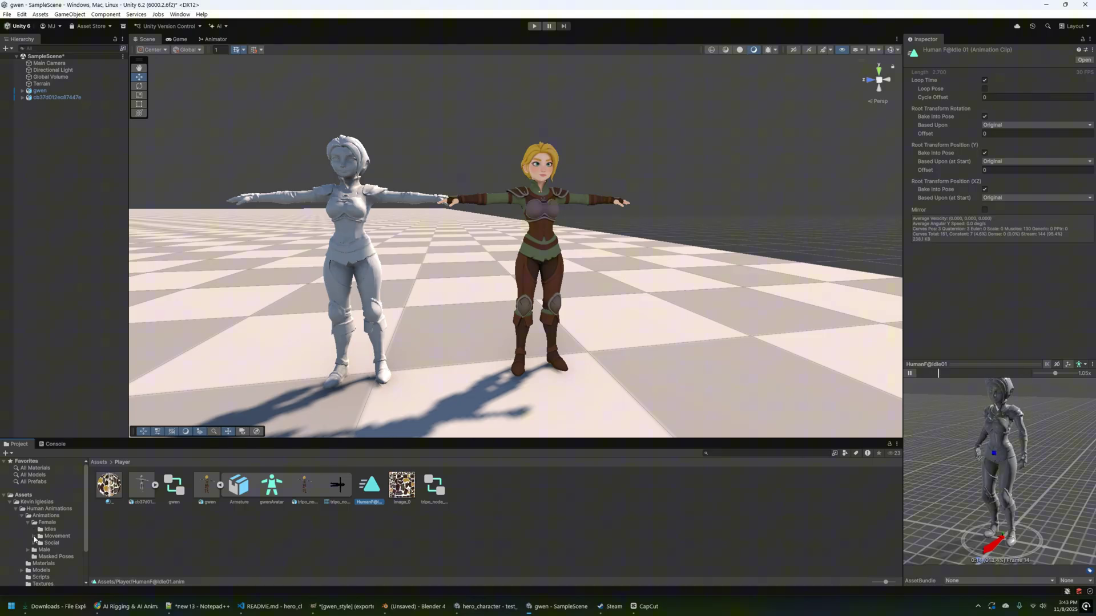
left_click(34, 537)
left_click(57, 551)
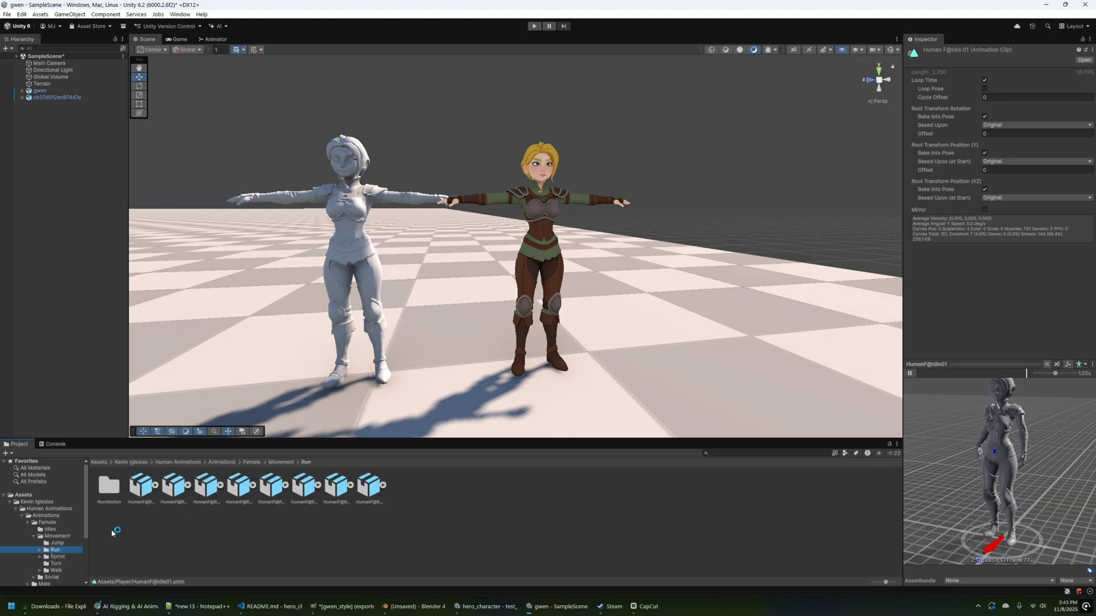
Play HumanF@Run01_Forward in the preview, then assign a material to the grey model's Material_0
left_click(143, 488)
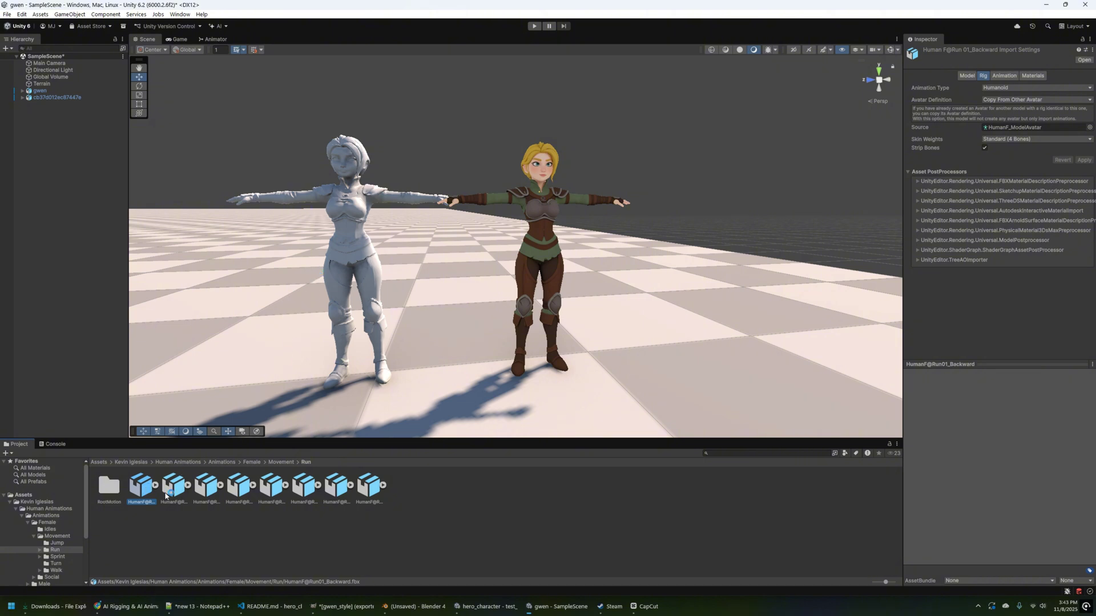
left_click(163, 495)
left_click(194, 495)
left_click(240, 488)
left_click(253, 486)
left_click(272, 485)
left_click(910, 374)
left_click_drag(1005, 477, 940, 476)
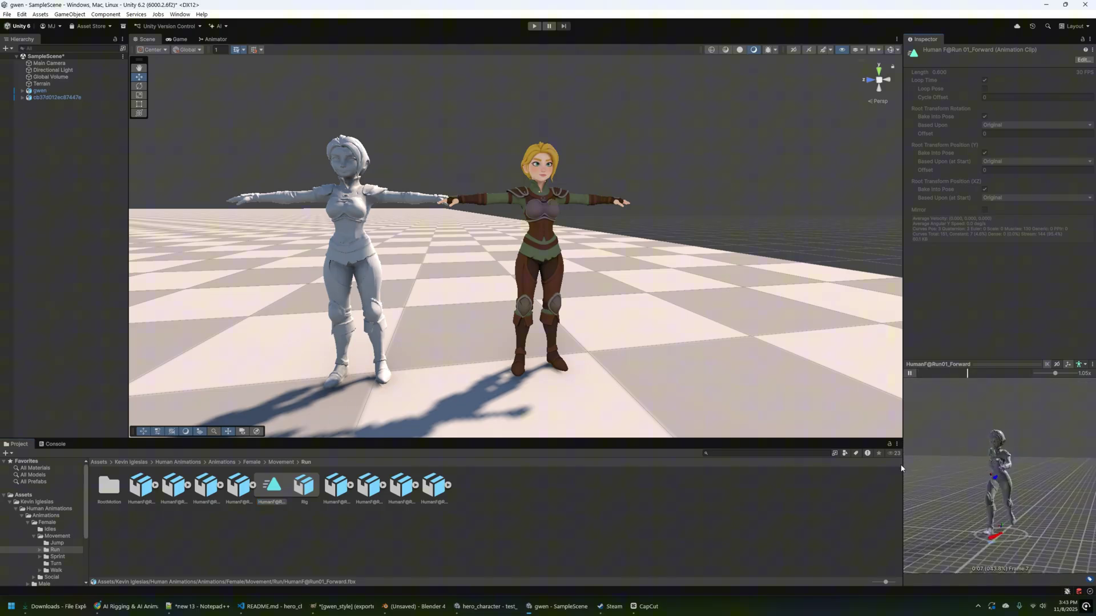
scroll(1023, 488, "up", 5)
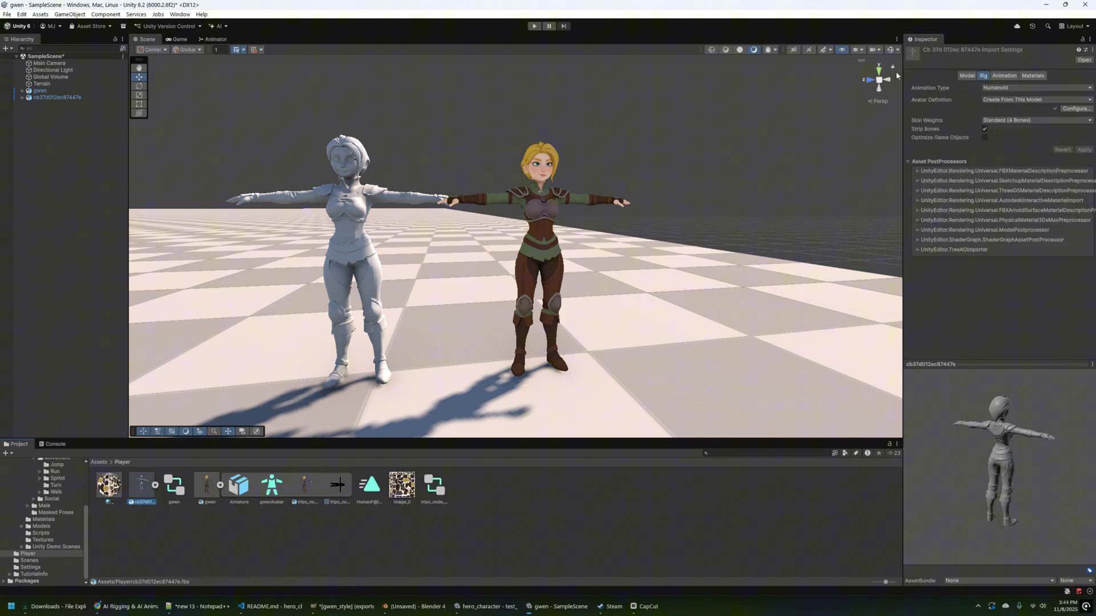
left_click(1033, 75)
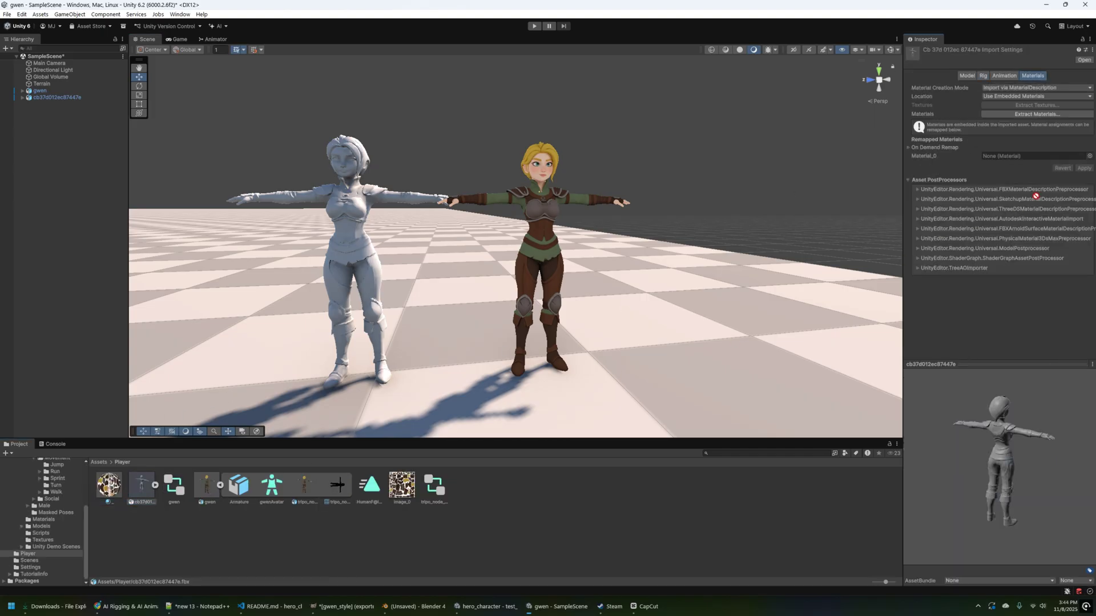
left_click_drag(1048, 187, 1042, 160)
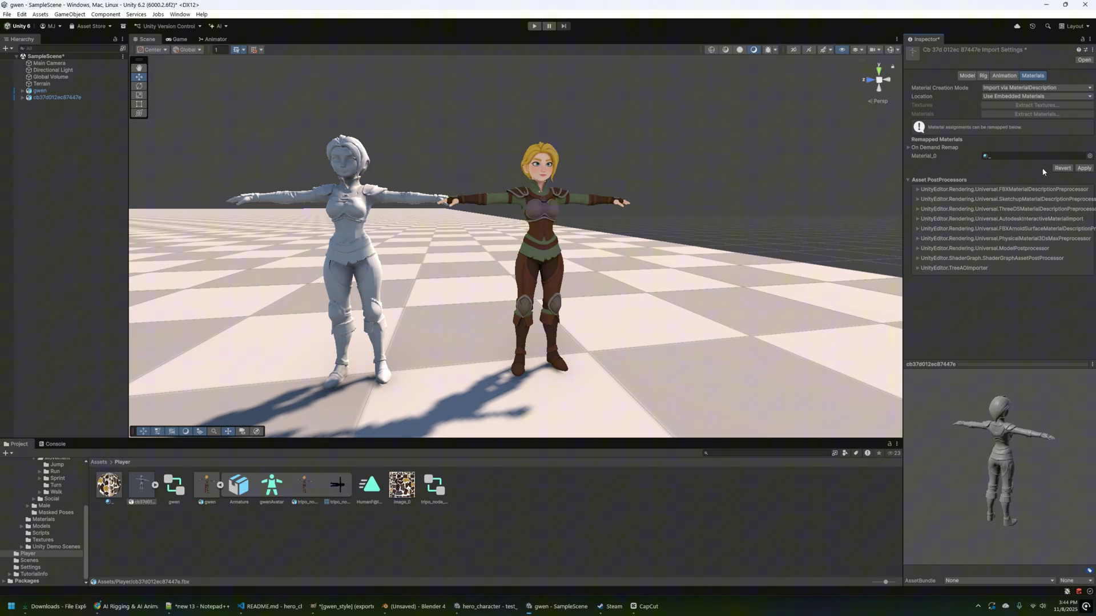
Apply the material remap, then open gwen's Rig tab Avatar Configuration
left_click(1084, 168)
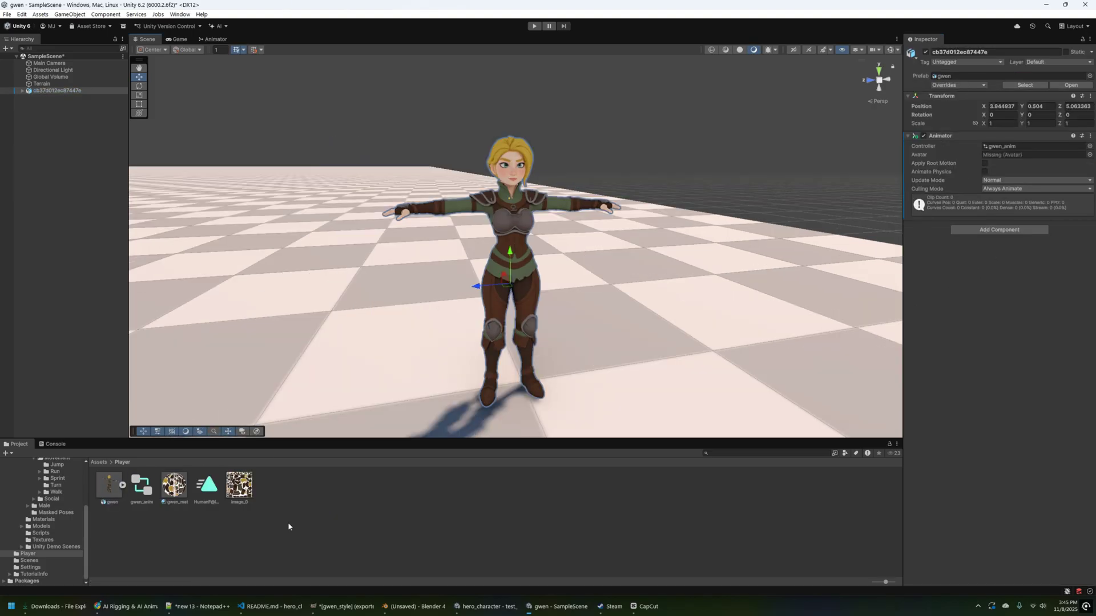
left_click(110, 486)
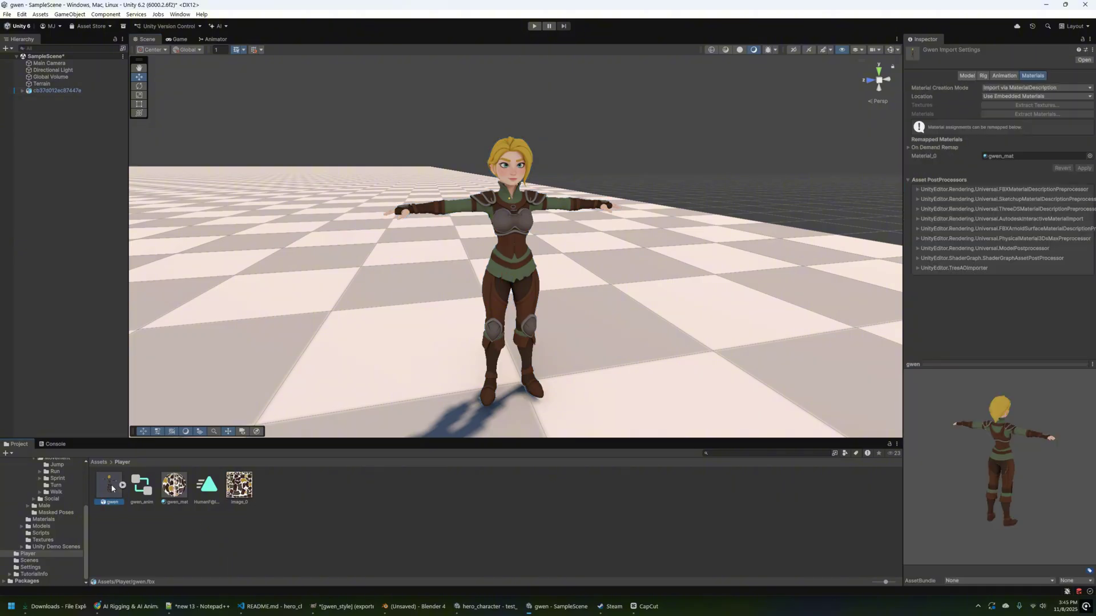
left_click(983, 78)
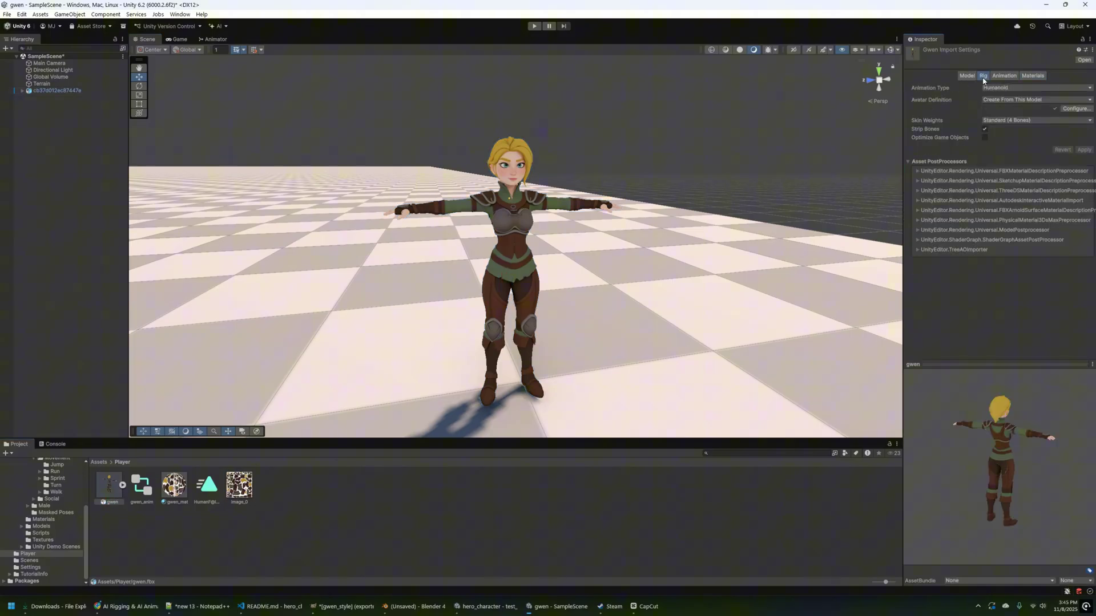
left_click(1076, 109)
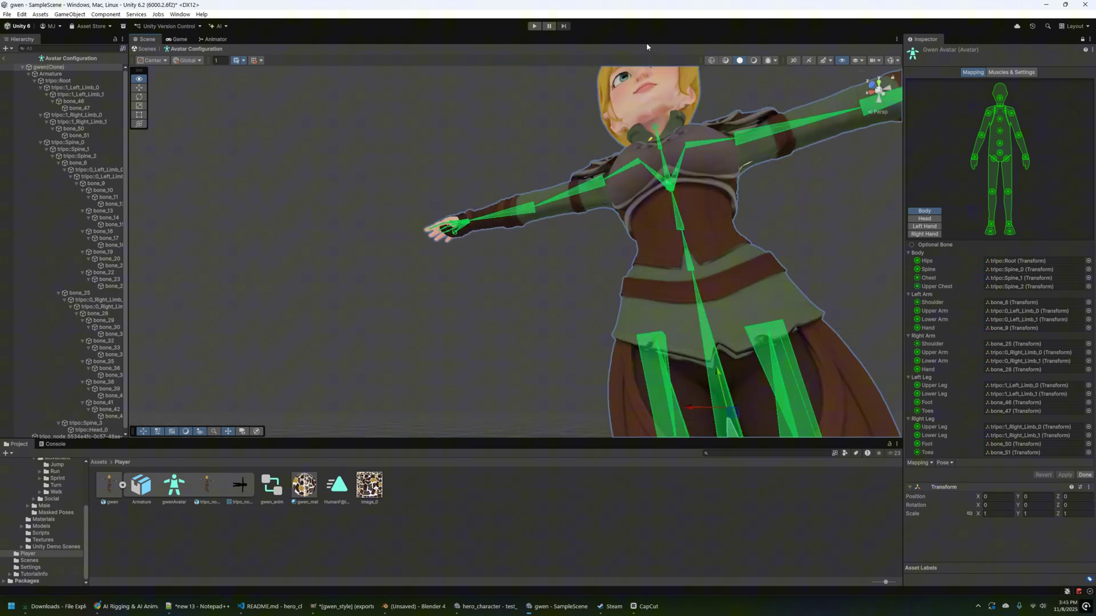
Orbit around the gwen avatar and check its right-hand finger bone assignments
left_click_drag(624, 171, 754, 353, "alt")
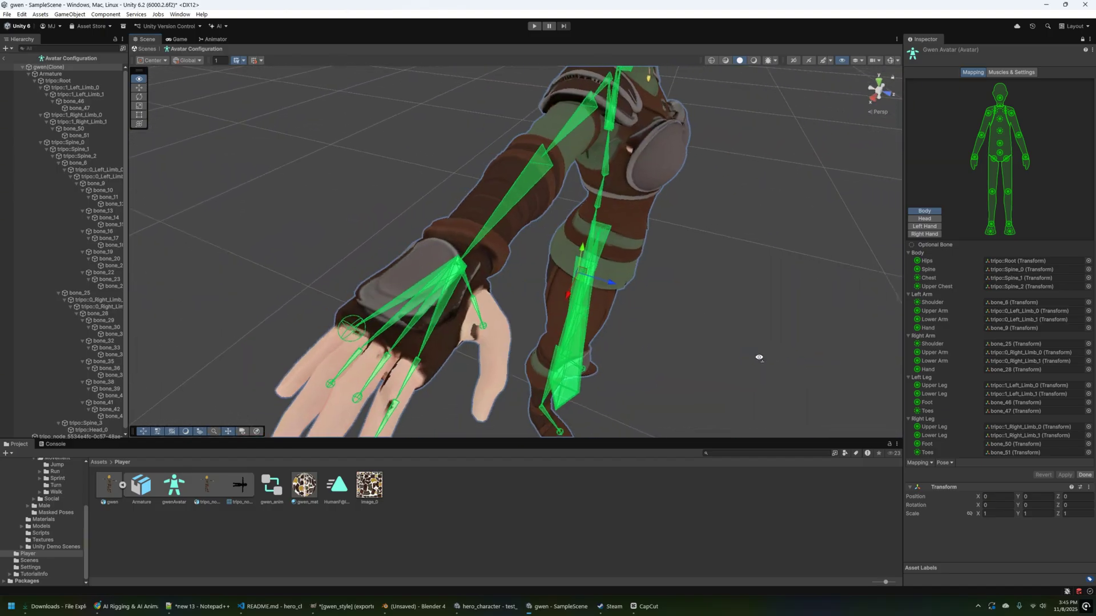
left_click(438, 326)
left_click_drag(438, 325, 358, 249, "alt")
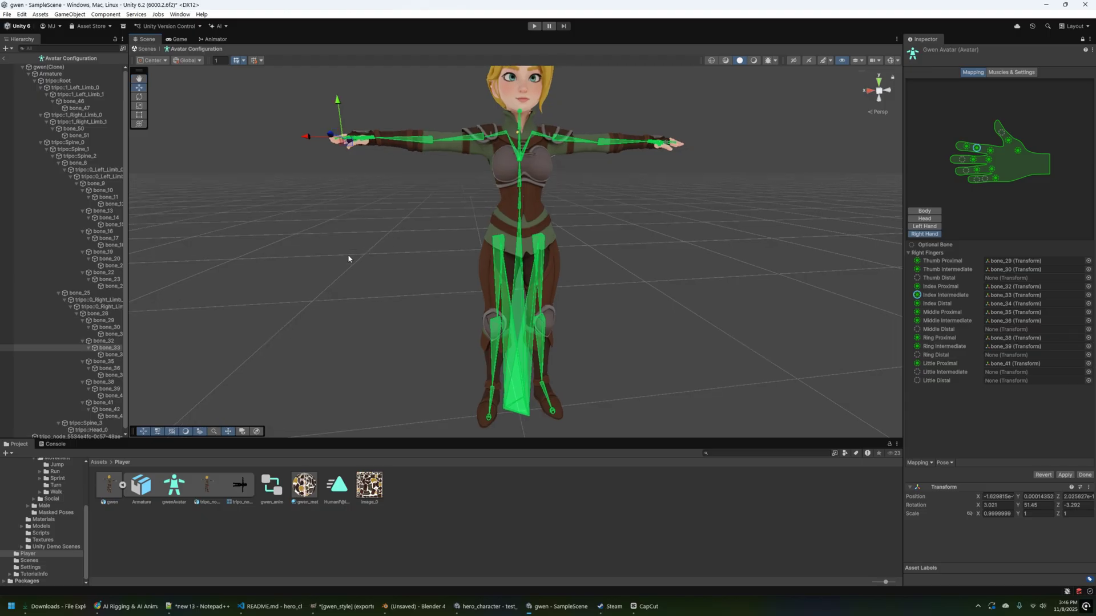
left_click(18, 16)
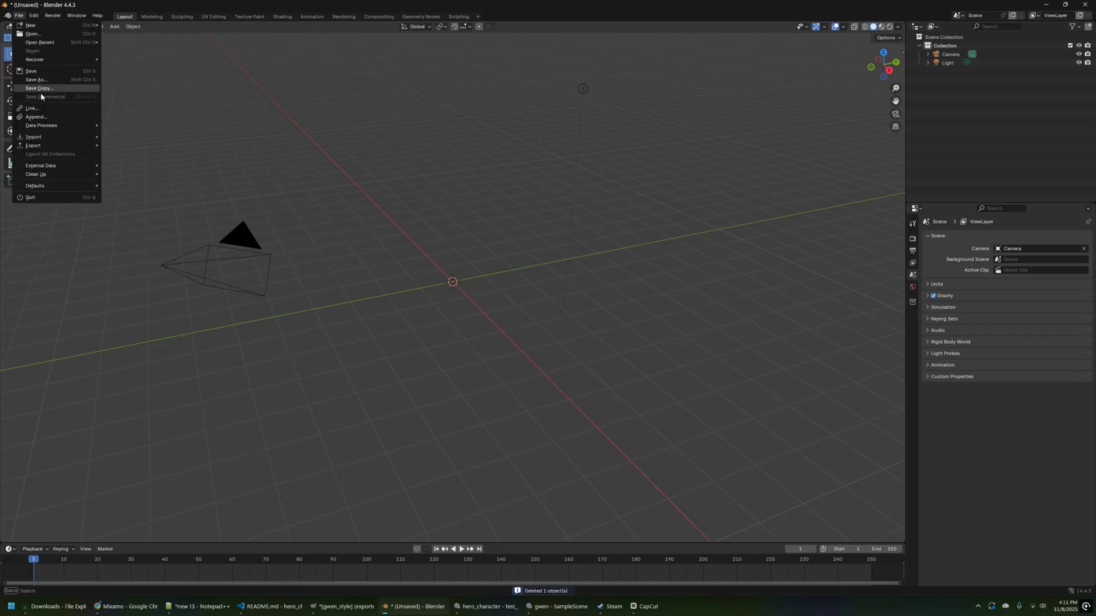
Import the 3dd3872d4b9140b7.glb character from Downloads as a glTF 2.0 file
mouse_move(53, 143)
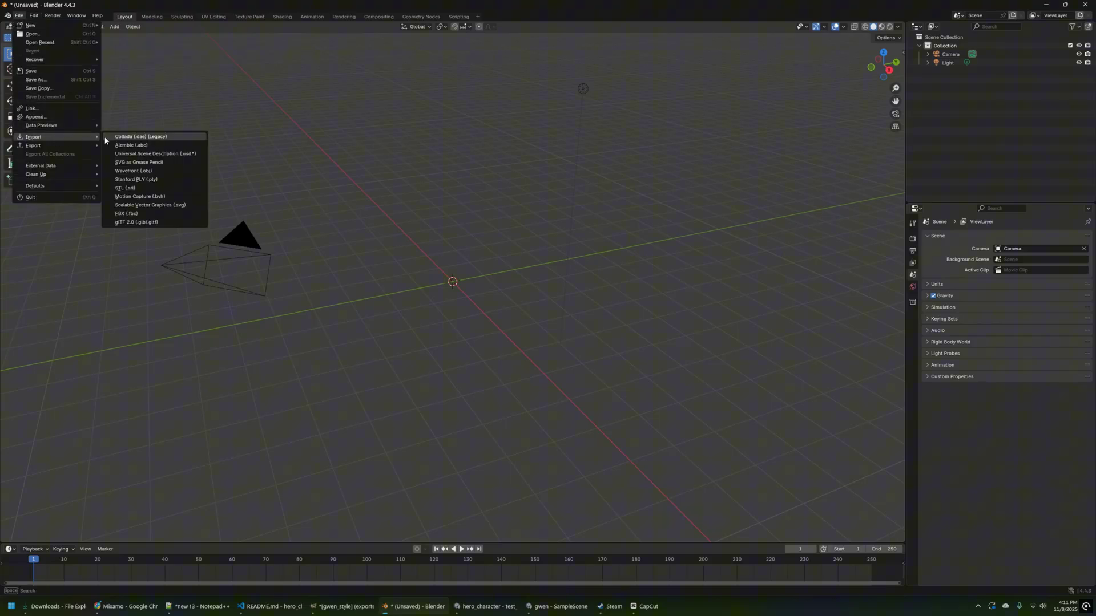
left_click(153, 223)
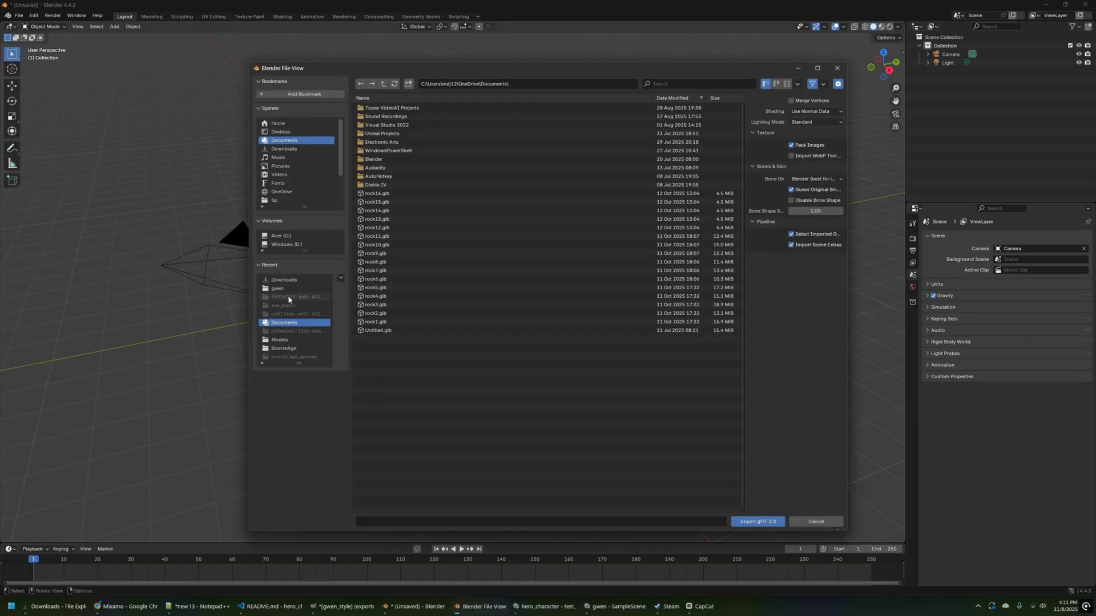
left_click(297, 149)
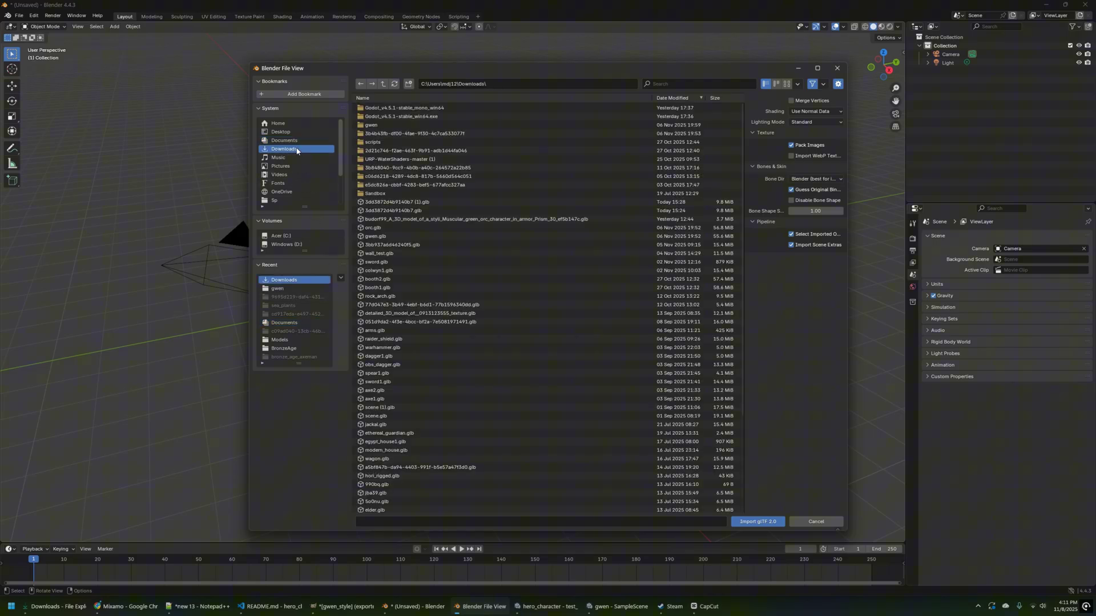
double_click(436, 211)
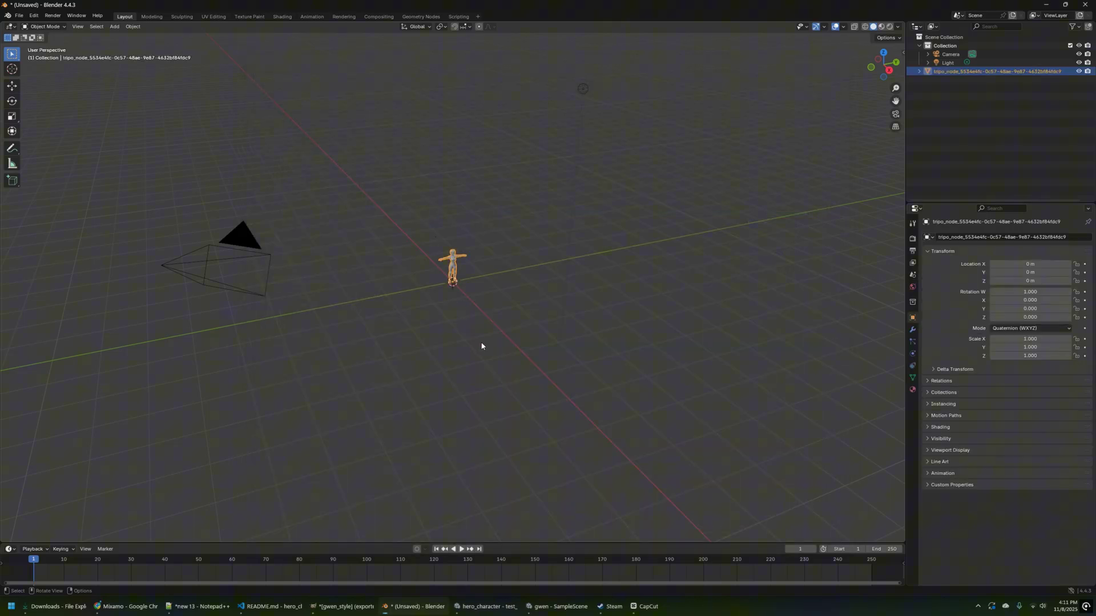
scroll(488, 328, "up", 8)
right_click(496, 309)
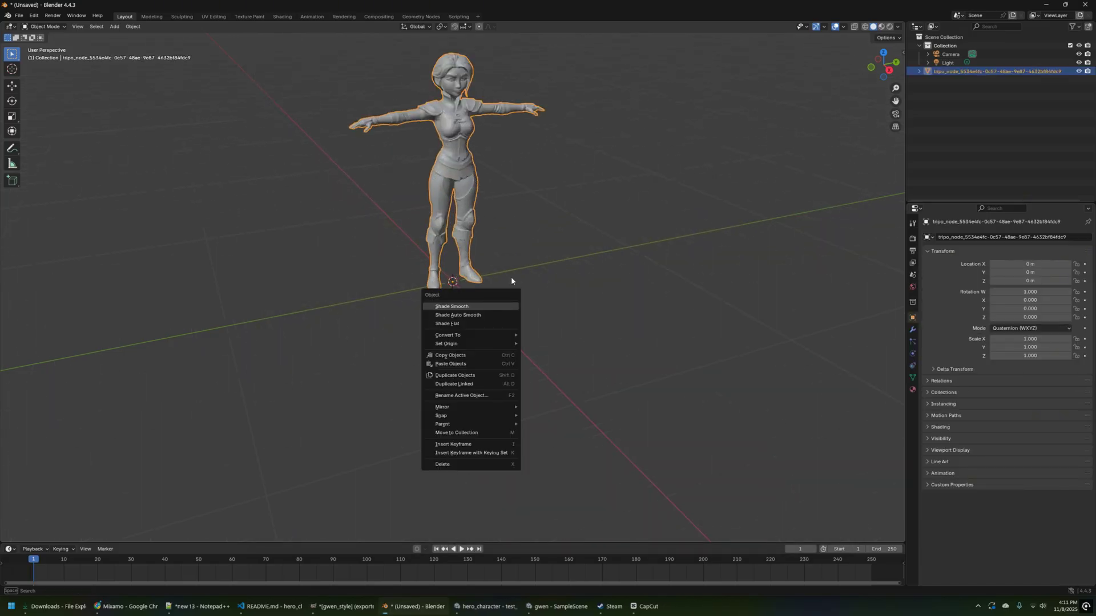
middle_click_drag(568, 237, 550, 320)
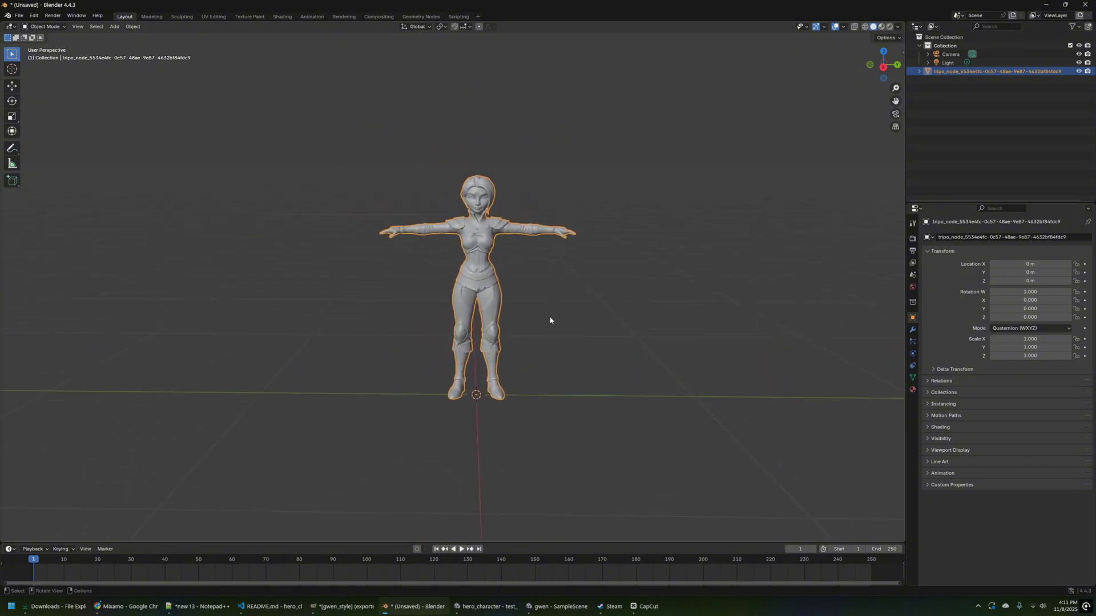
Export the scene as FBX to Downloads, overwriting gwen_mix.fbx
left_click(17, 15)
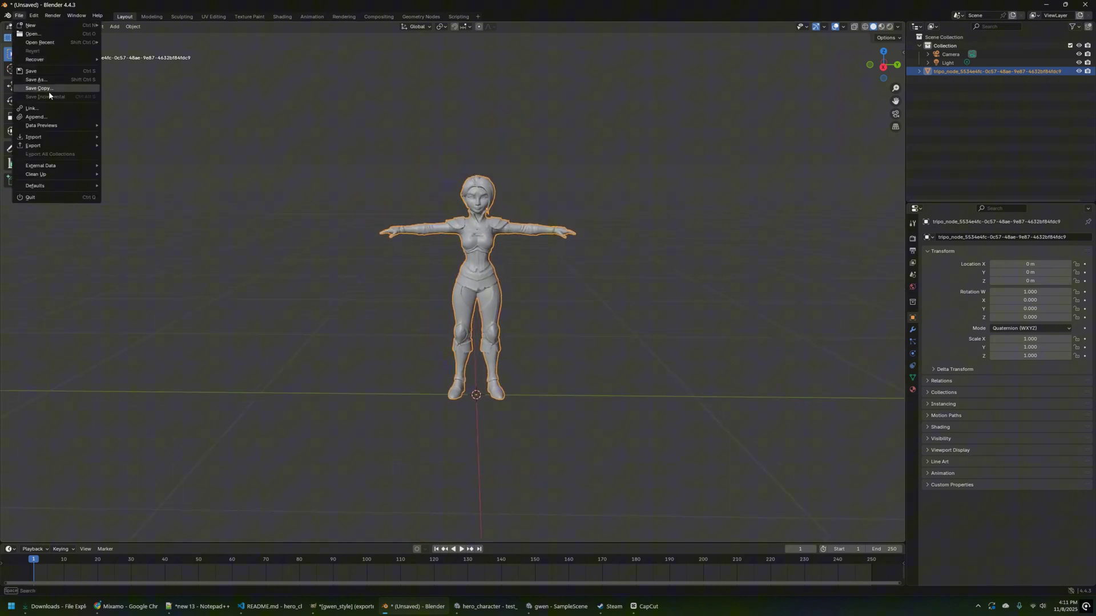
mouse_move(59, 146)
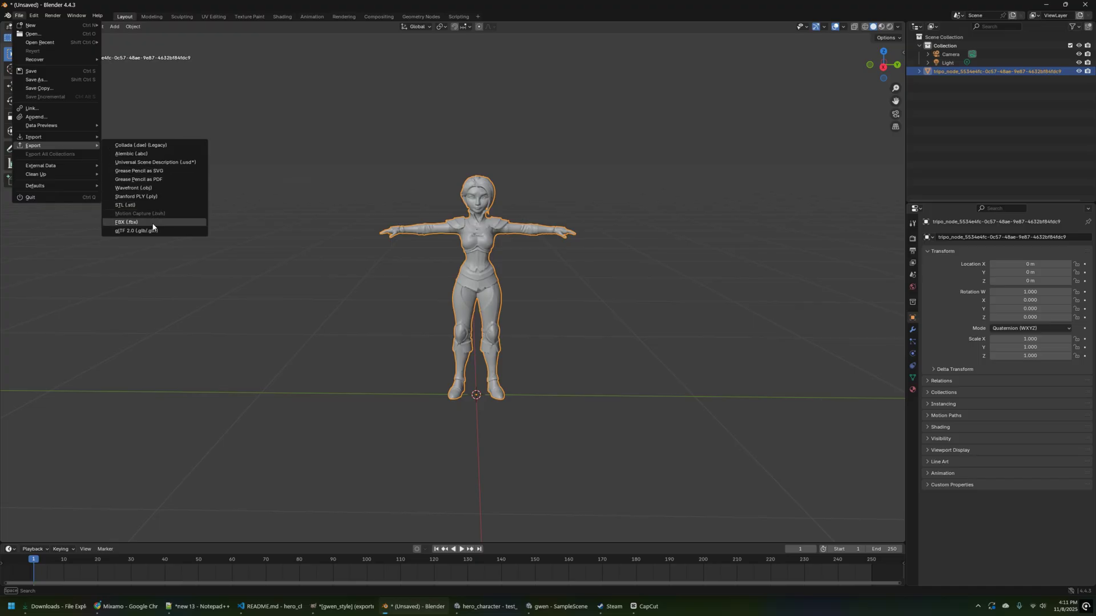
left_click(143, 224)
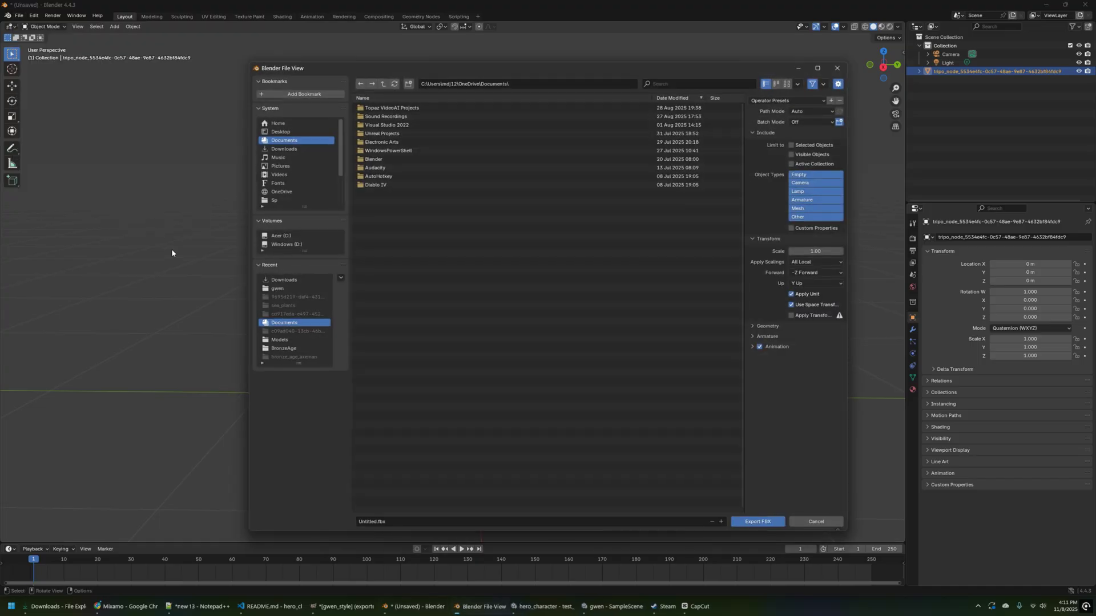
left_click(286, 150)
left_click(381, 202)
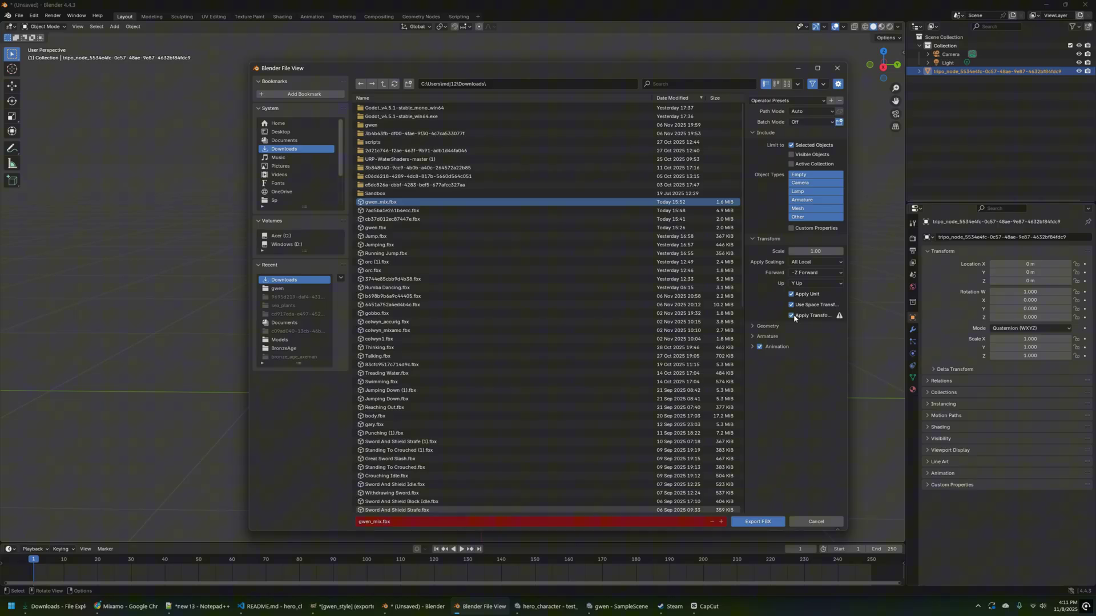
left_click(766, 523)
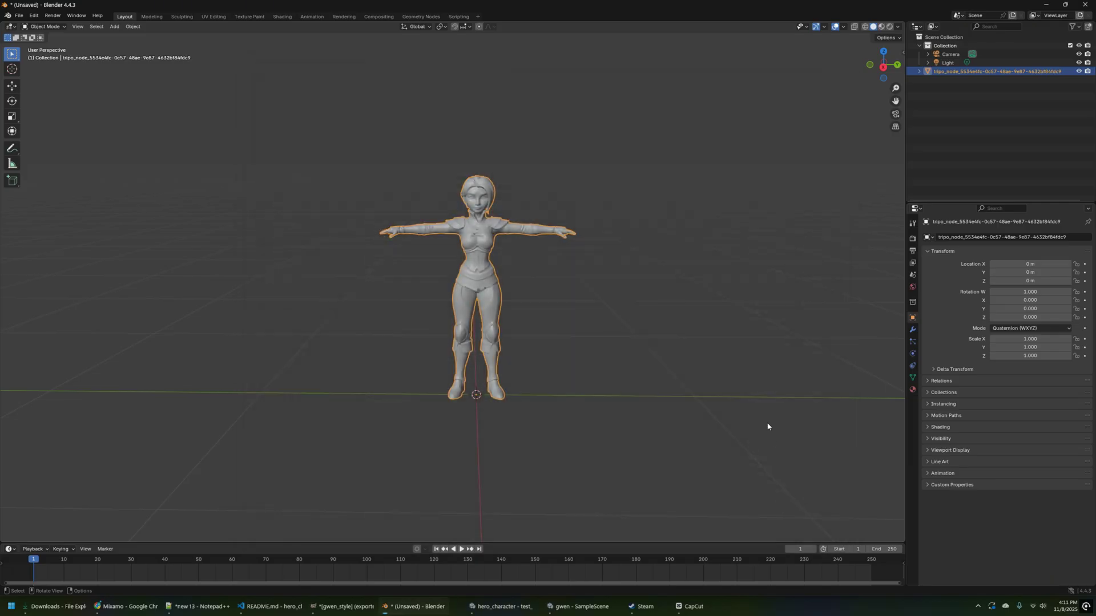
In Mixamo, dismiss the mapping error and upload gwen_mix.fbx as a new character
left_click(123, 610)
left_click(710, 372)
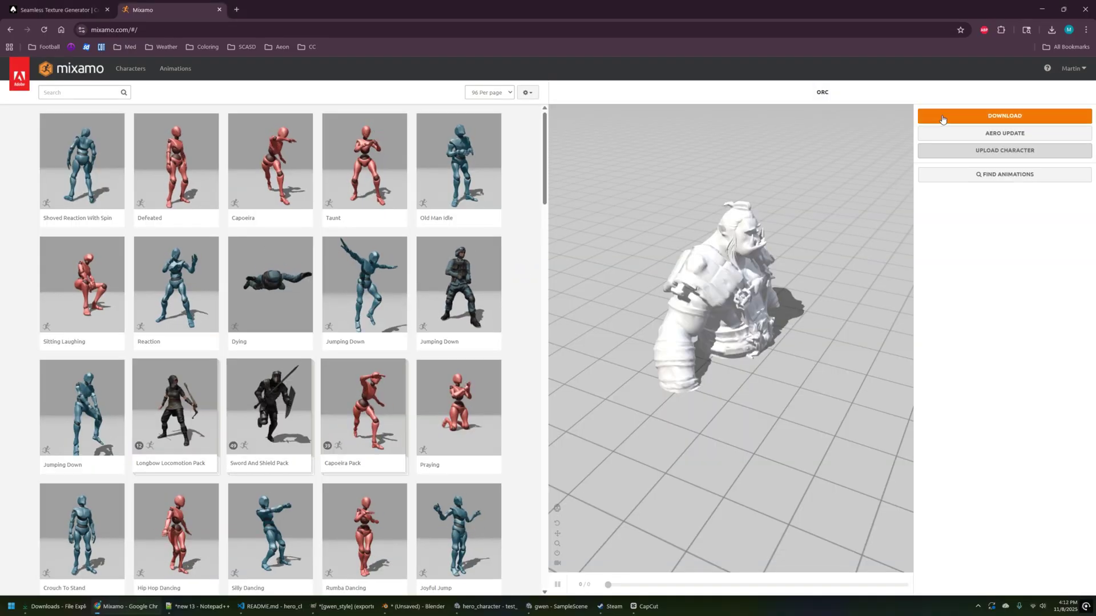
left_click(936, 151)
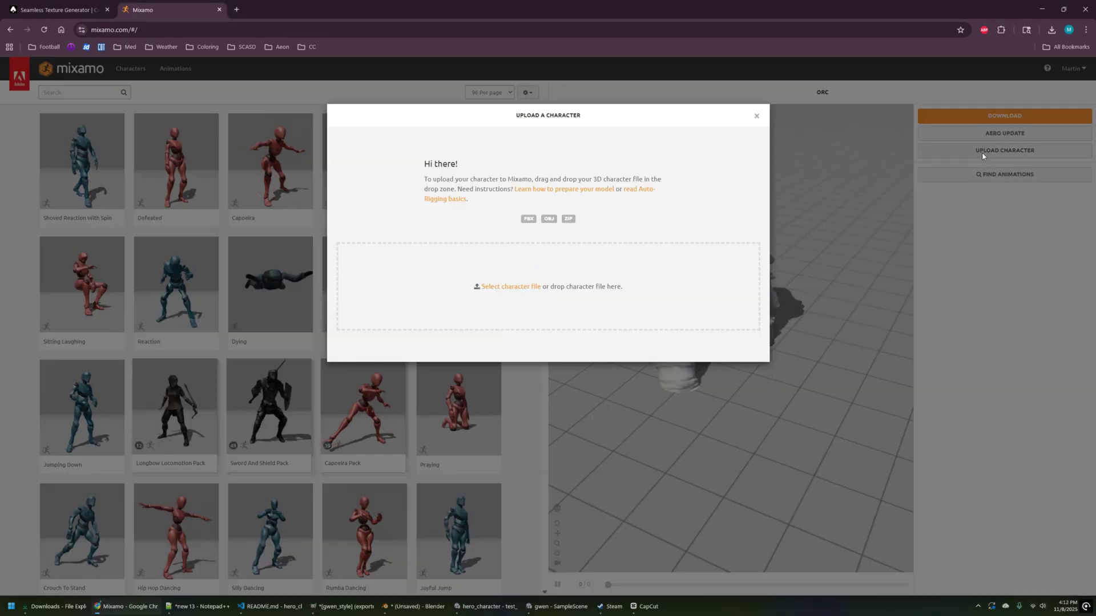
left_click(509, 288)
double_click(102, 93)
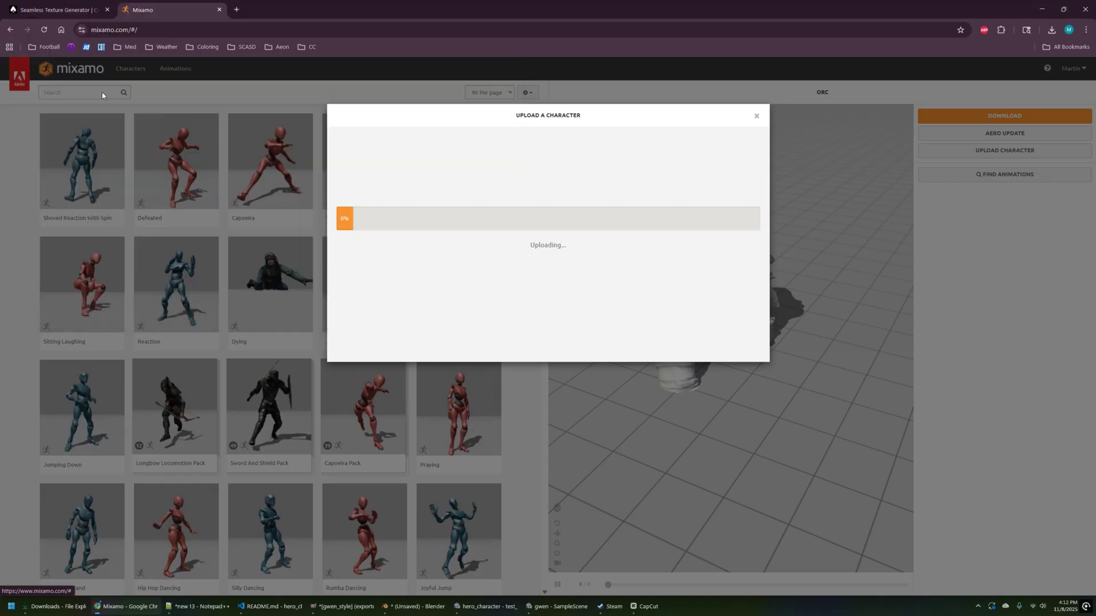
left_click(746, 374)
Place the chin, wrist, elbow, knee and groin markers, then auto-rig and accept
left_click_drag(378, 244, 489, 165)
left_click_drag(378, 268, 413, 184)
left_click_drag(379, 291, 437, 184)
left_click_drag(378, 315, 474, 296)
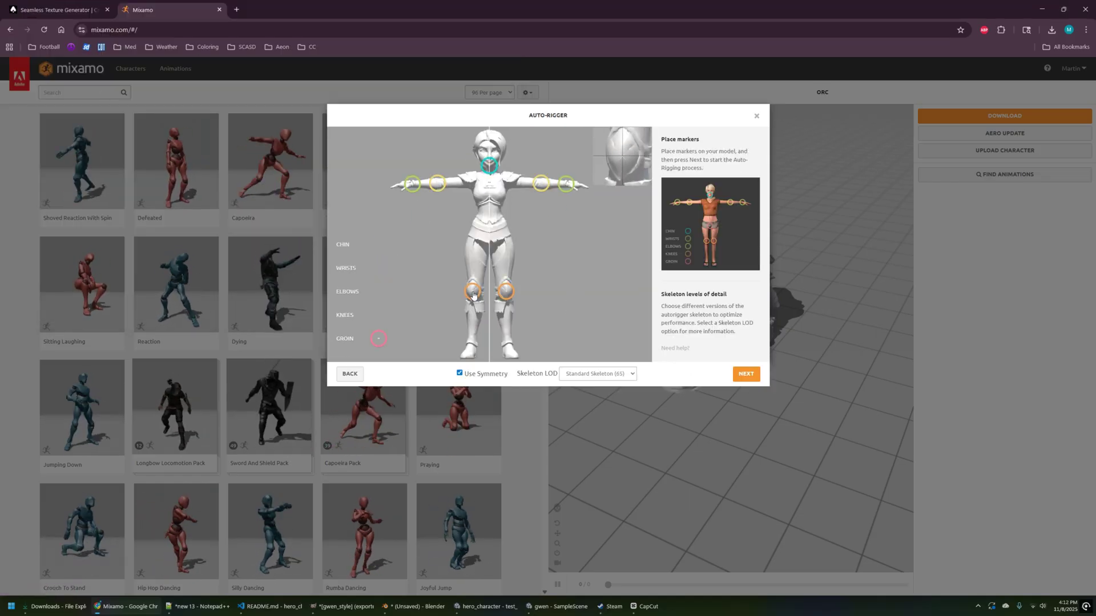
left_click_drag(378, 338, 489, 254)
left_click(746, 374)
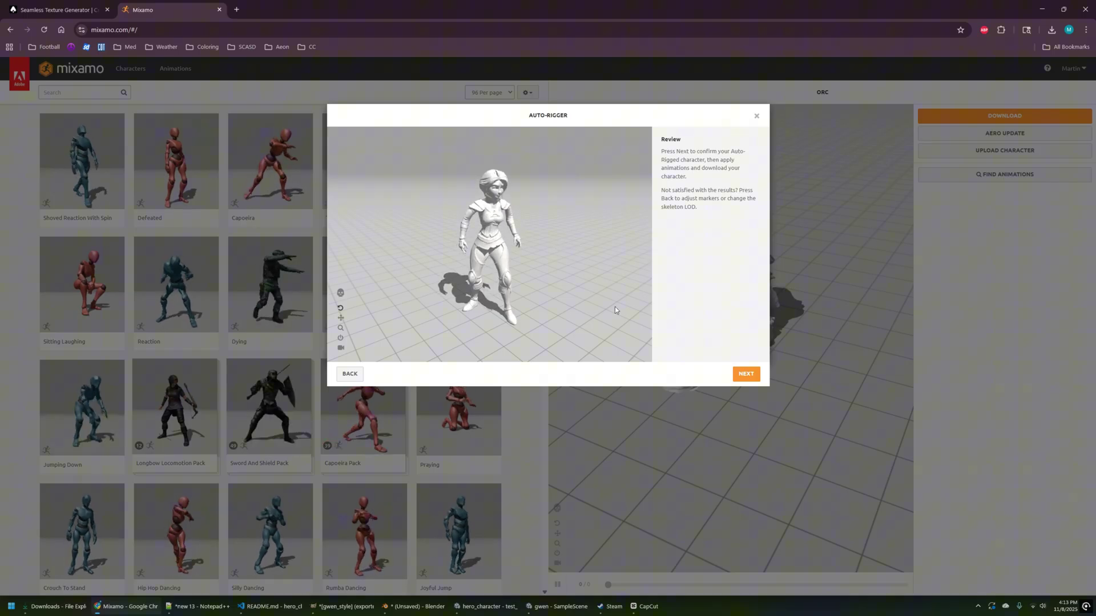
left_click(746, 374)
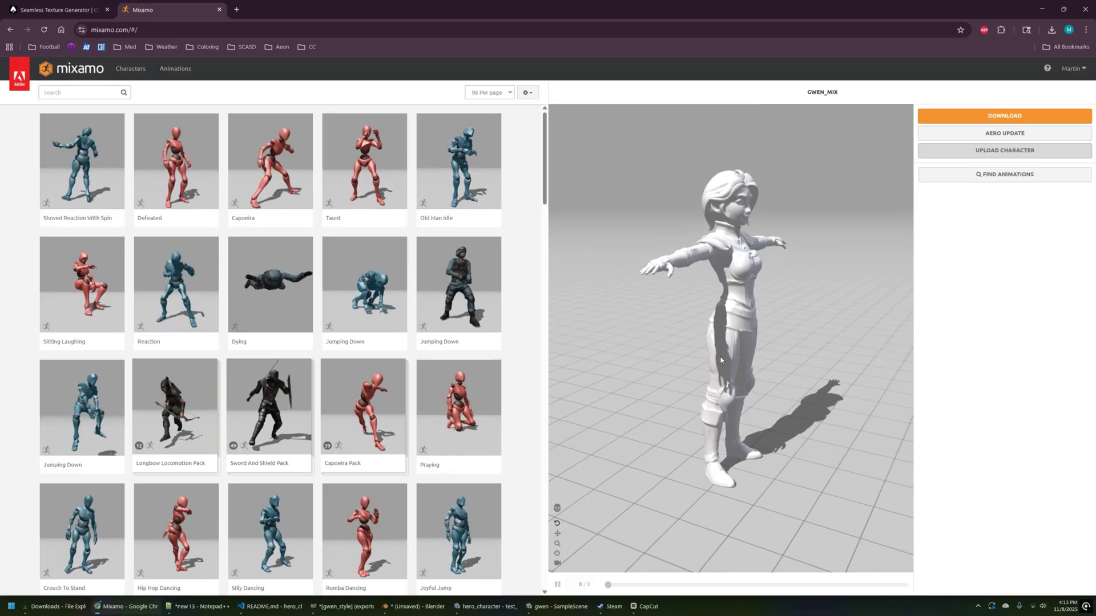
Download the rigged character as FBX in Original Pose and show it in its folder
left_click(1015, 117)
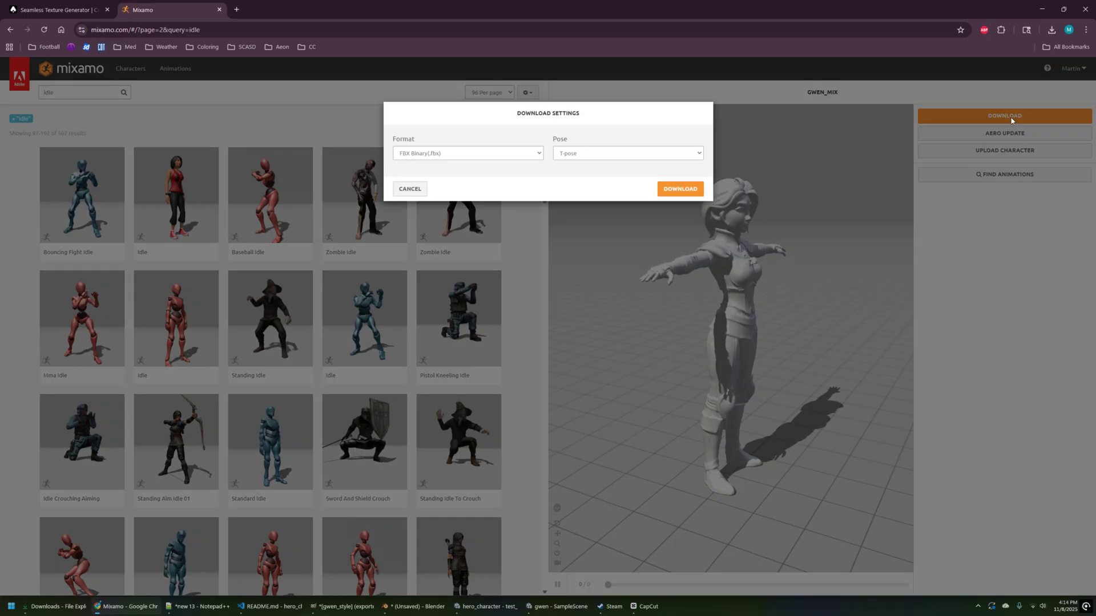
left_click(659, 156)
left_click(640, 180)
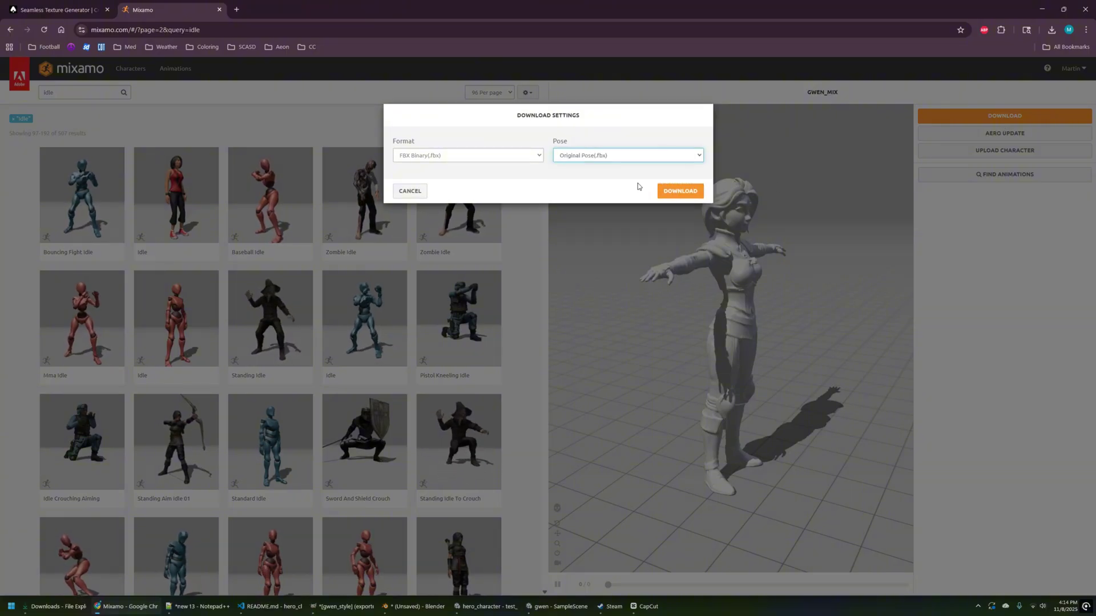
left_click(680, 192)
key("alt+Tab")
left_click(478, 170)
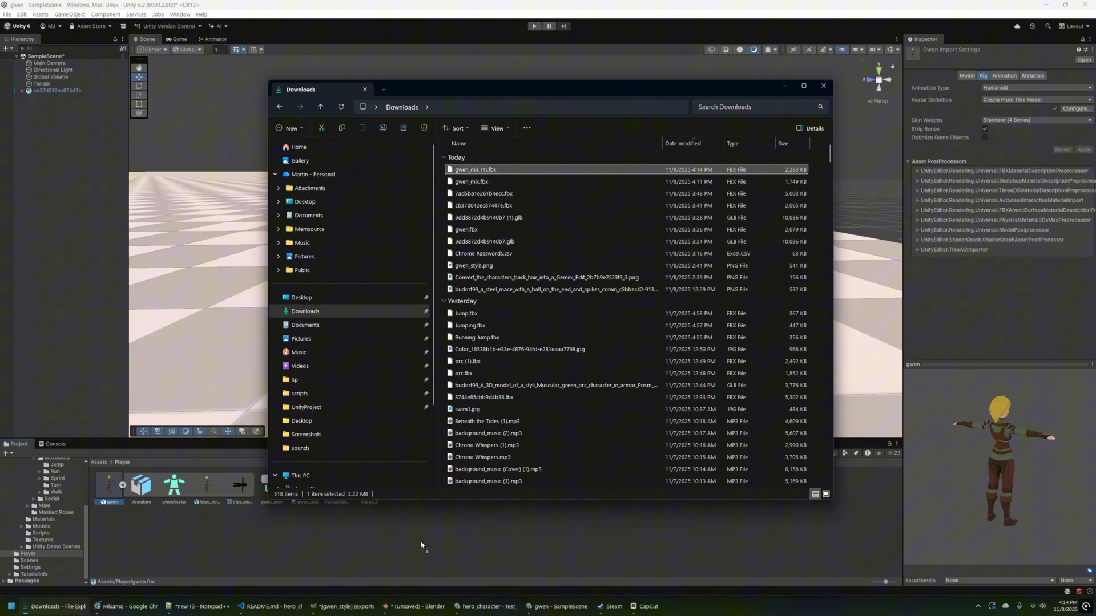
Rename the imported gwen_mix (1) asset to gwen_mix
left_click(436, 548)
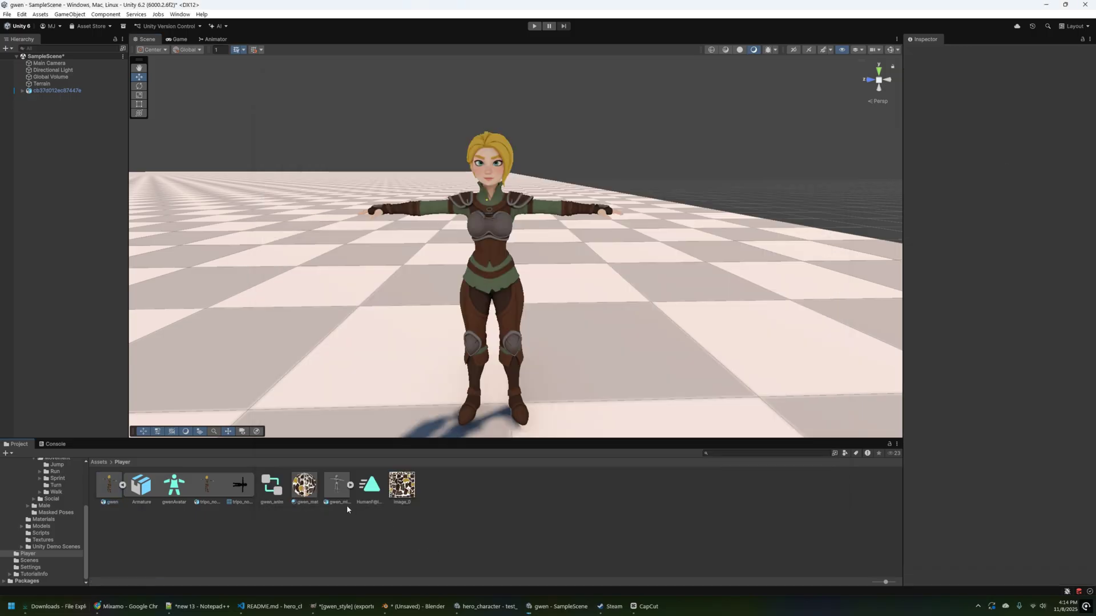
left_click(336, 485)
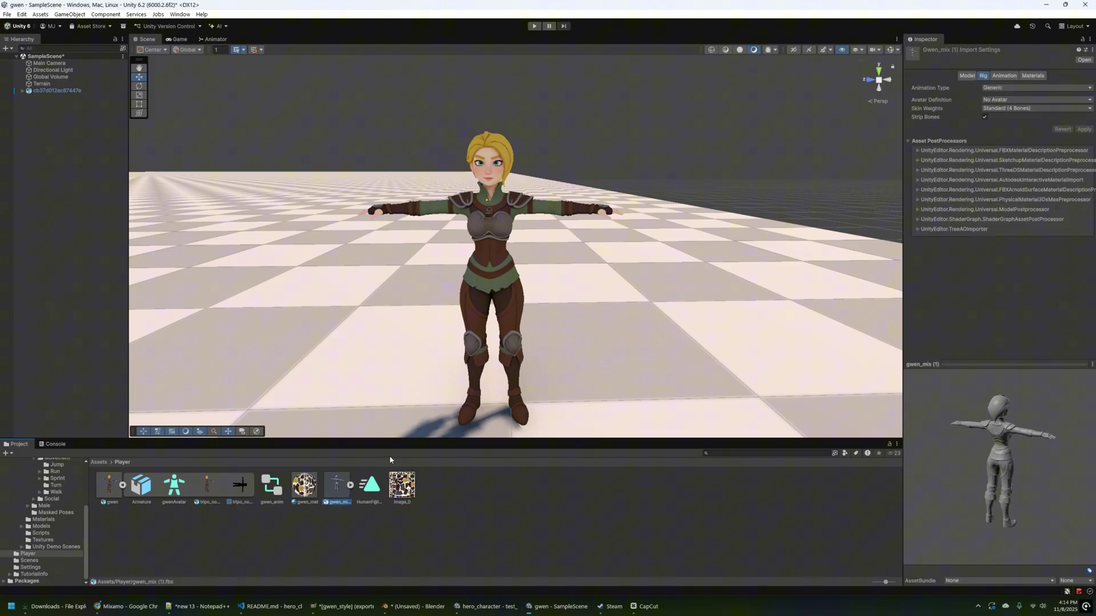
key("F2")
key("Return")
Set the rig's Animation Type to Humanoid, apply, and open the avatar configuration
left_click(1016, 87)
left_click(1009, 126)
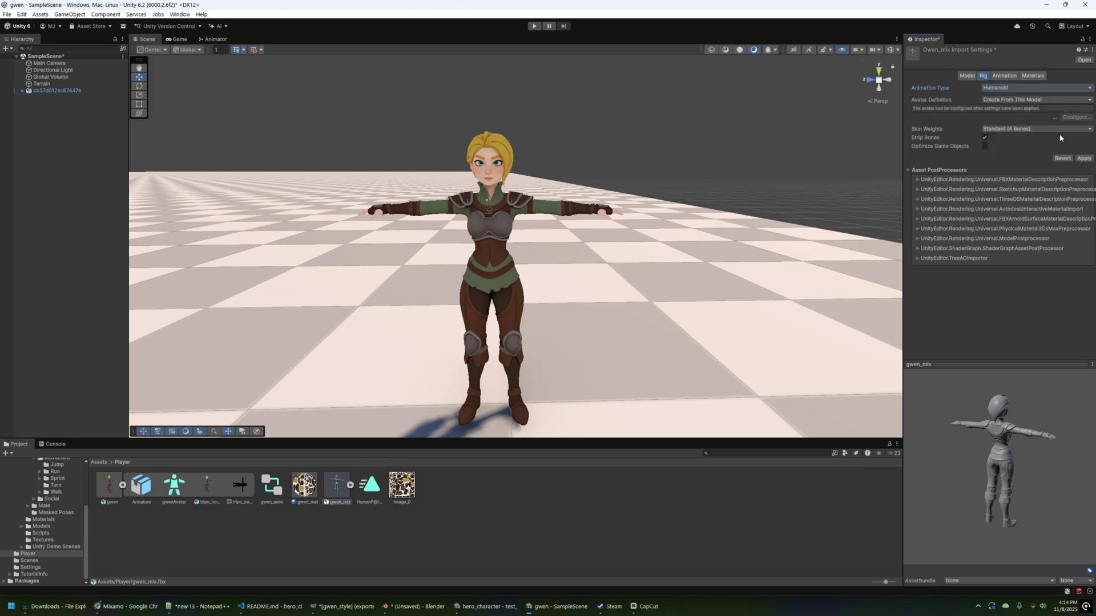
left_click(1084, 159)
left_click(1031, 76)
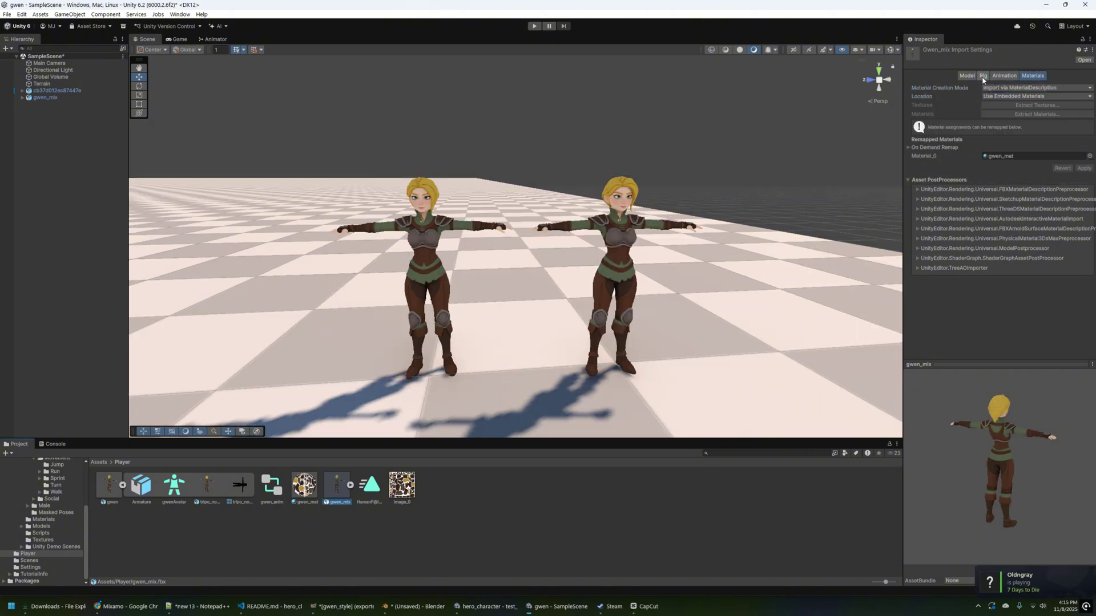
left_click(983, 76)
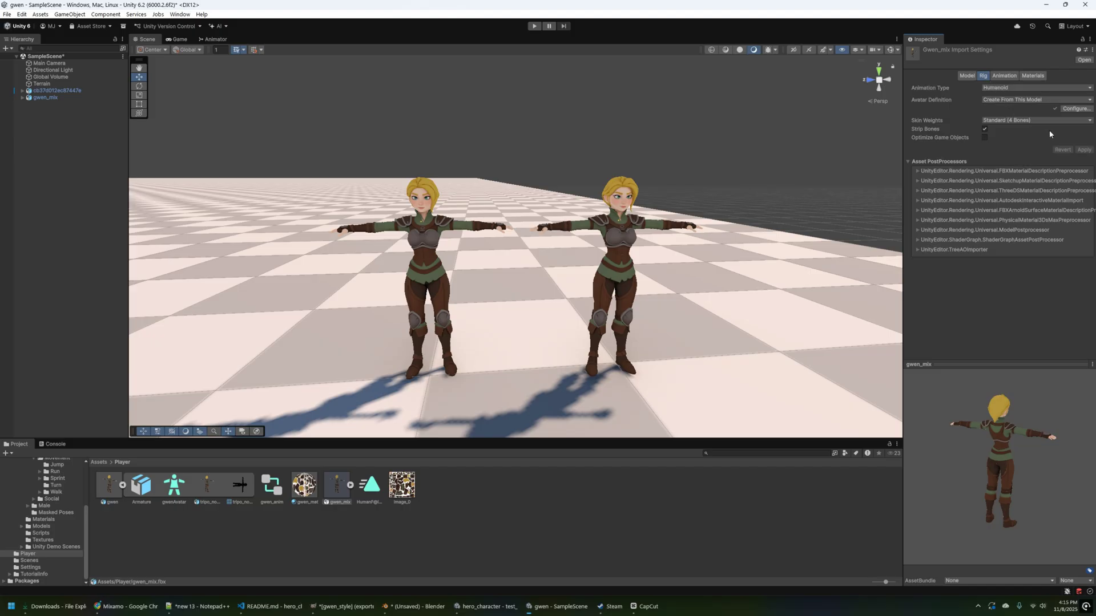
left_click(1074, 109)
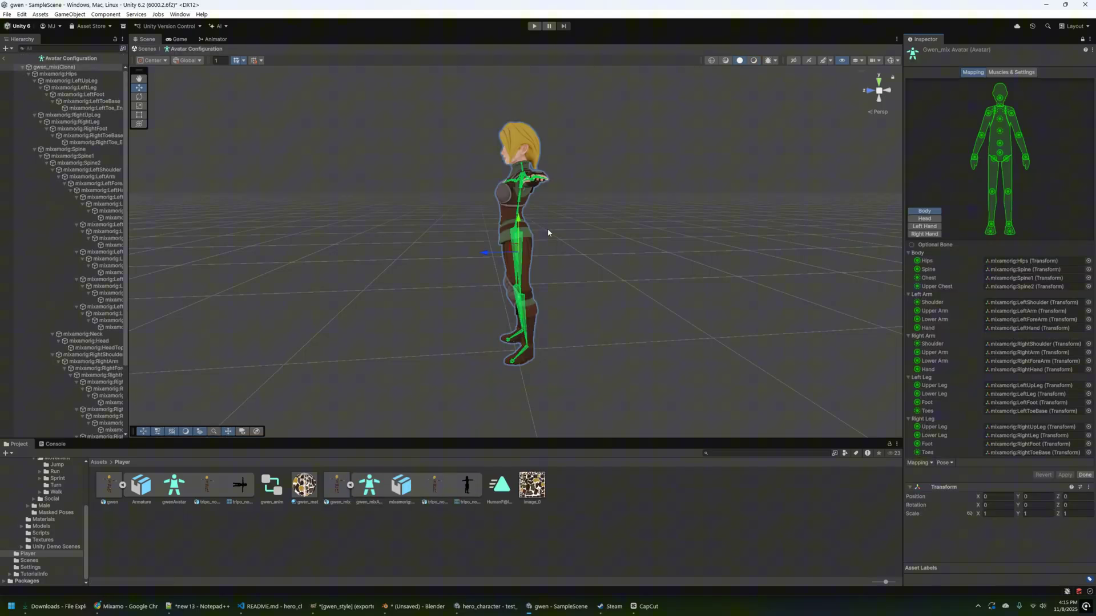
left_click_drag(569, 238, 821, 309, "alt")
scroll(774, 209, "up", 2, "alt")
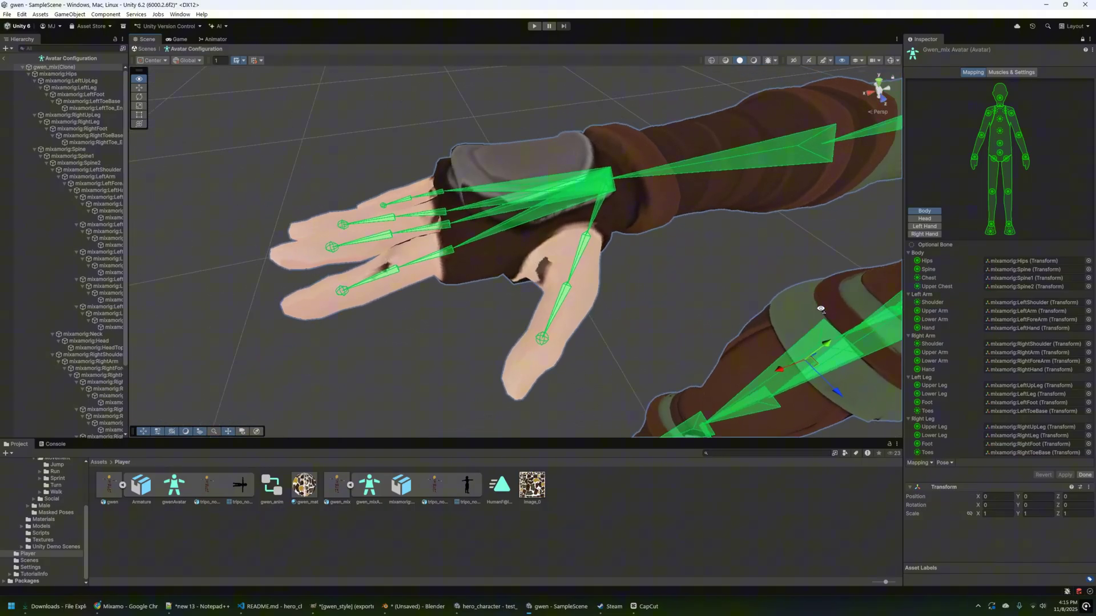
left_click_drag(820, 309, 796, 234, "alt")
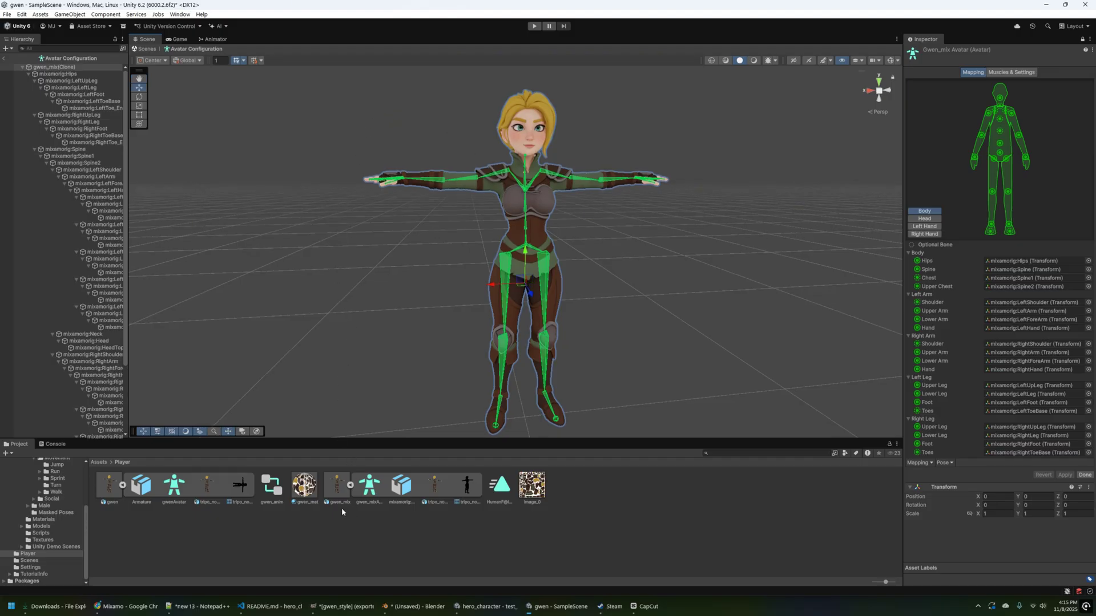
left_click(109, 489)
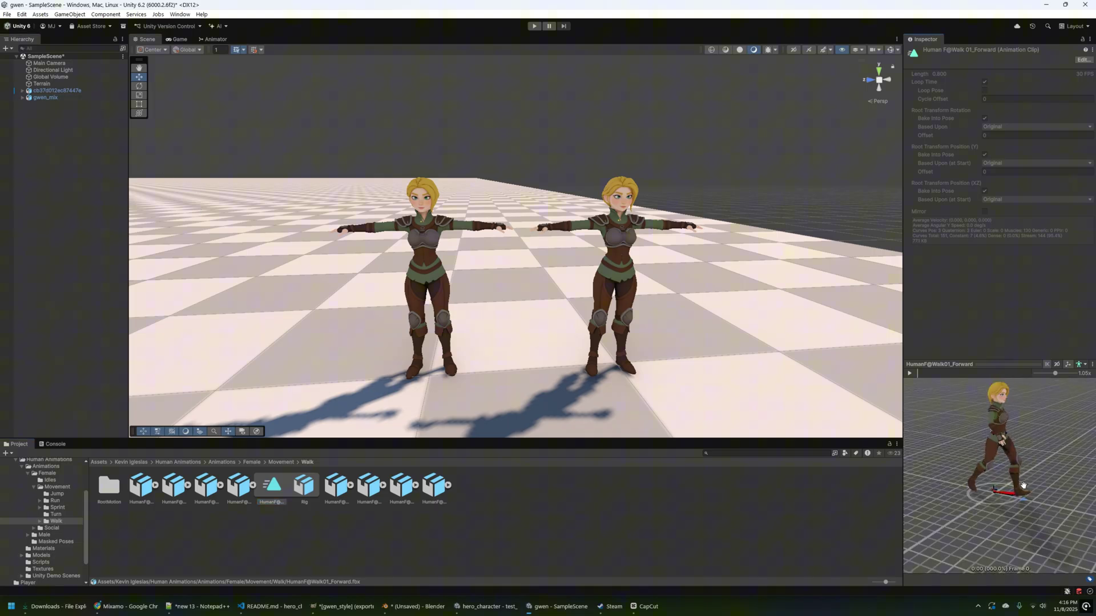
Enlarge the Inspector preview and play the HumanF@Walk01_Forward walk clip, viewing it from above
left_click_drag(904, 474, 766, 474)
left_click_drag(922, 367, 921, 157)
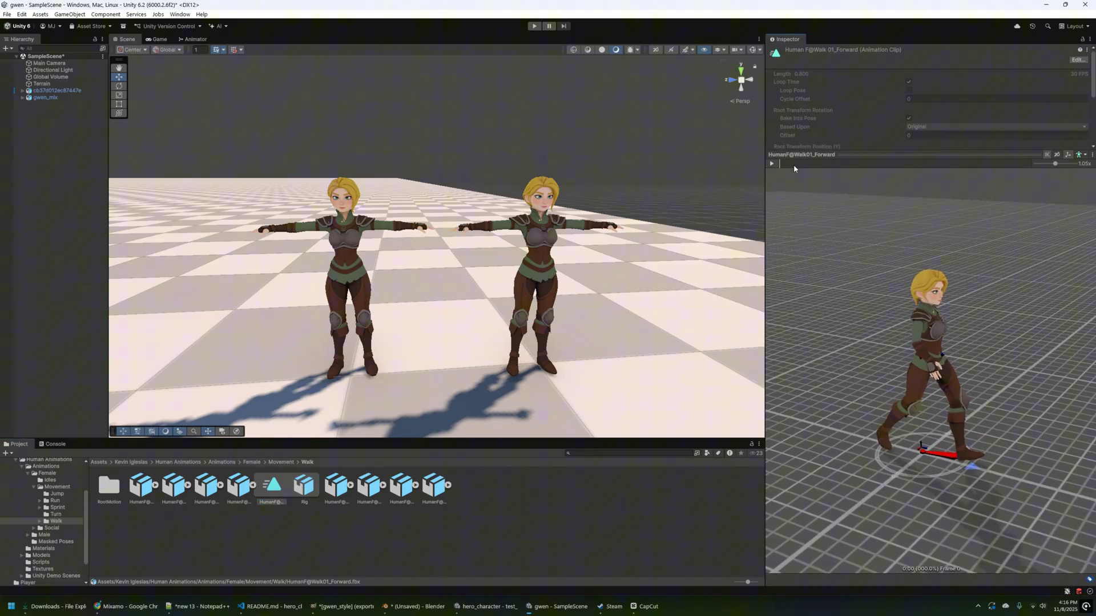
left_click(772, 163)
left_click_drag(948, 399, 849, 378)
scroll(884, 353, "up", 3)
middle_click_drag(907, 321, 922, 320)
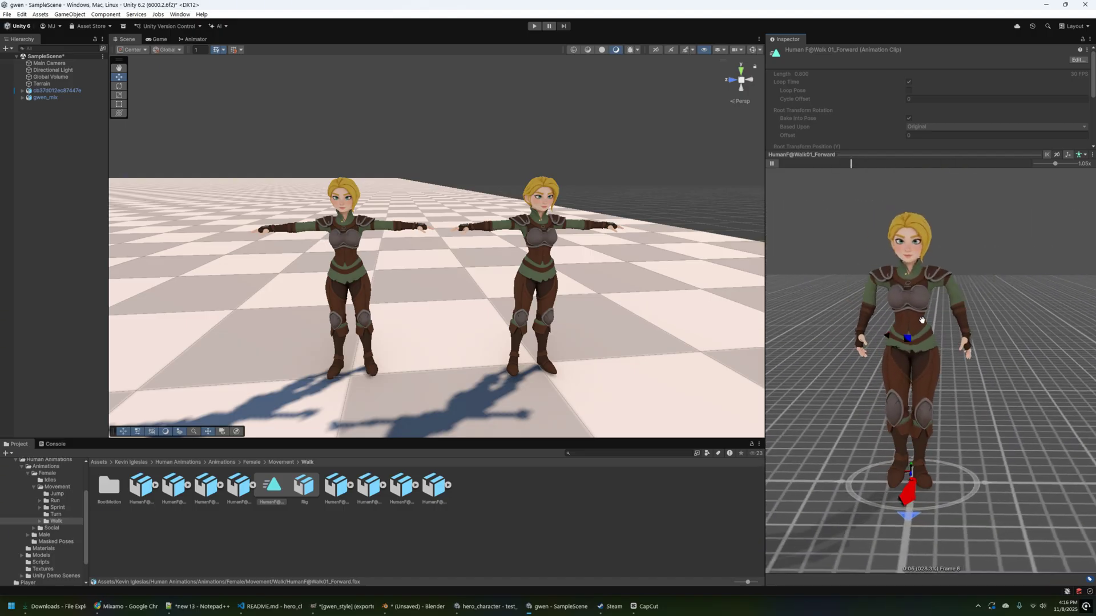
left_click_drag(913, 324, 847, 353)
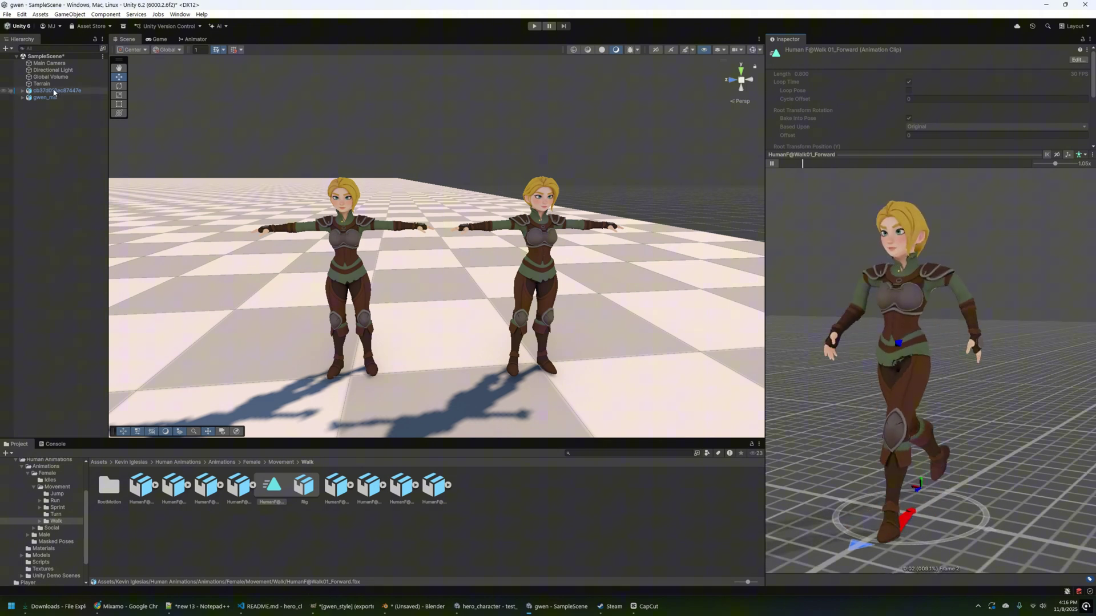
Put a Hierarchy character into the walk preview, then open the Player folder
left_click_drag(54, 92, 865, 352)
left_click_drag(934, 380, 841, 404)
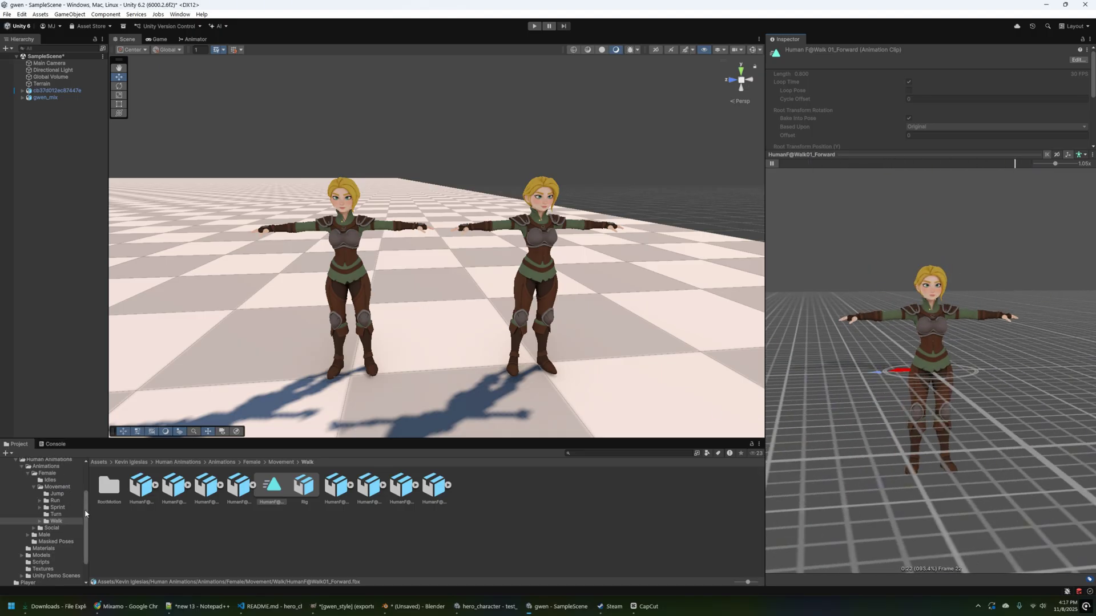
left_click_drag(85, 513, 65, 485)
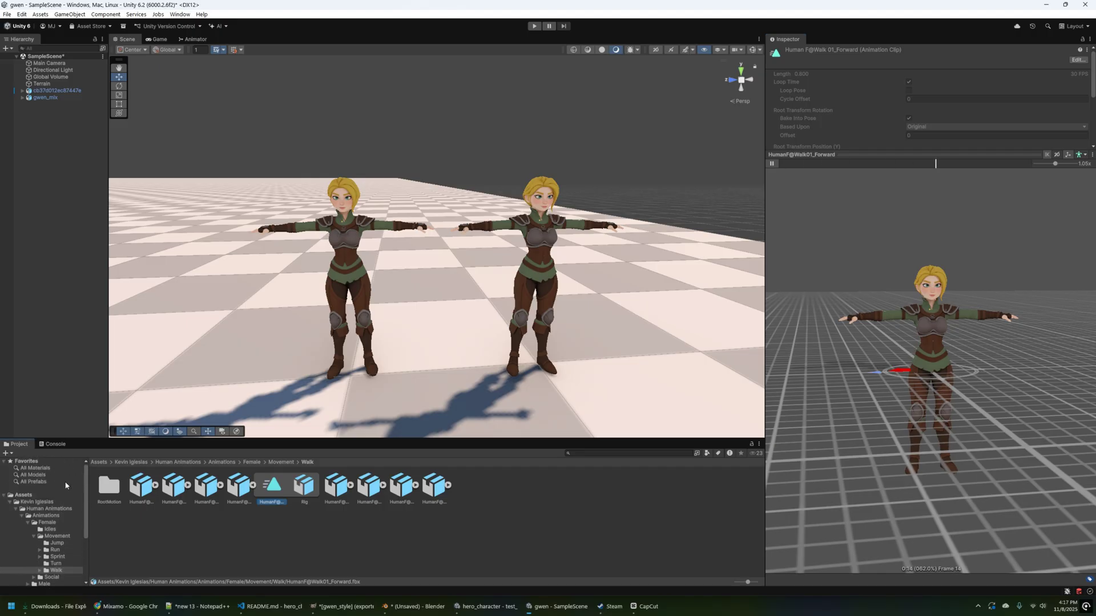
left_click(11, 503)
left_click(27, 509)
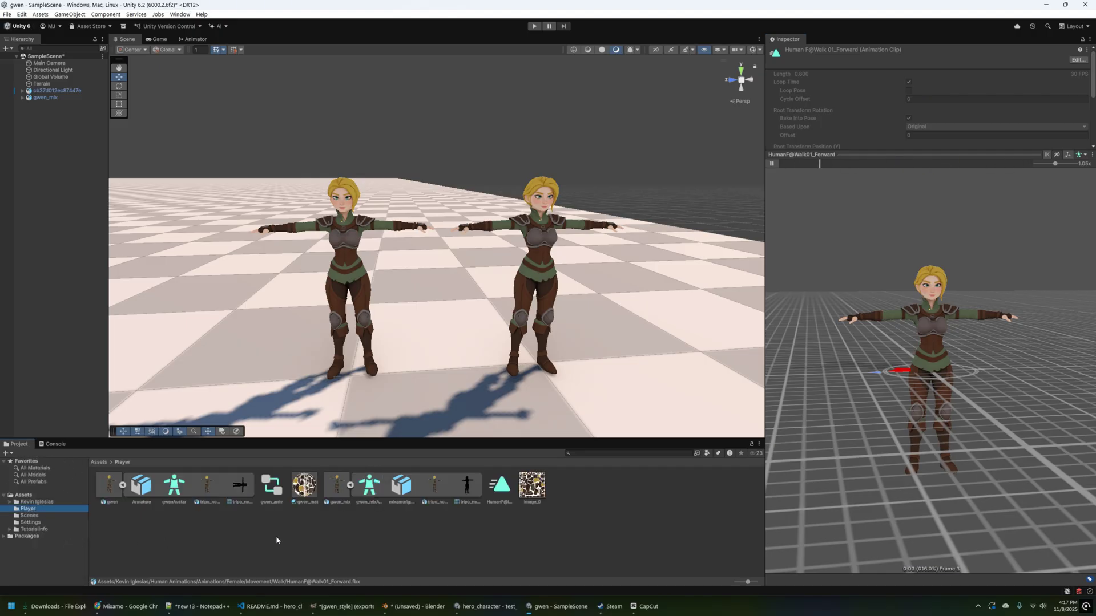